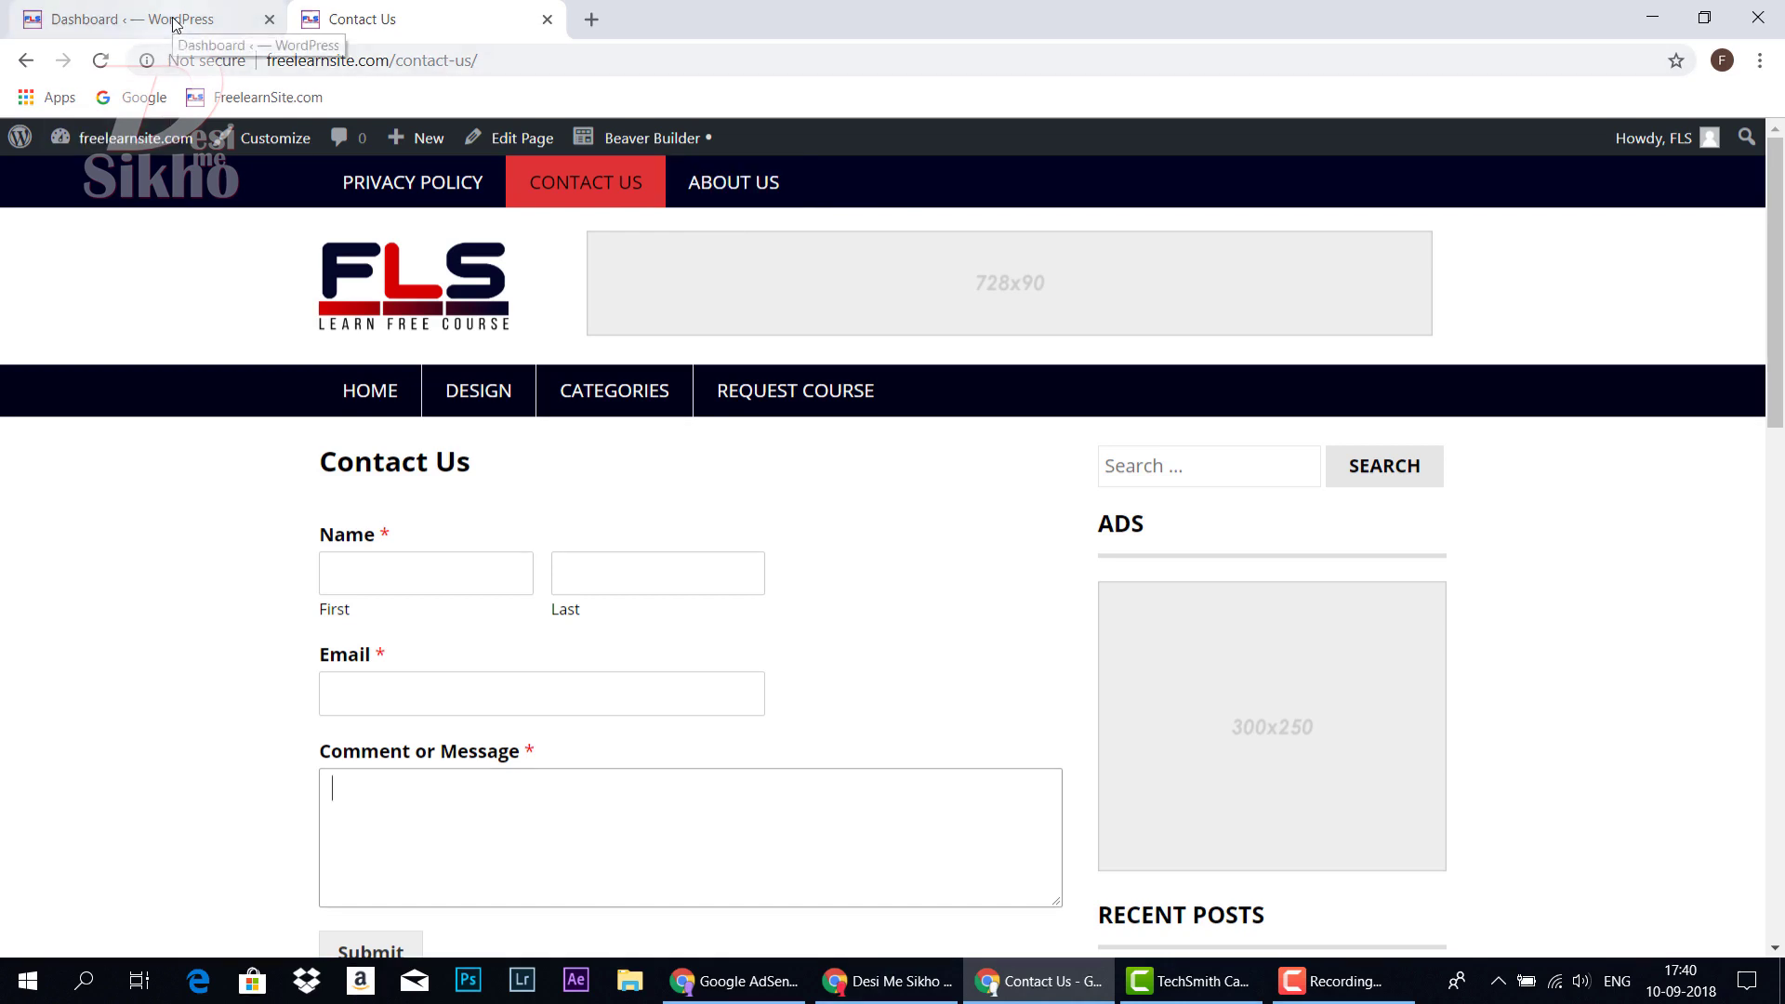
# From the dashboard's Plugins > Add New, search the plugin directory for 'contact us'
pyautogui.click(370, 391)
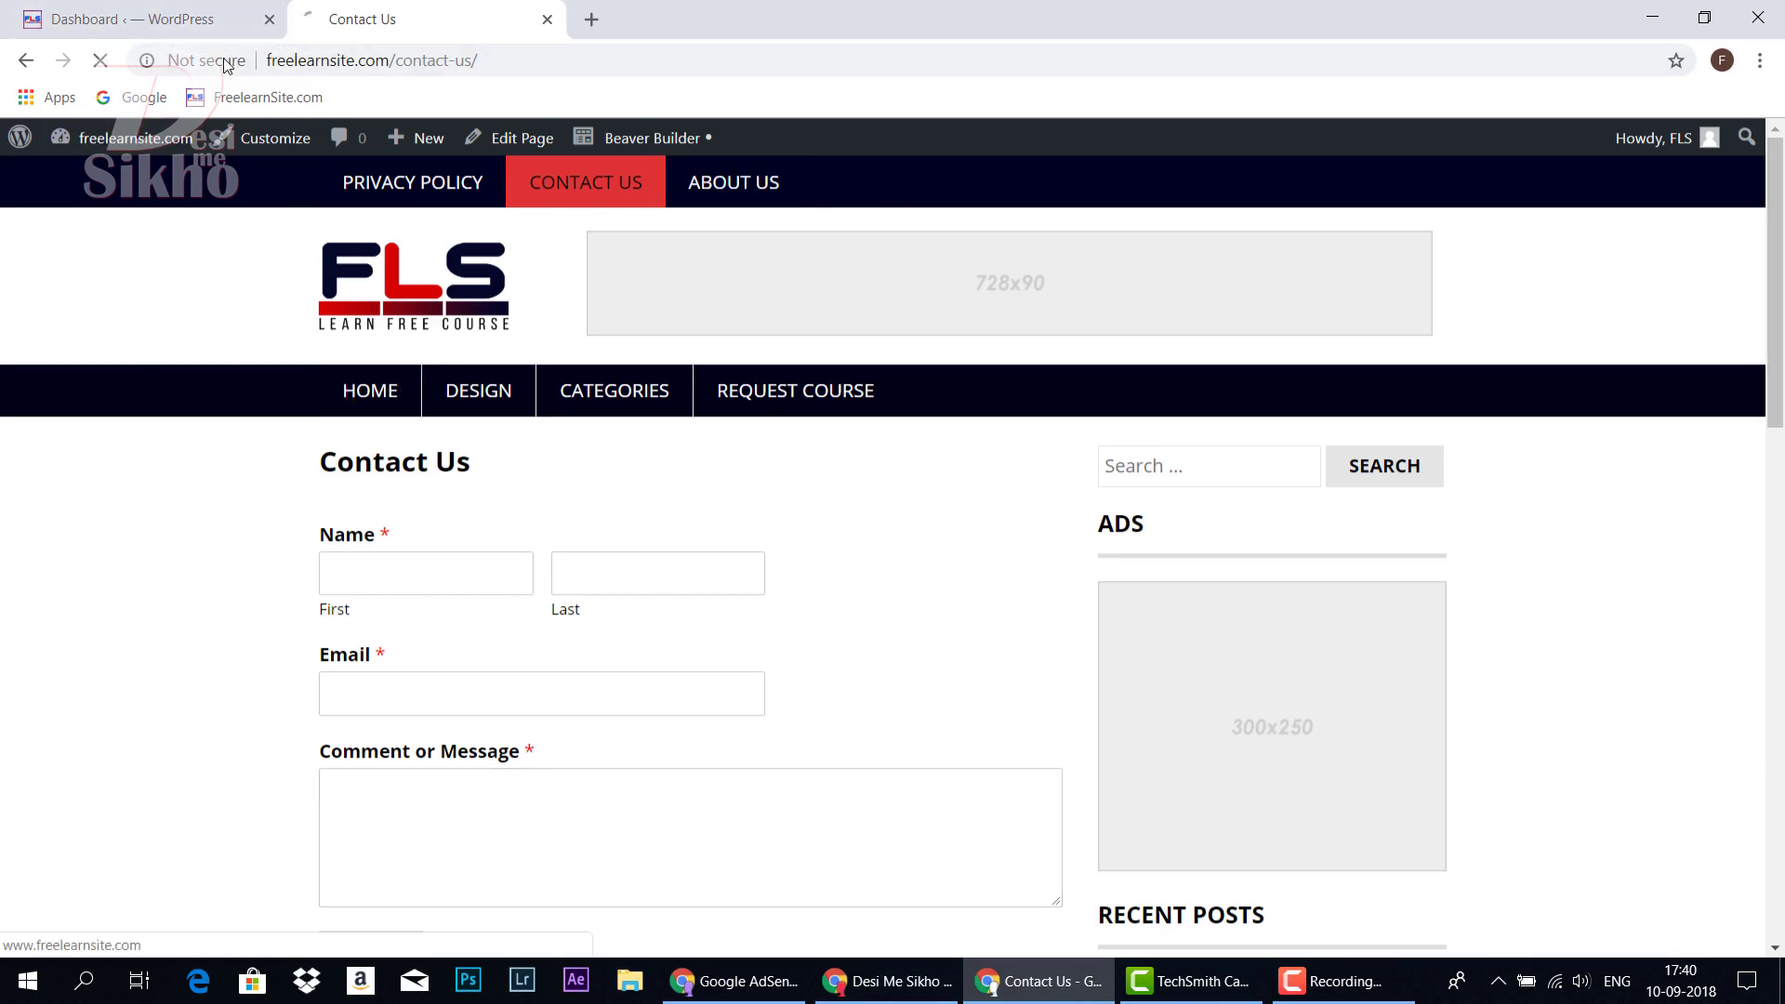
pyautogui.click(167, 18)
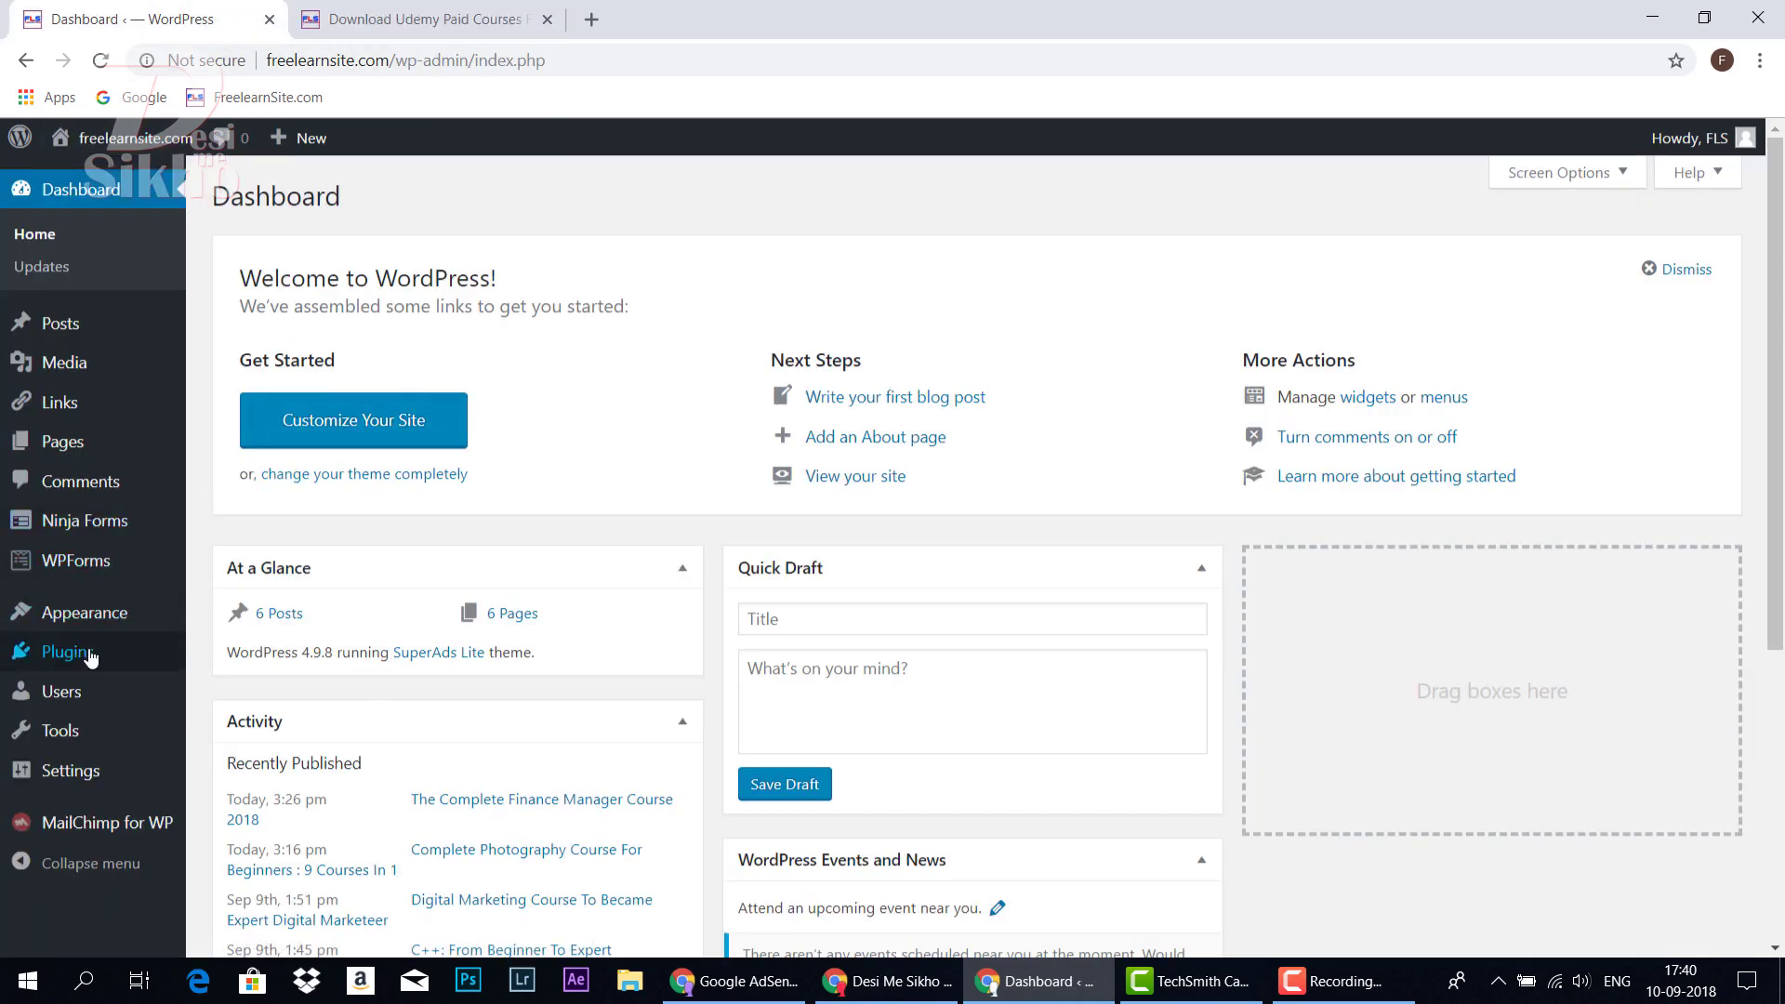
pyautogui.moveTo(91, 656)
pyautogui.click(246, 694)
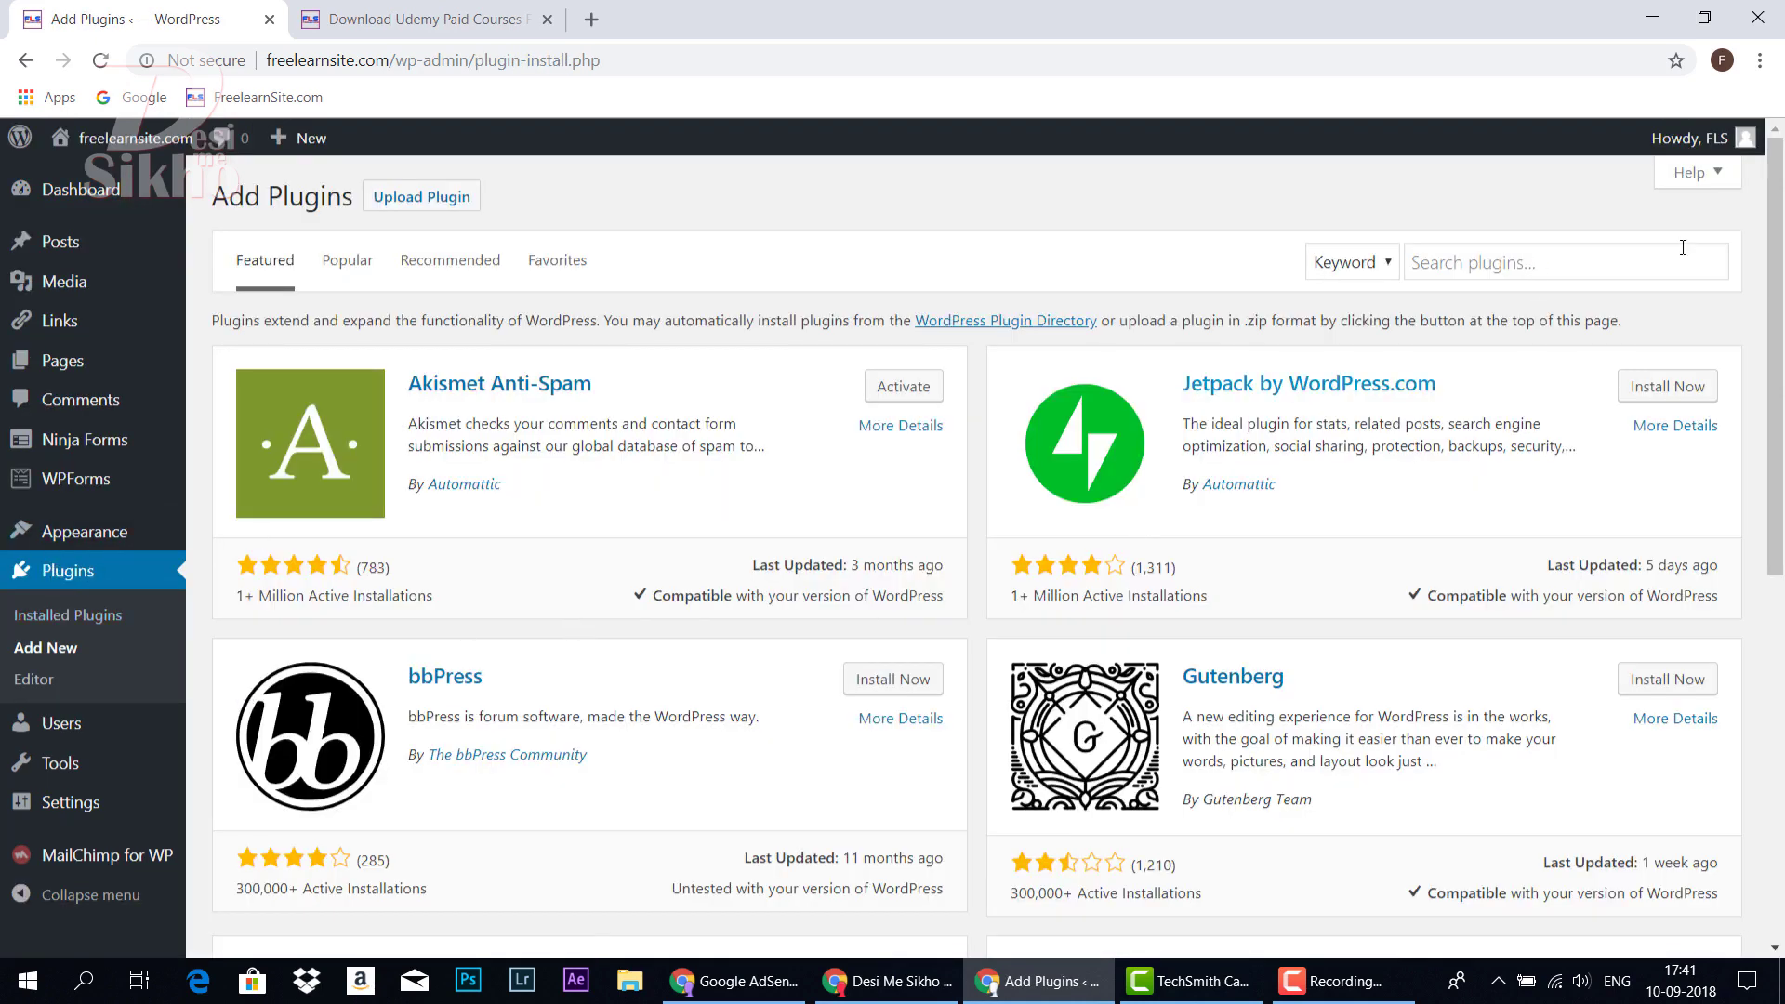
pyautogui.click(1548, 256)
pyautogui.write('contact us')
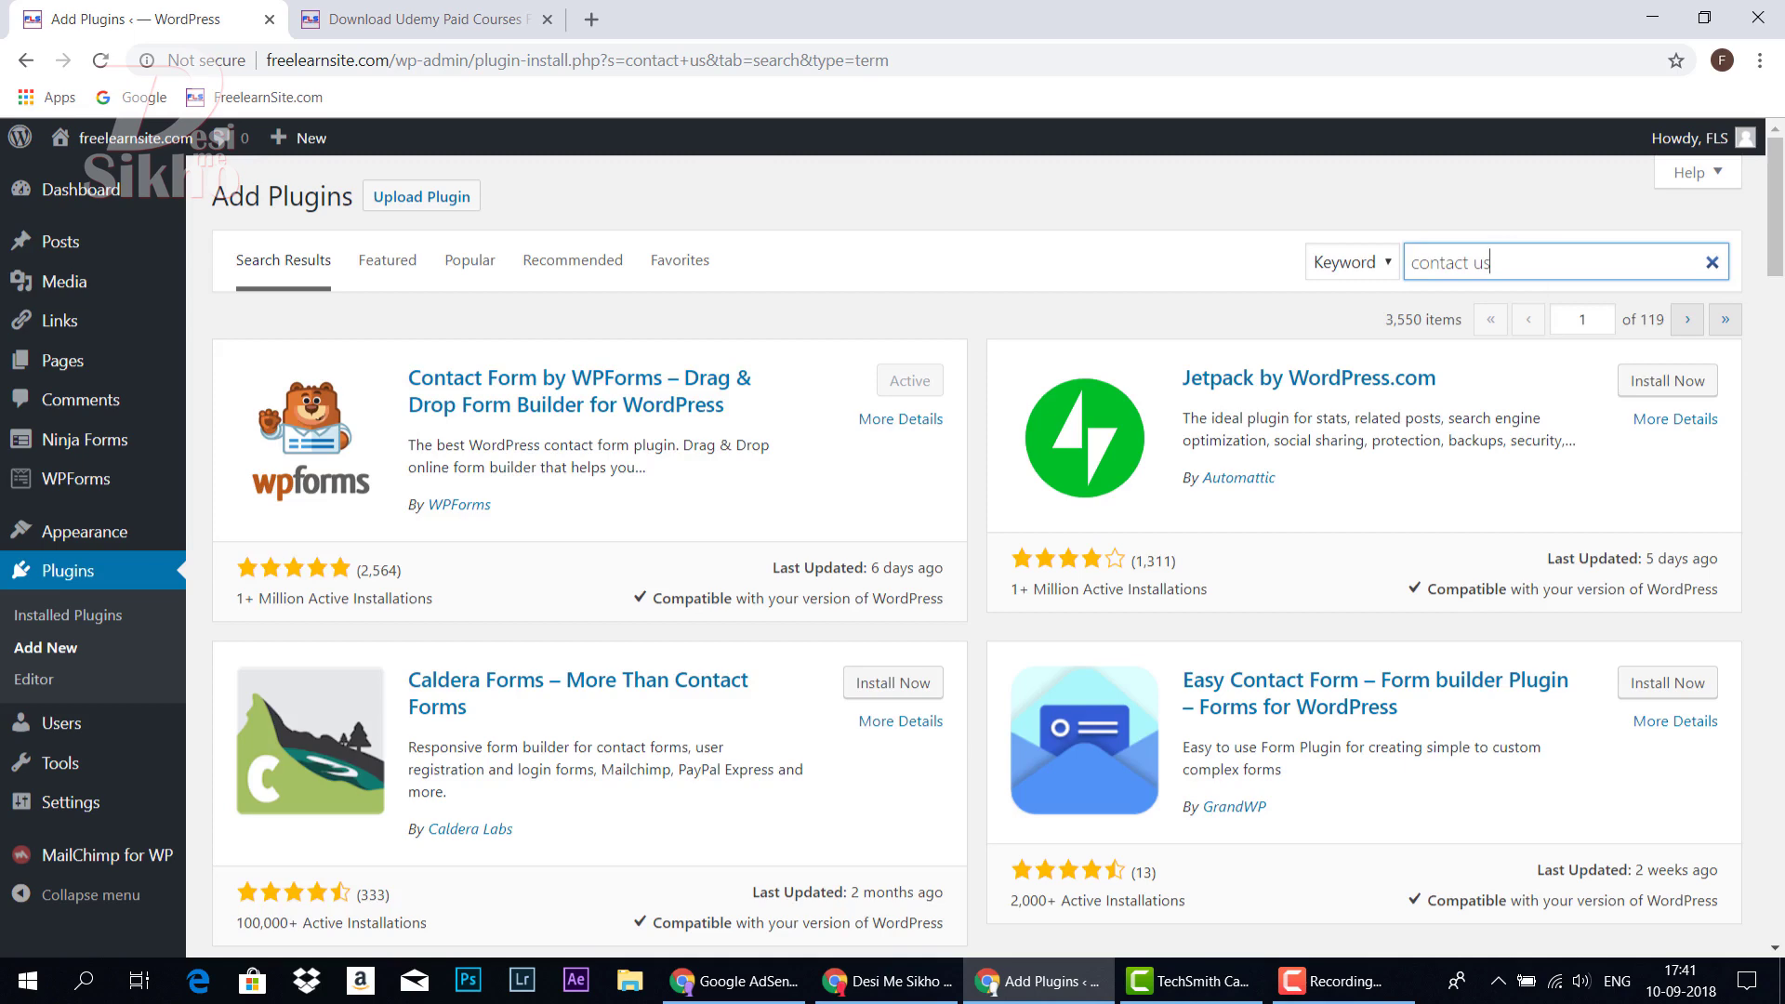
pyautogui.scroll(-6, 517, 426)
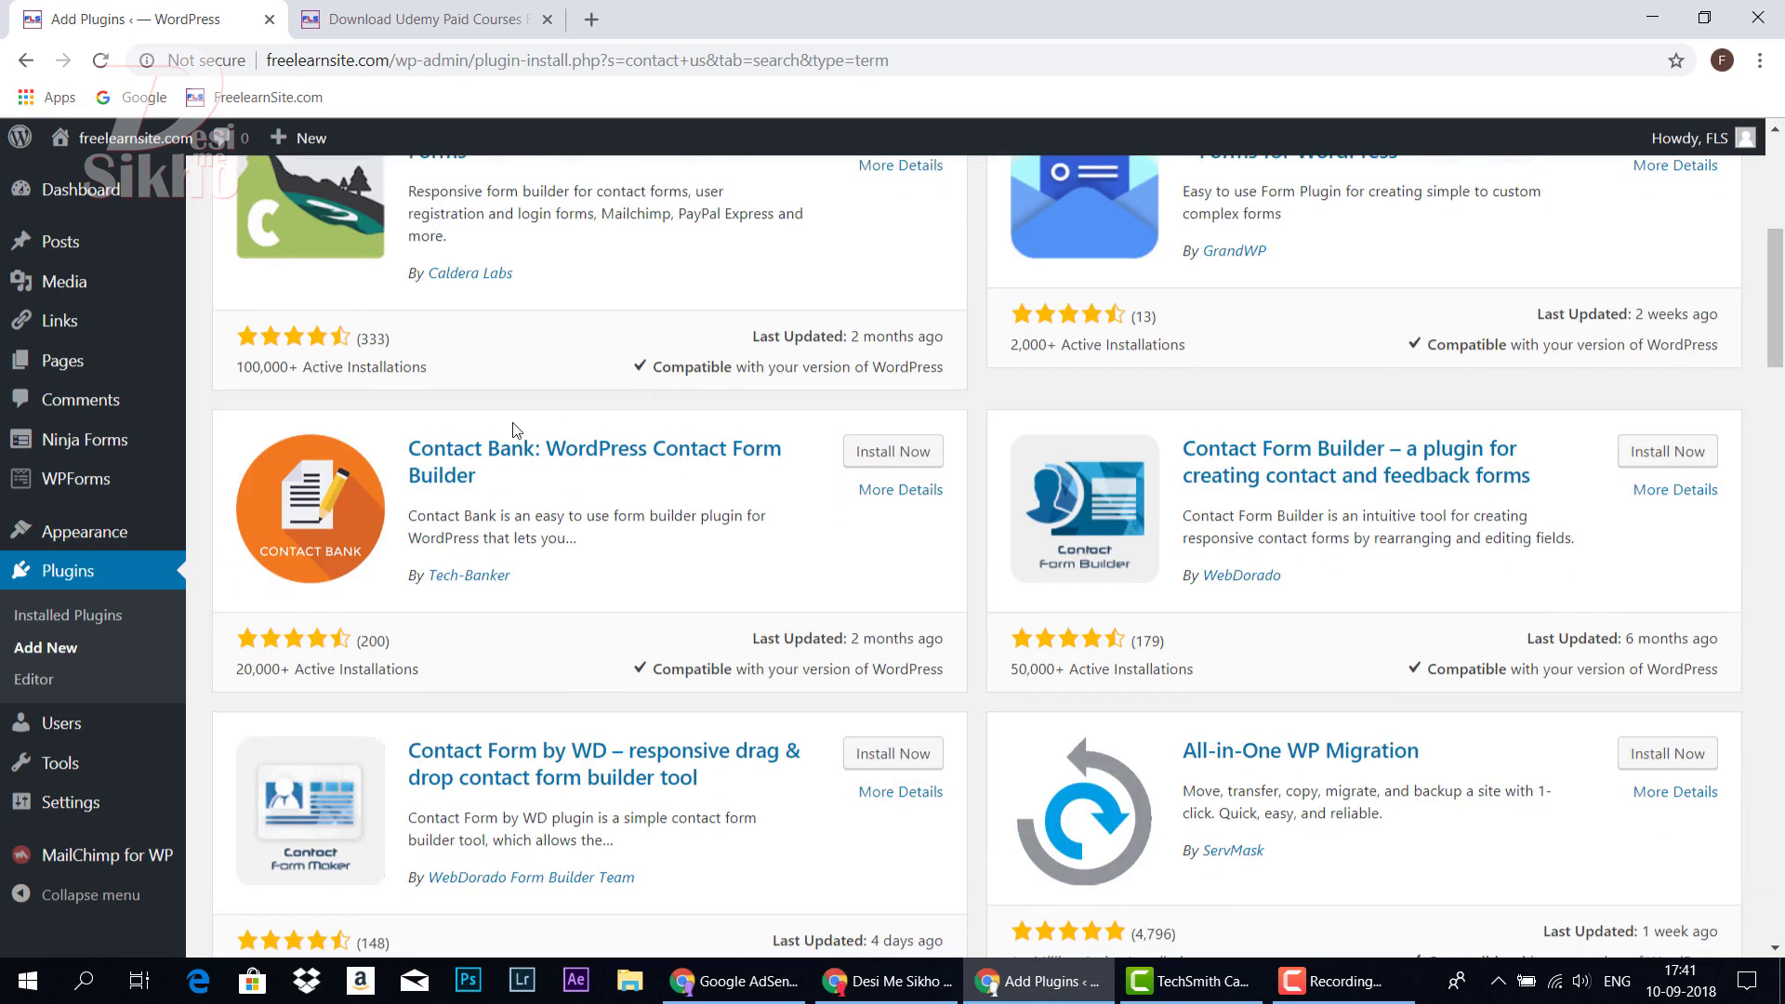
pyautogui.moveTo(1780, 349); pyautogui.dragTo(1782, 476)
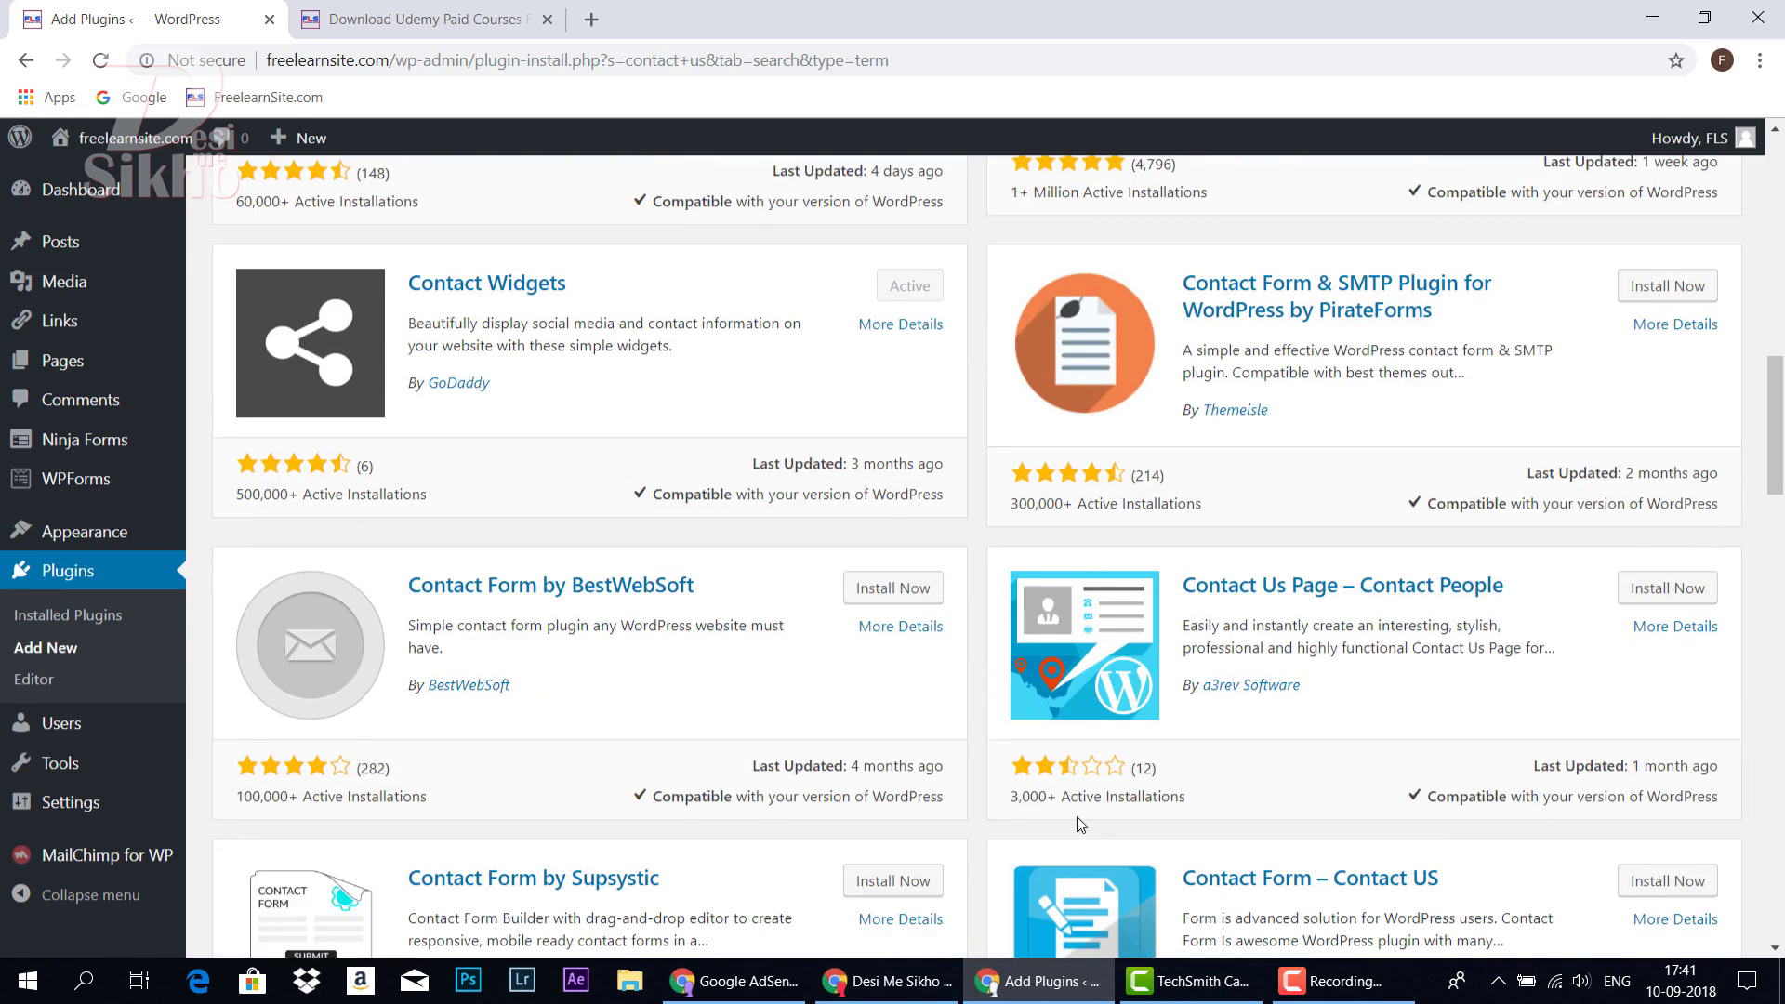
pyautogui.moveTo(1028, 793); pyautogui.dragTo(1199, 788)
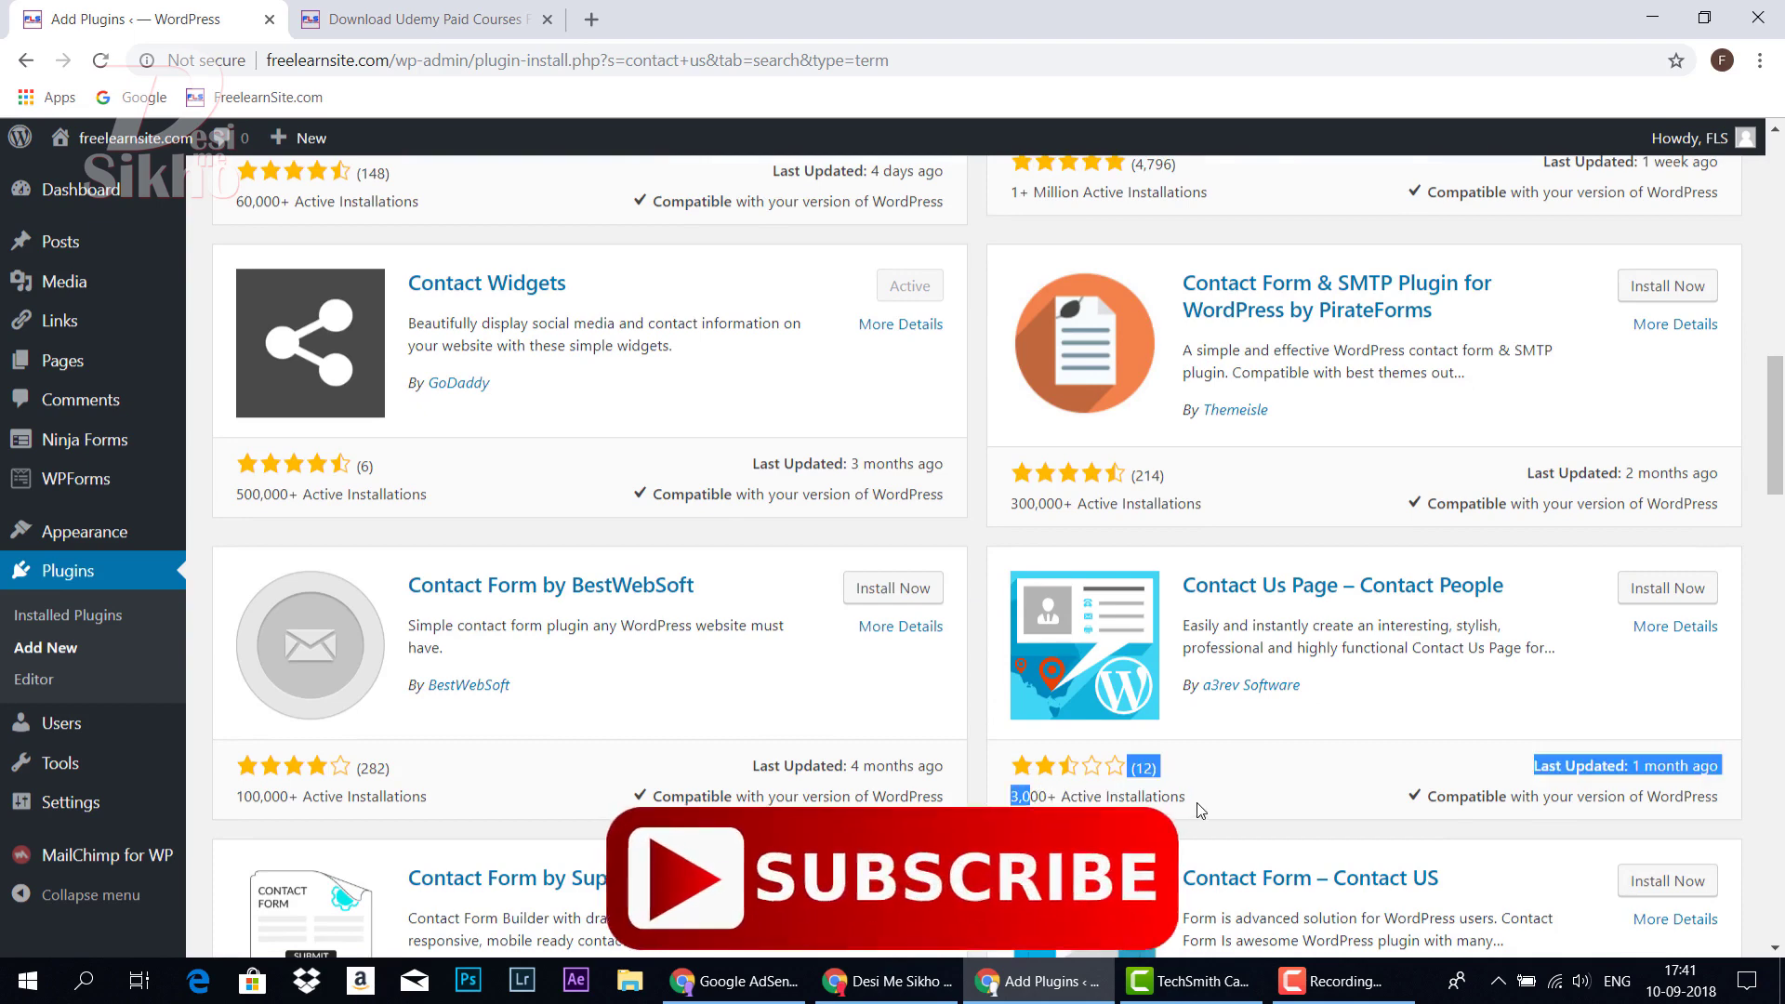
pyautogui.click(1255, 784)
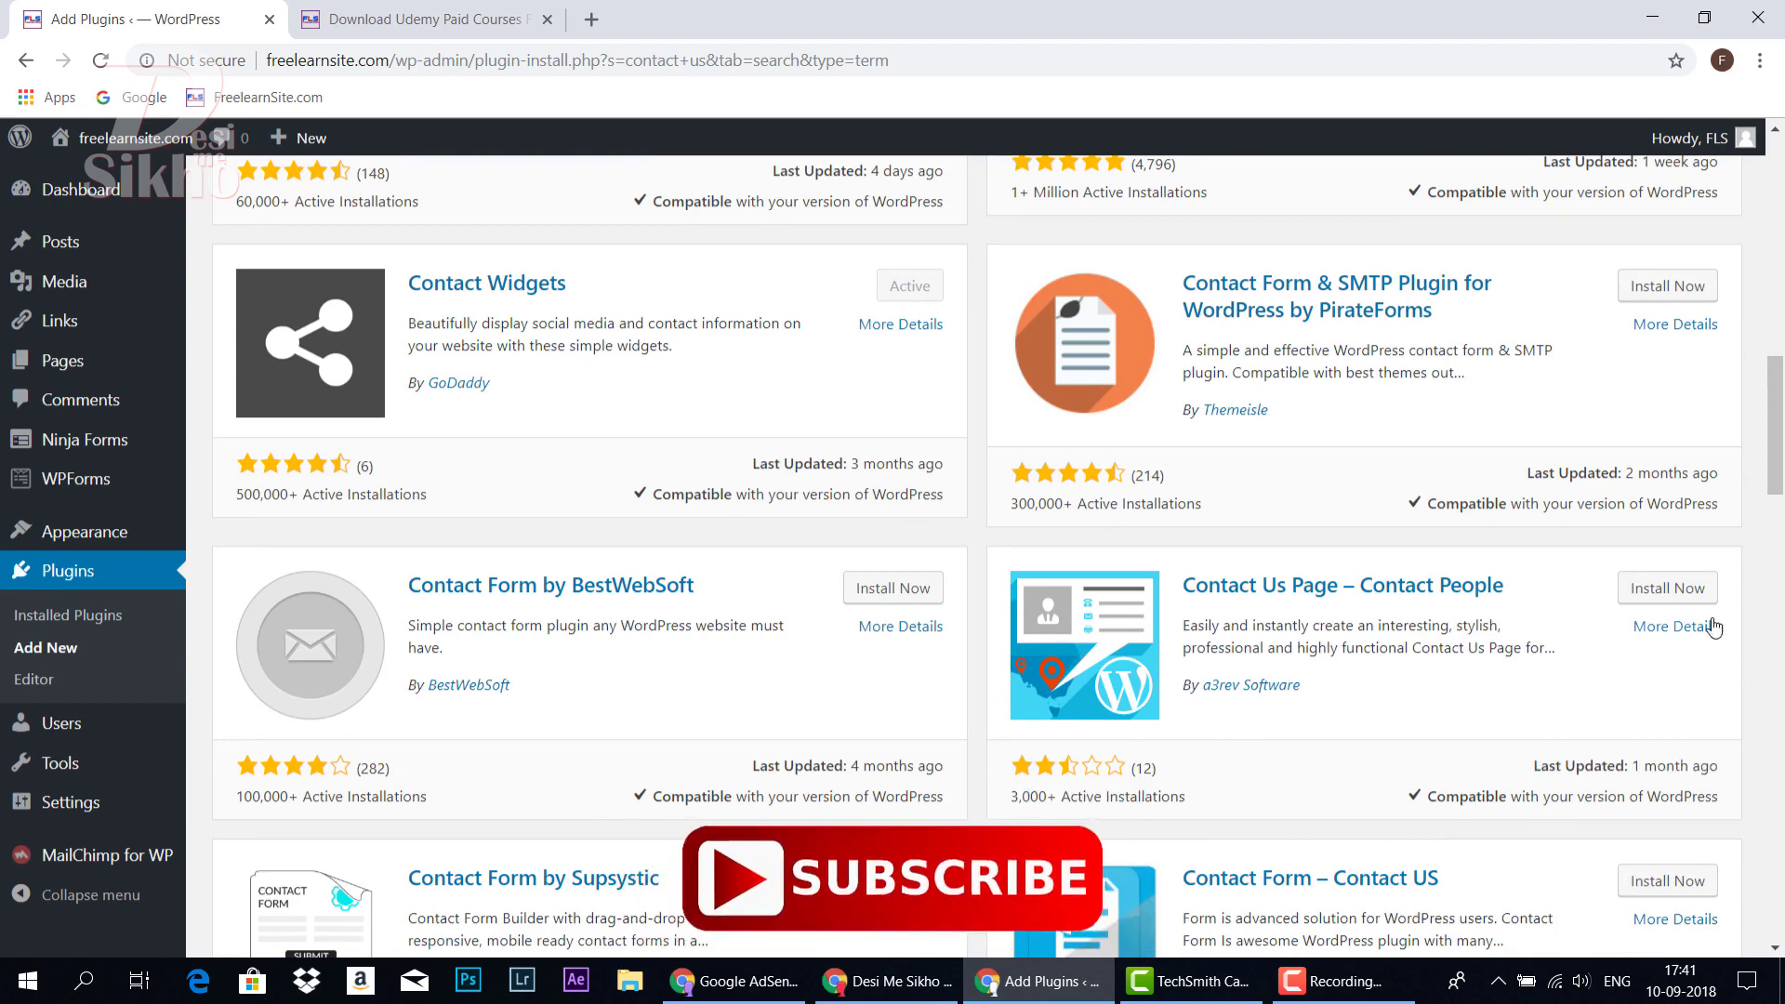
pyautogui.moveTo(1782, 494); pyautogui.dragTo(1777, 254)
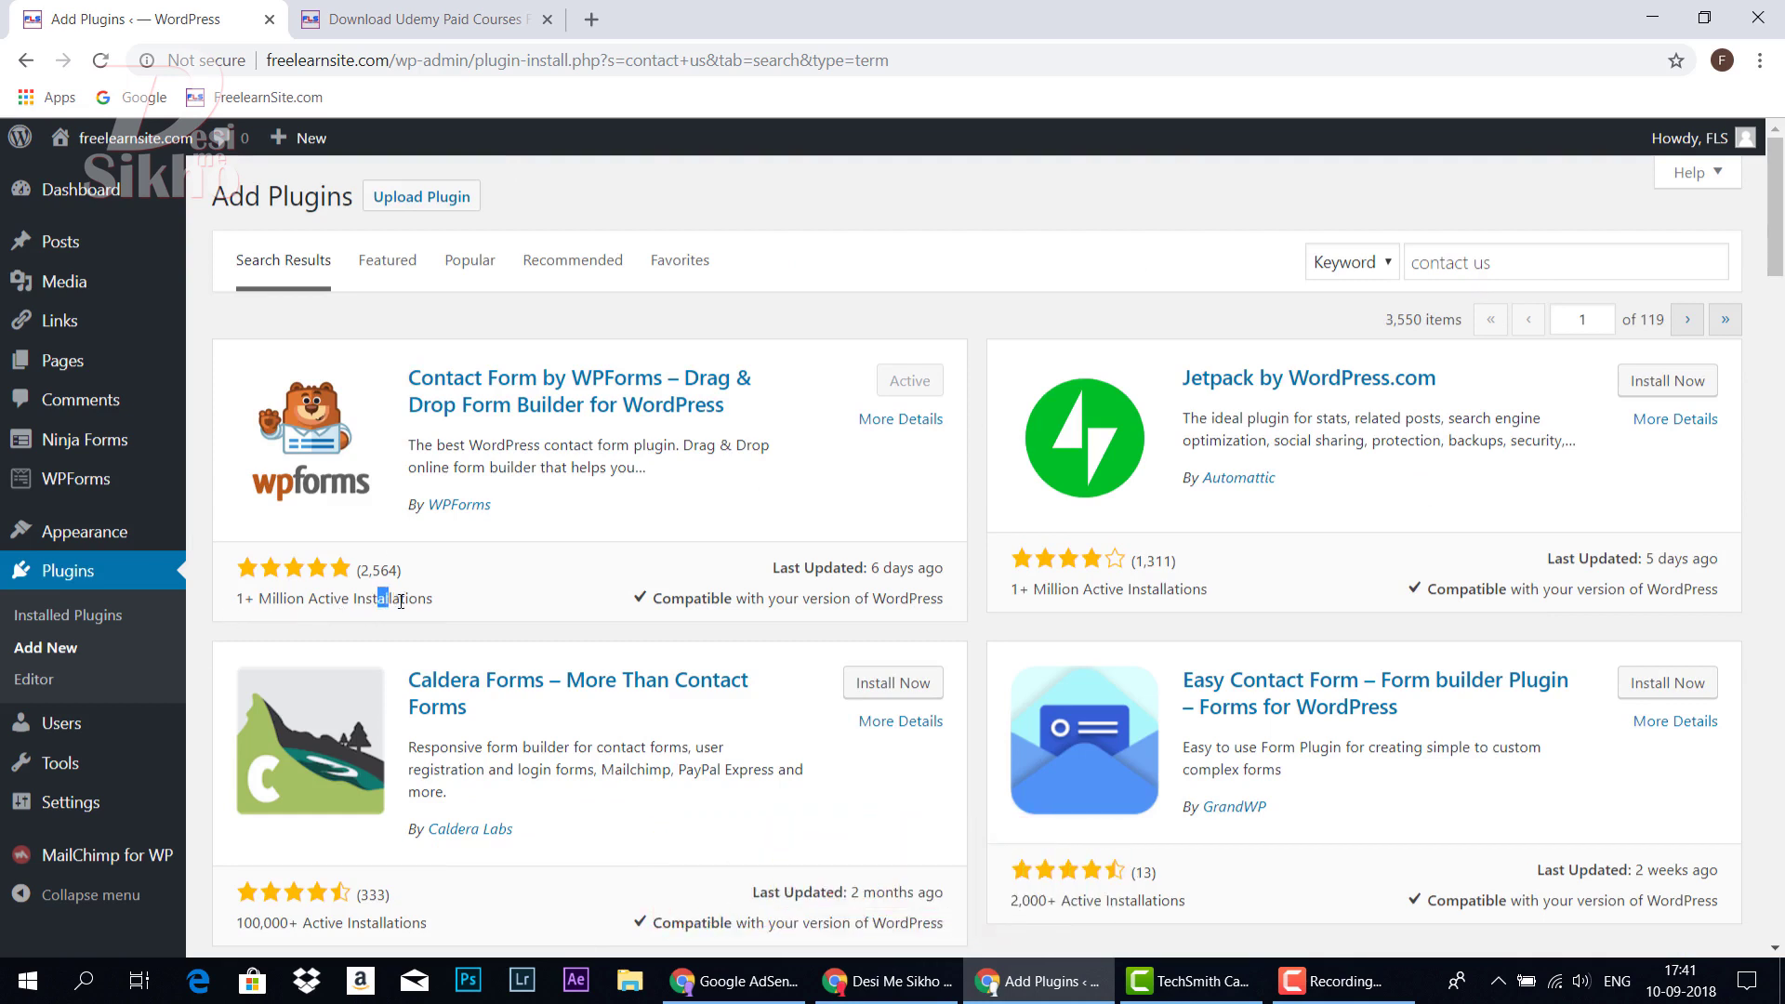
pyautogui.moveTo(398, 603); pyautogui.dragTo(454, 605)
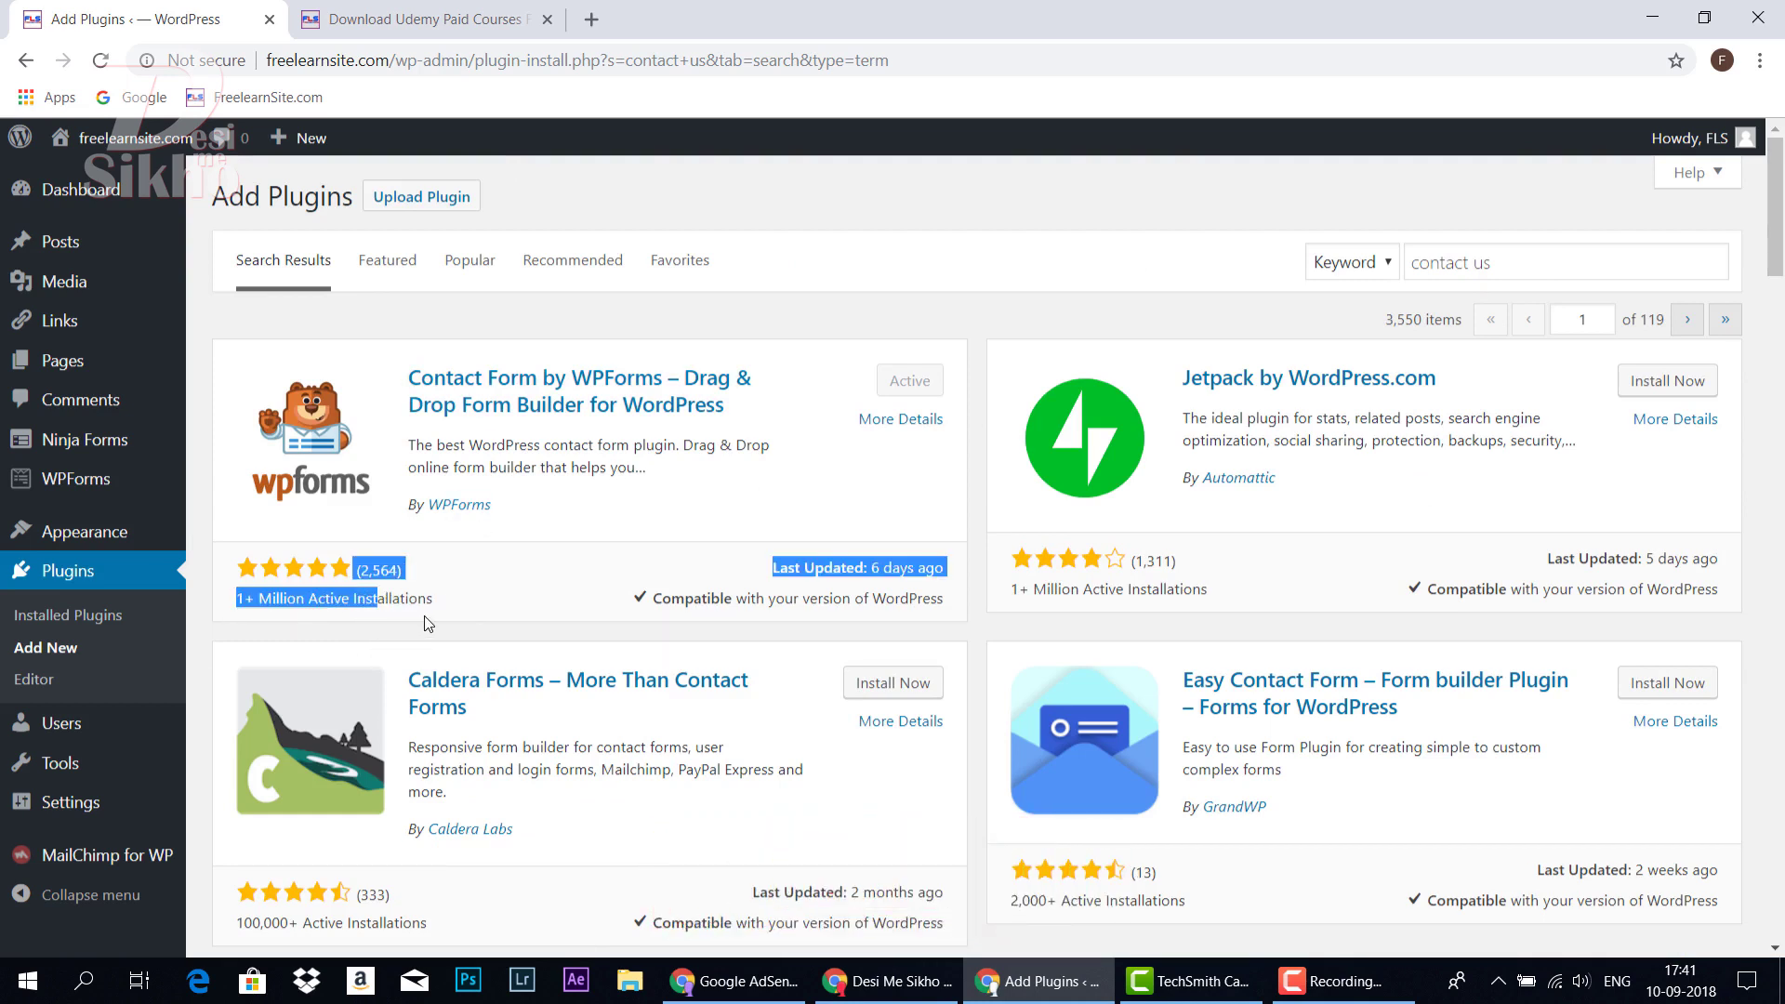
pyautogui.click(427, 623)
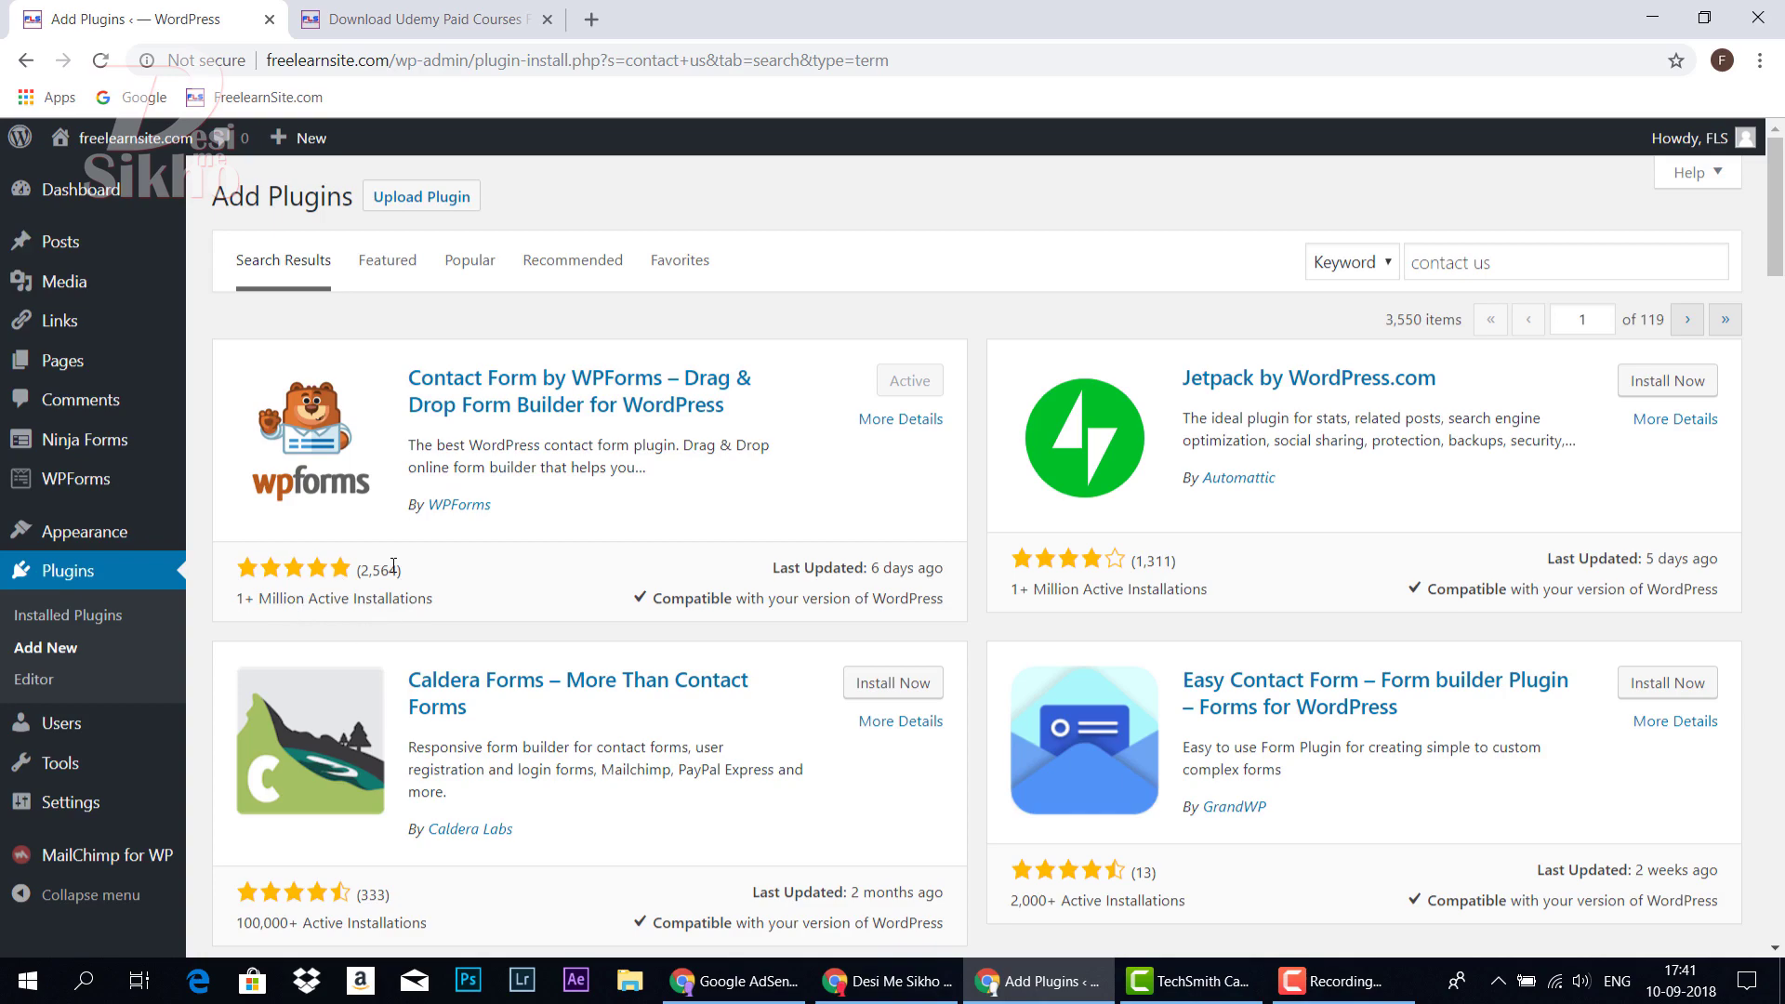
pyautogui.scroll(-10, 789, 569)
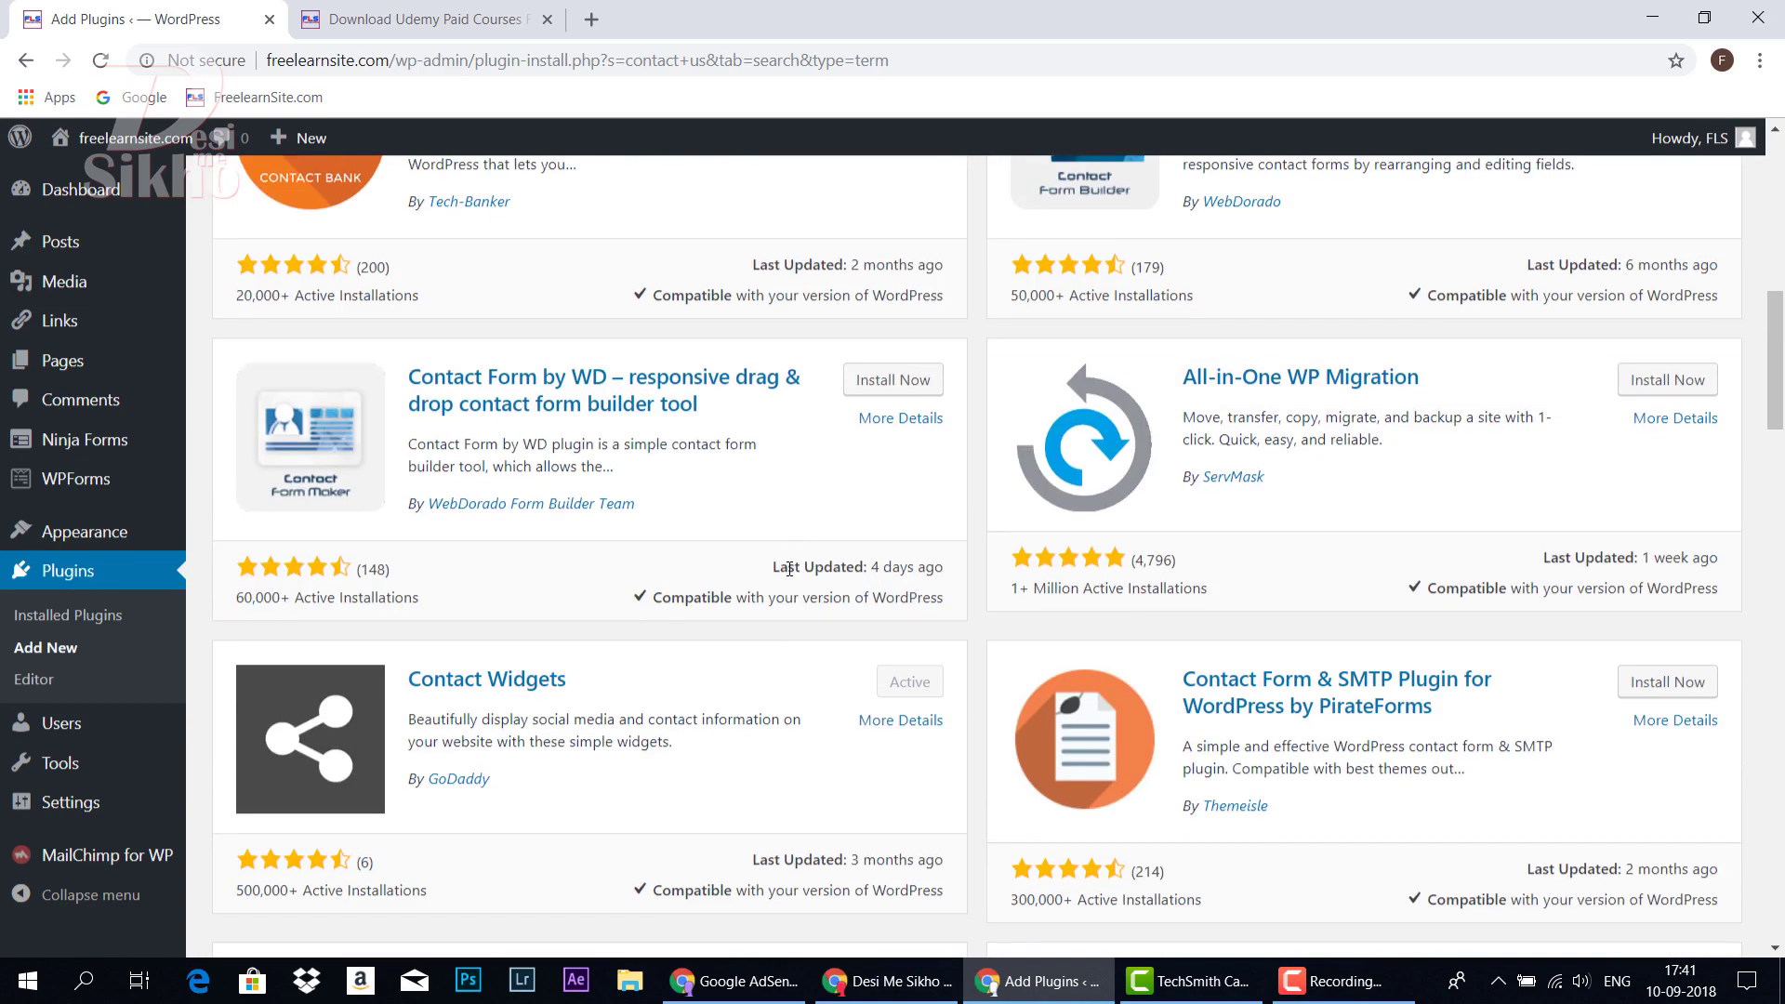
pyautogui.scroll(-3, 789, 569)
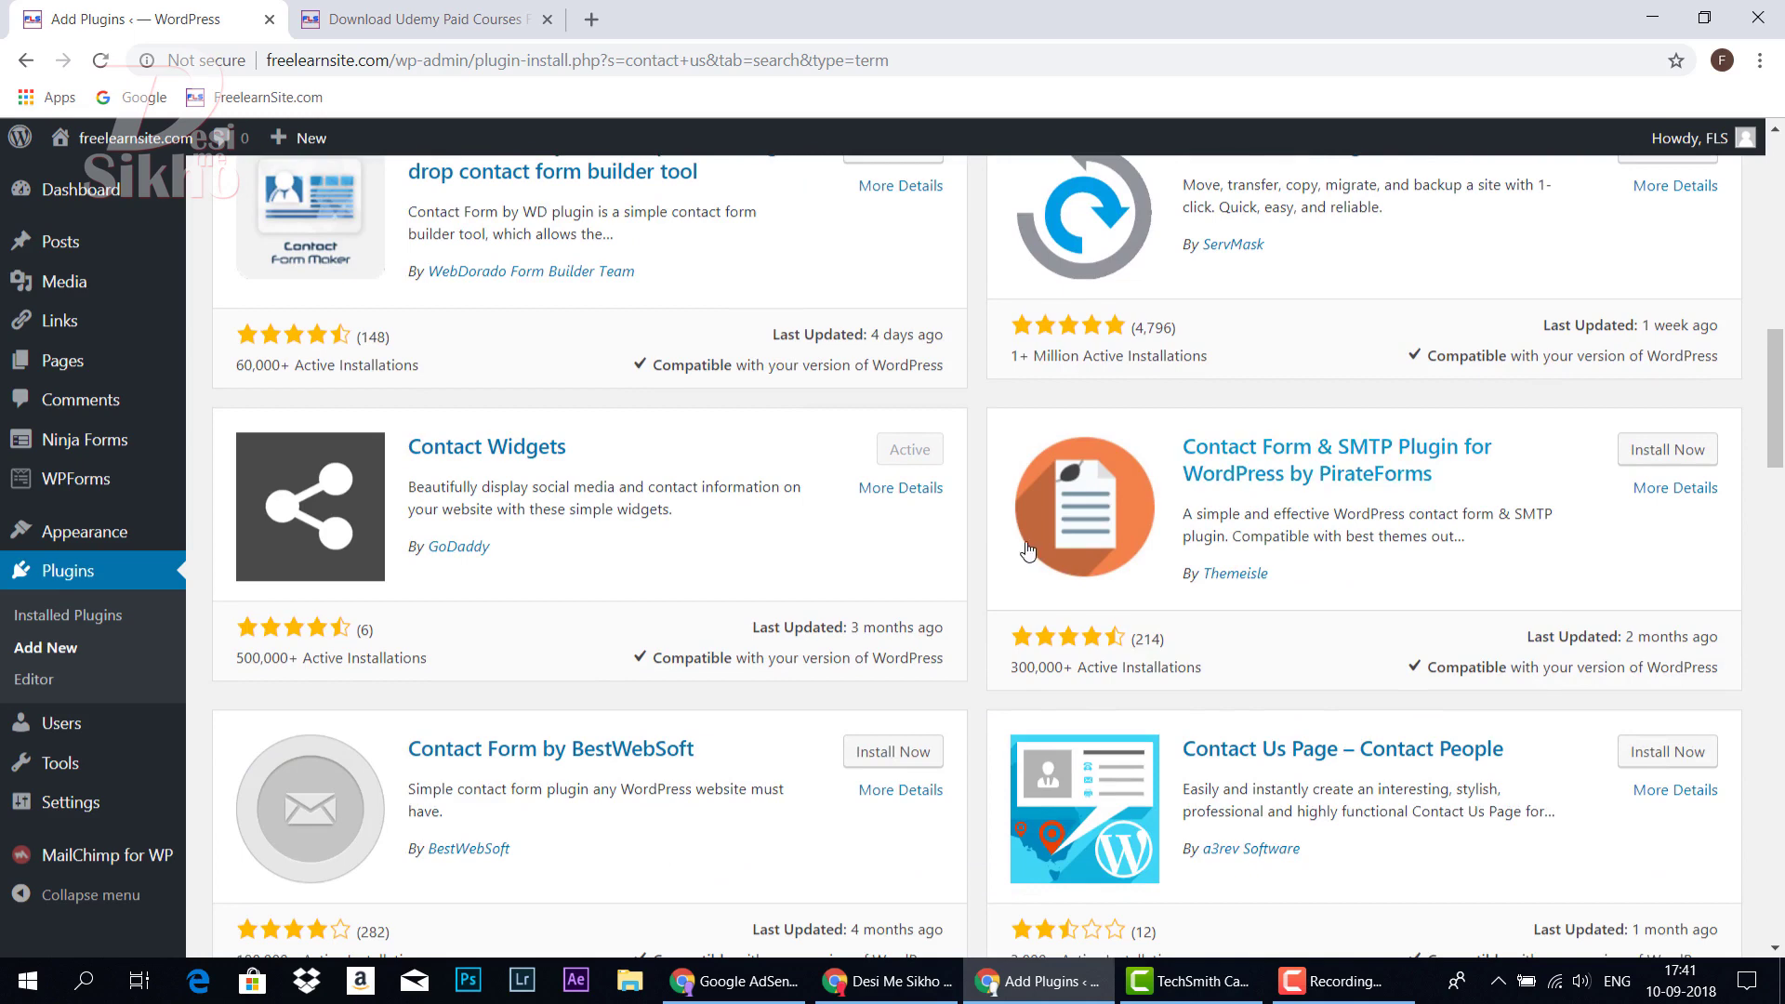
pyautogui.scroll(1, 1027, 551)
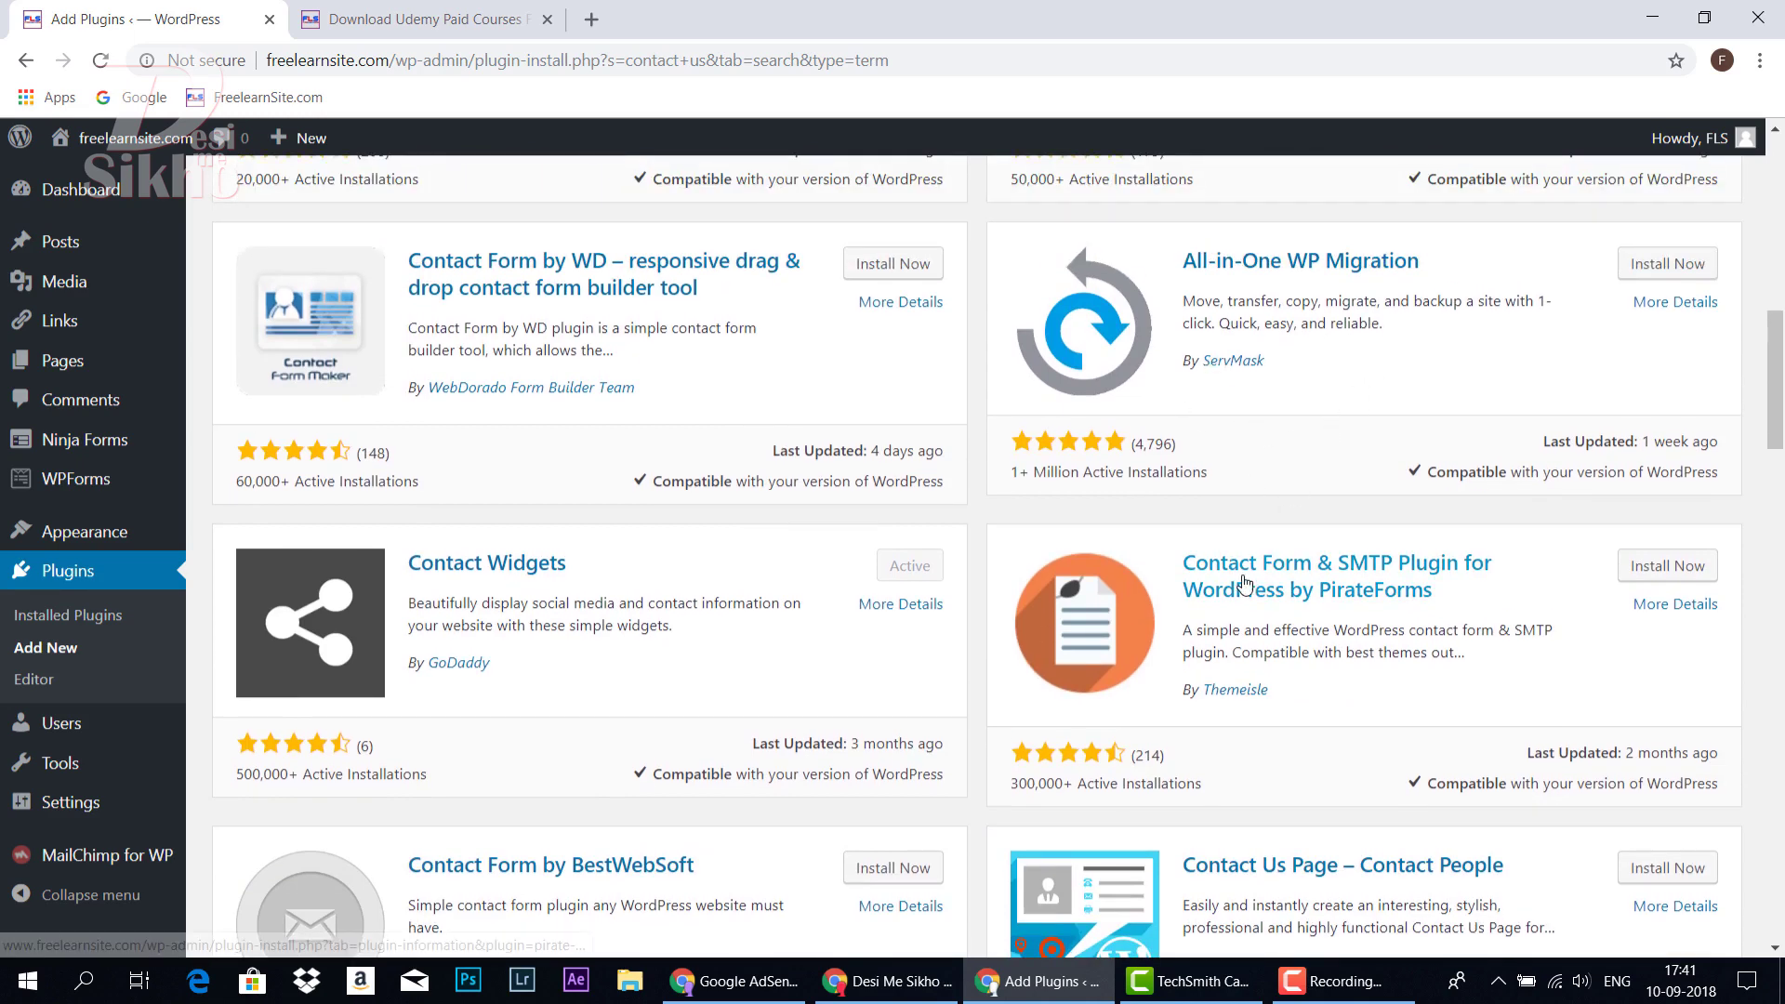
pyautogui.scroll(6, 1244, 584)
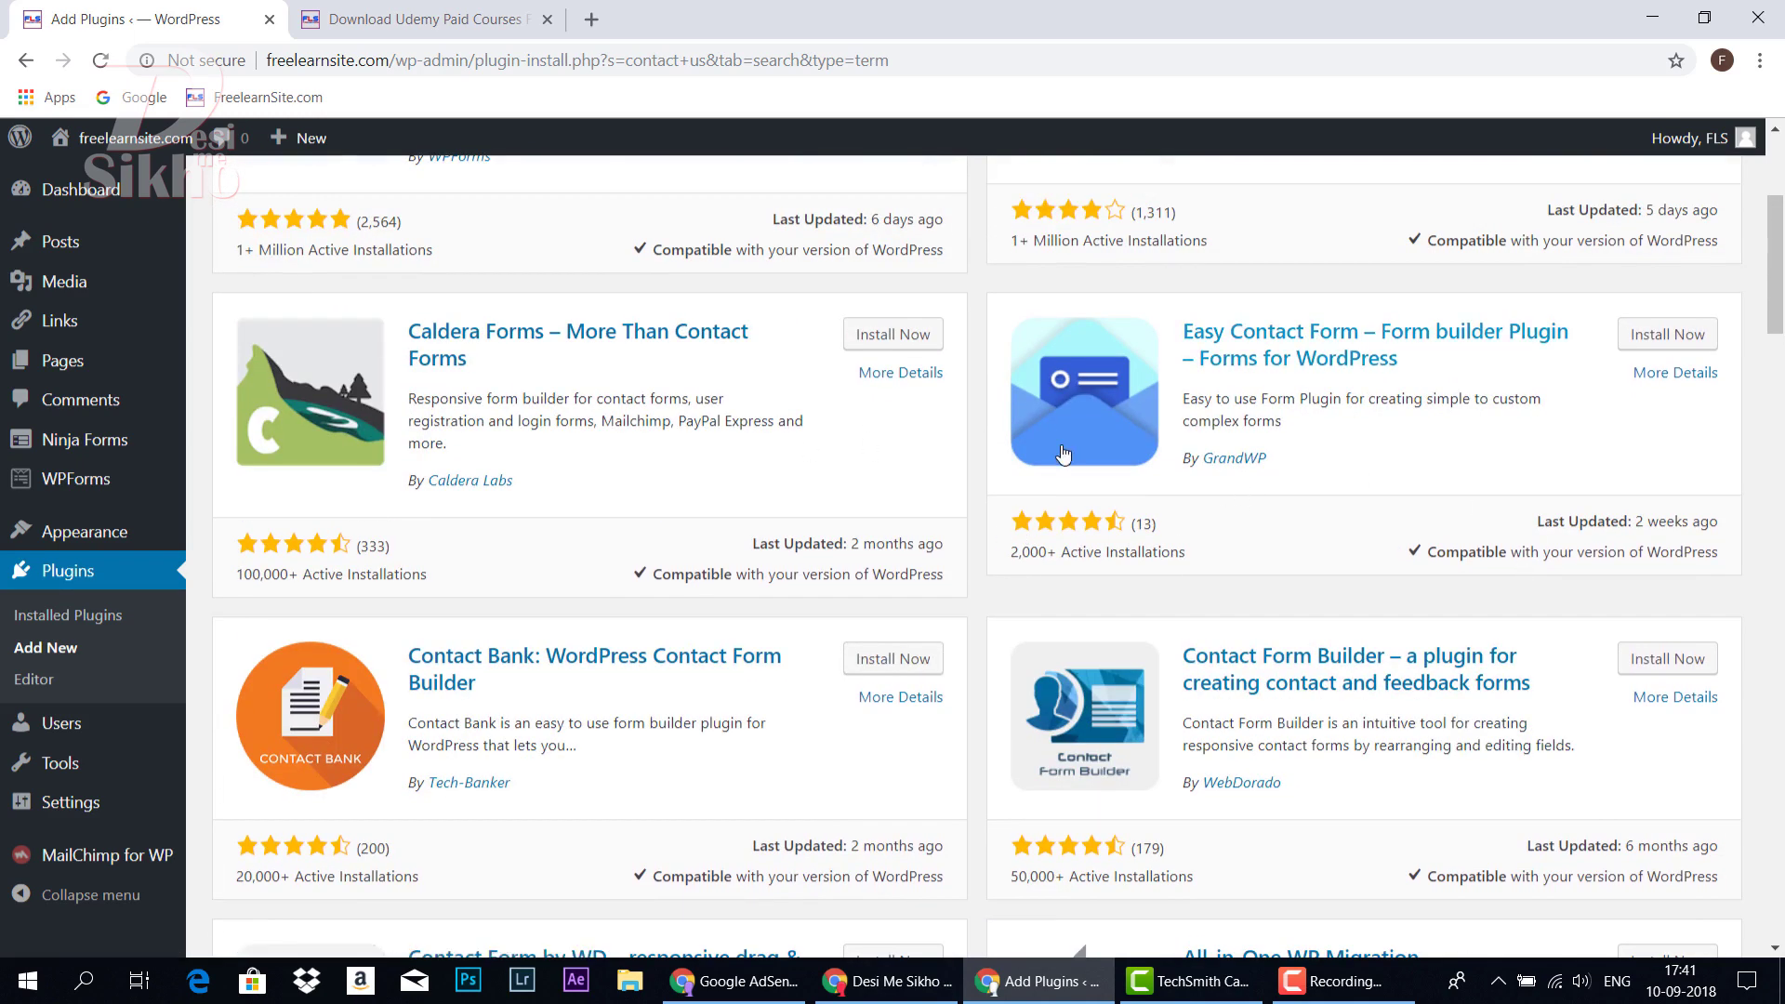
pyautogui.scroll(3, 1064, 453)
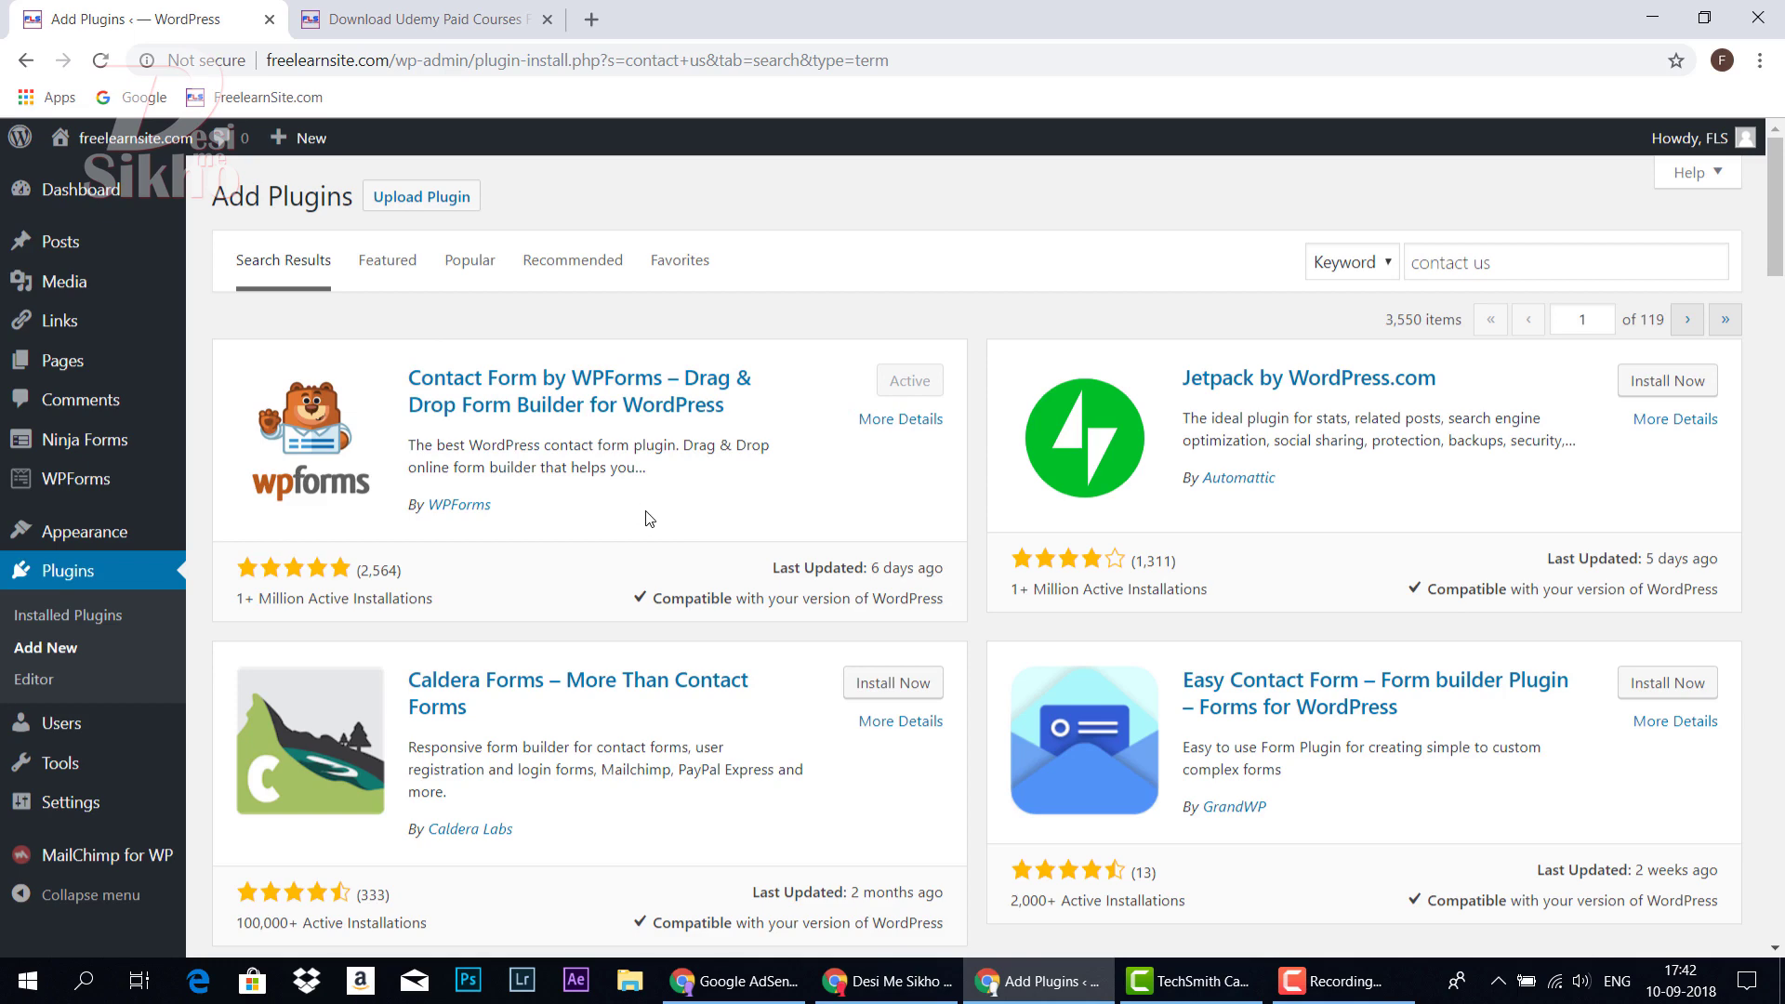
pyautogui.click(423, 18)
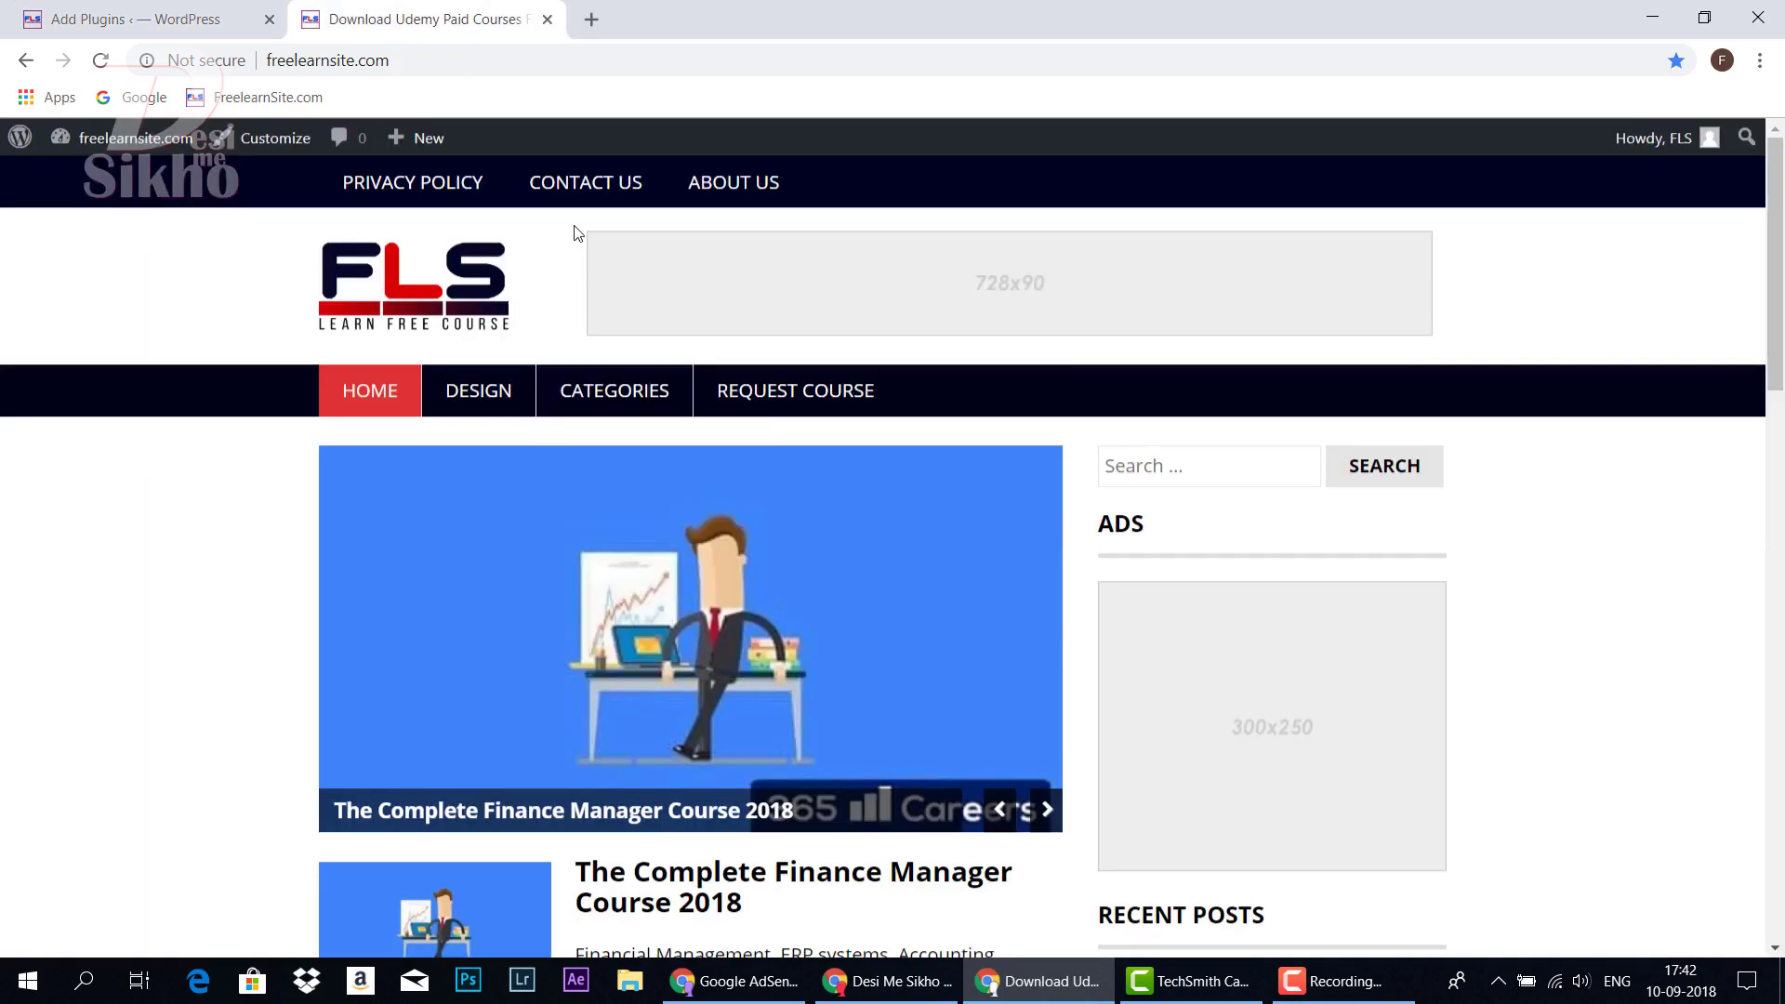
pyautogui.click(586, 186)
pyautogui.click(139, 18)
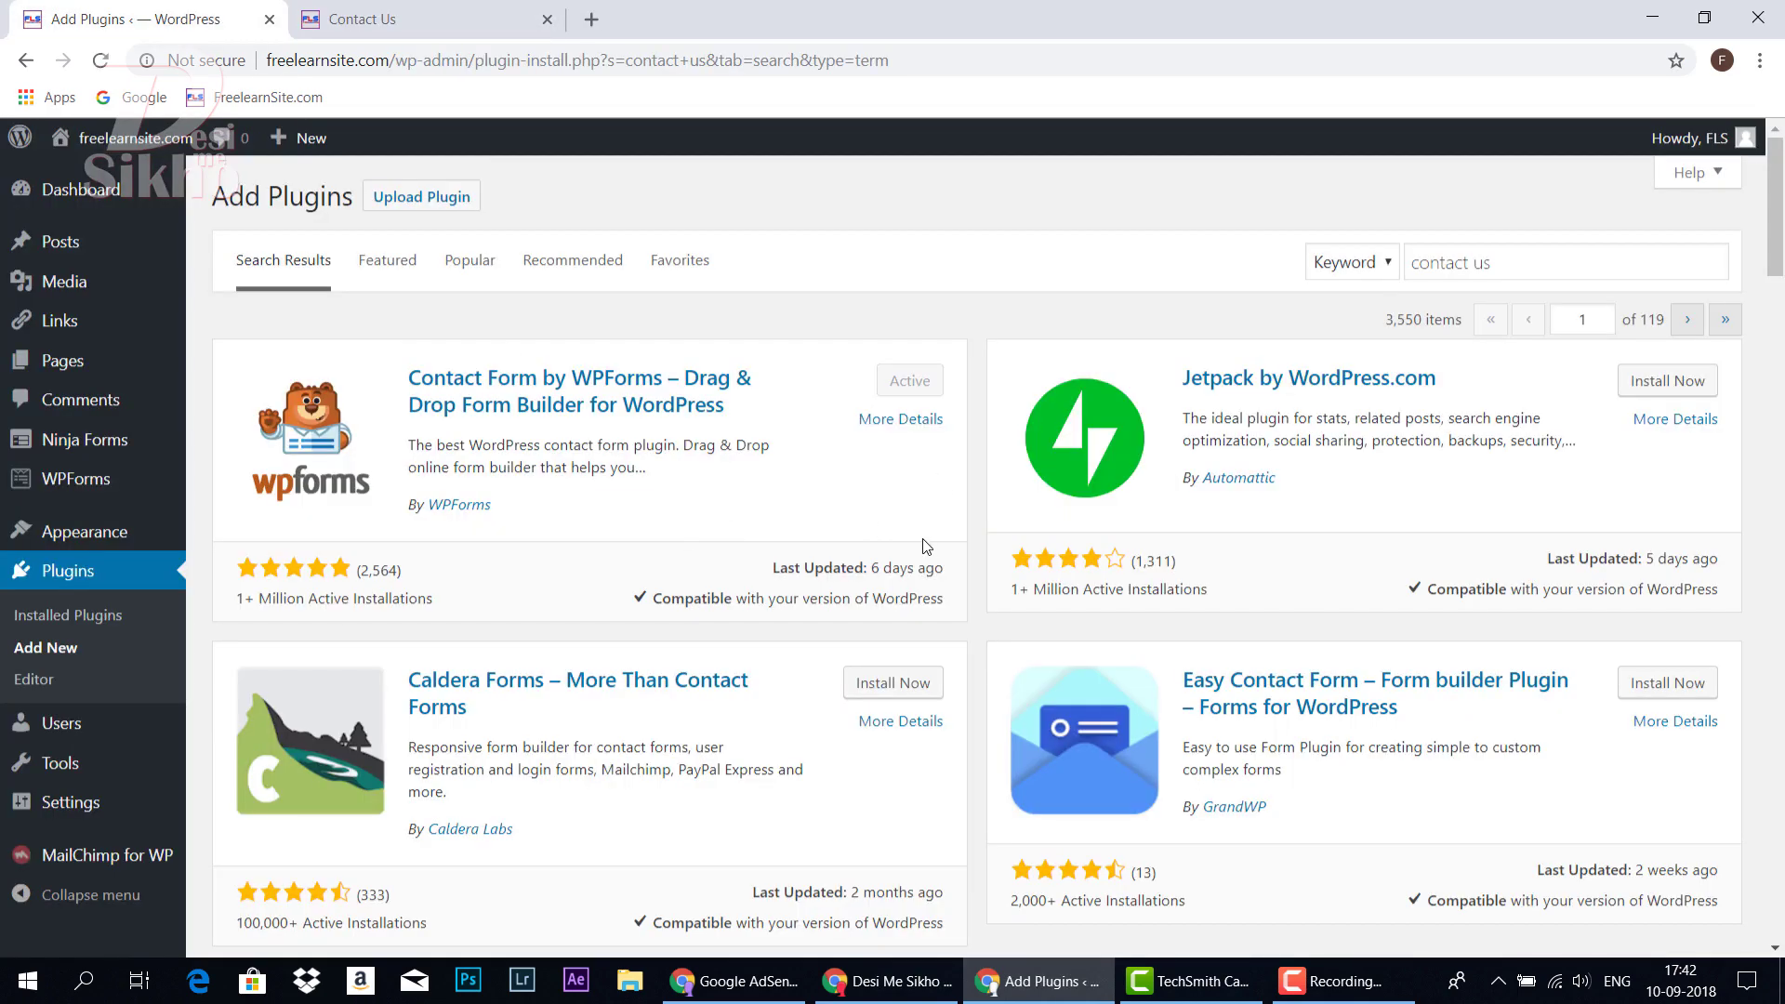
pyautogui.moveTo(1492, 263); pyautogui.dragTo(1375, 272)
pyautogui.click(788, 503)
pyautogui.click(57, 621)
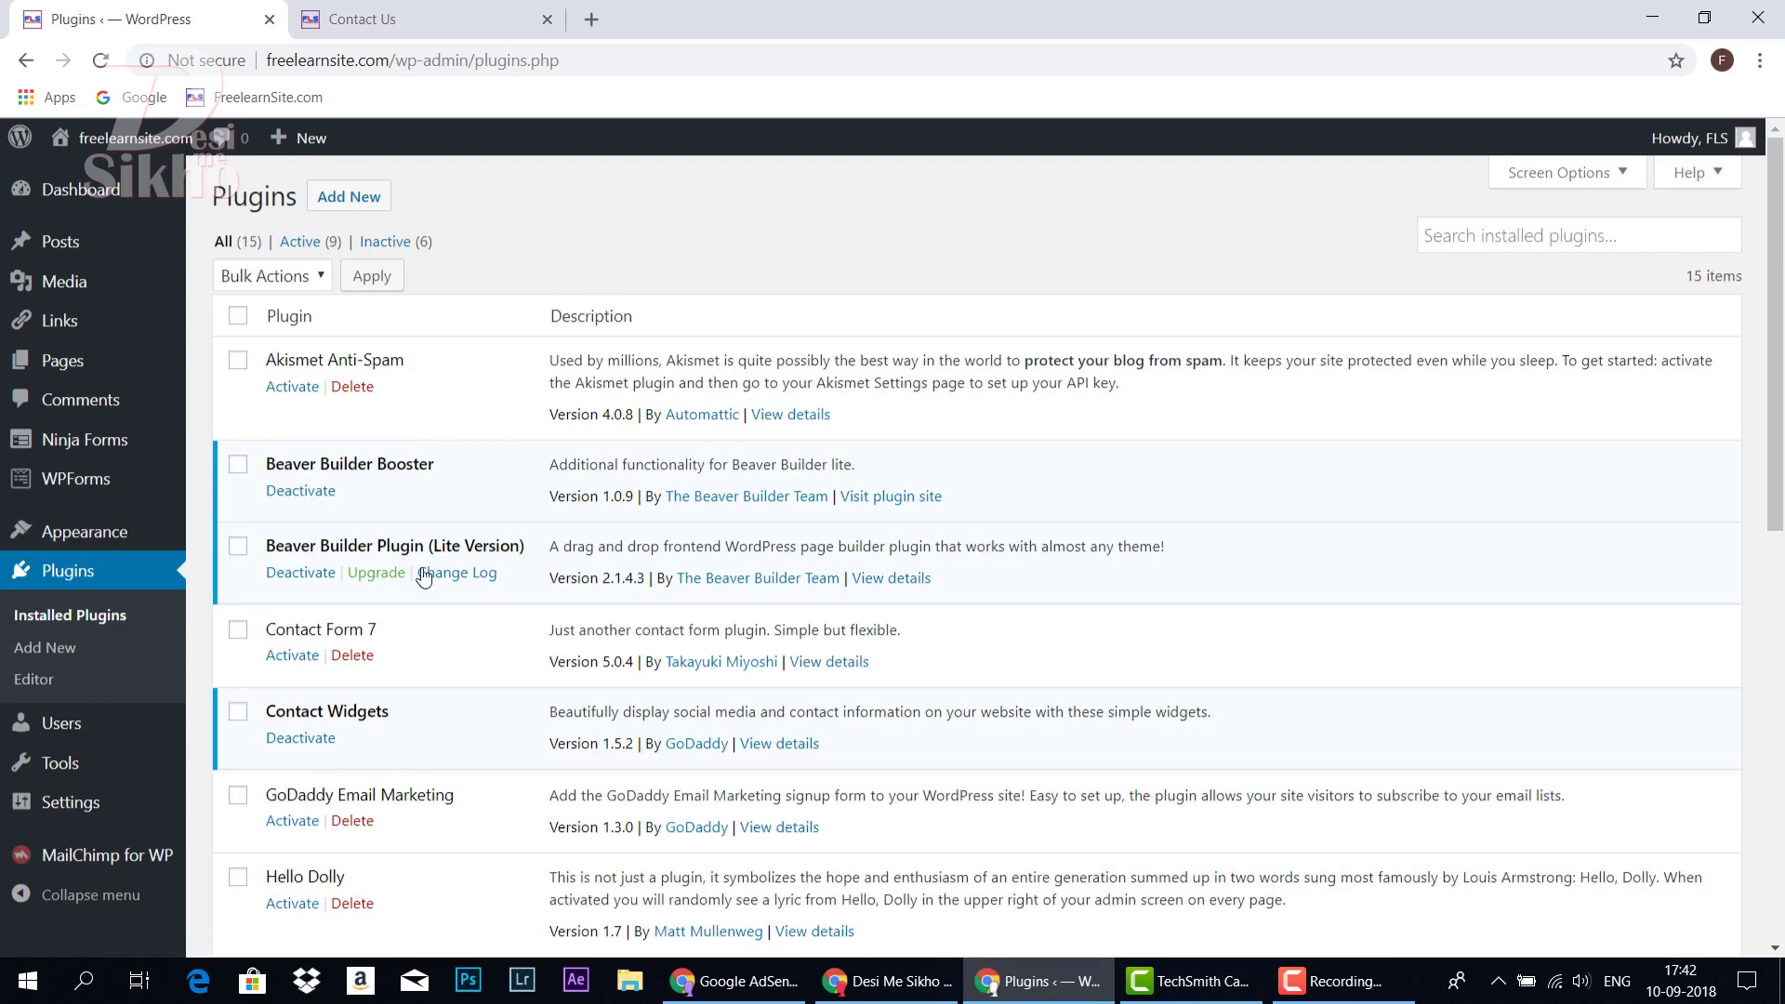
pyautogui.scroll(-10, 426, 602)
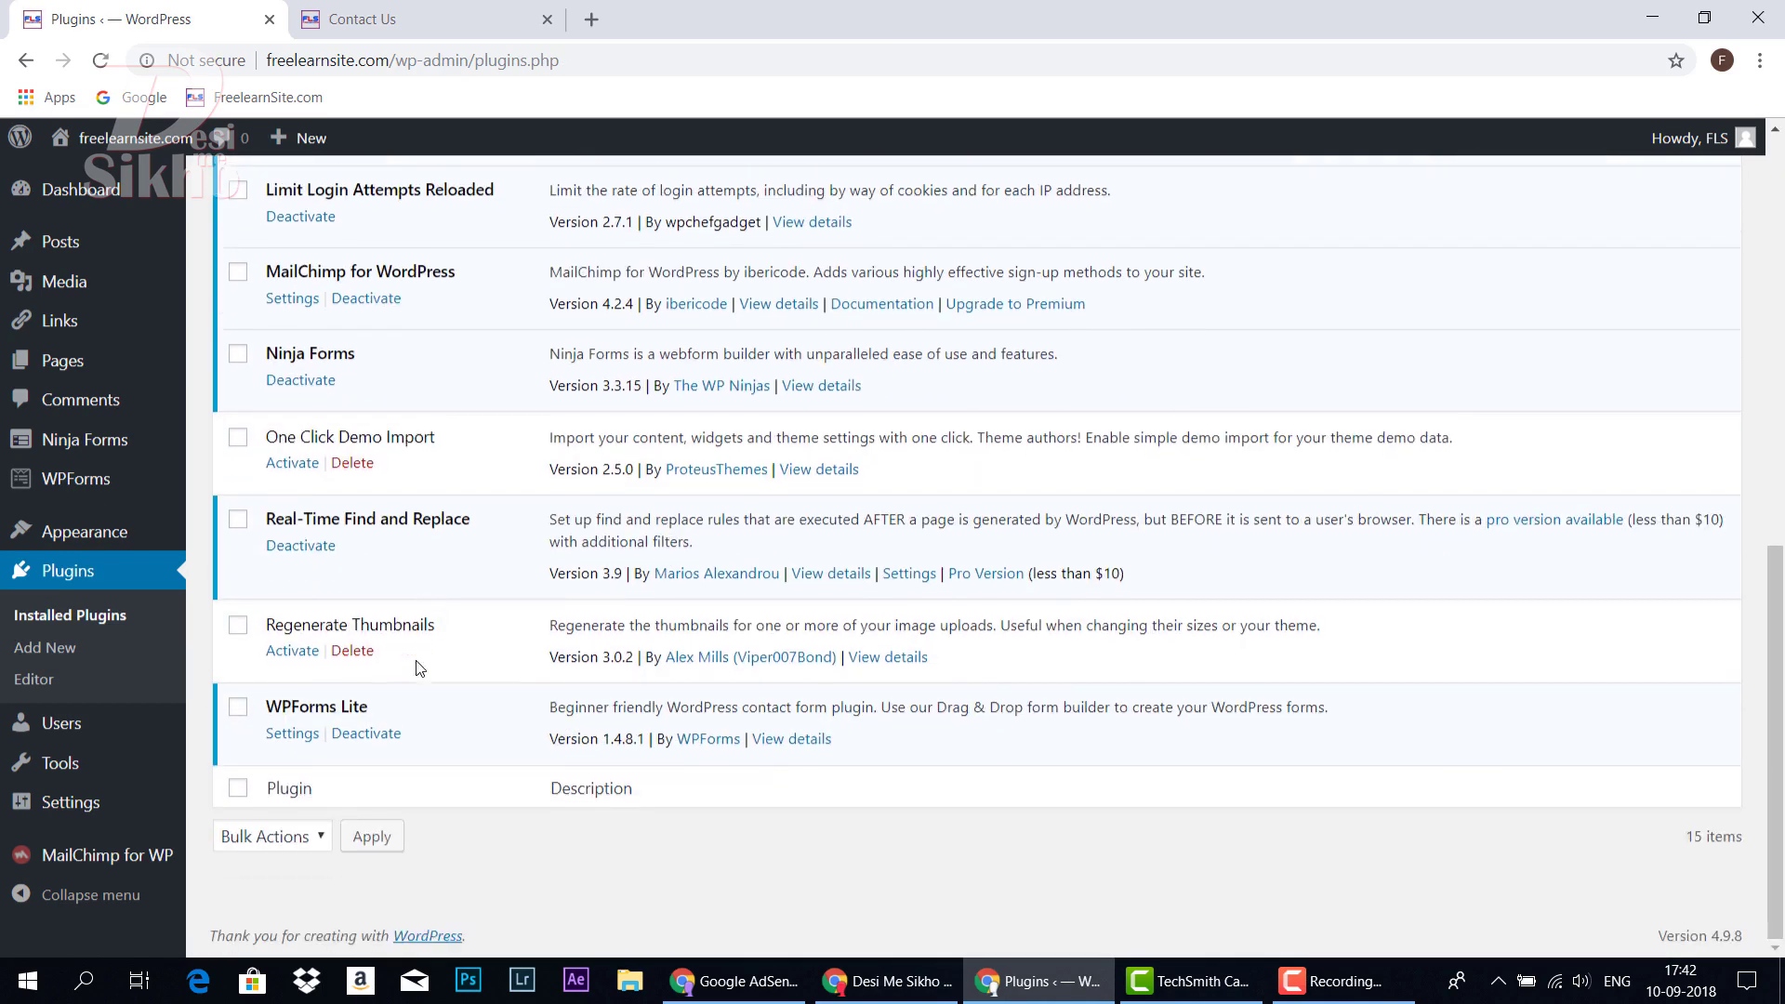
pyautogui.scroll(3, 408, 607)
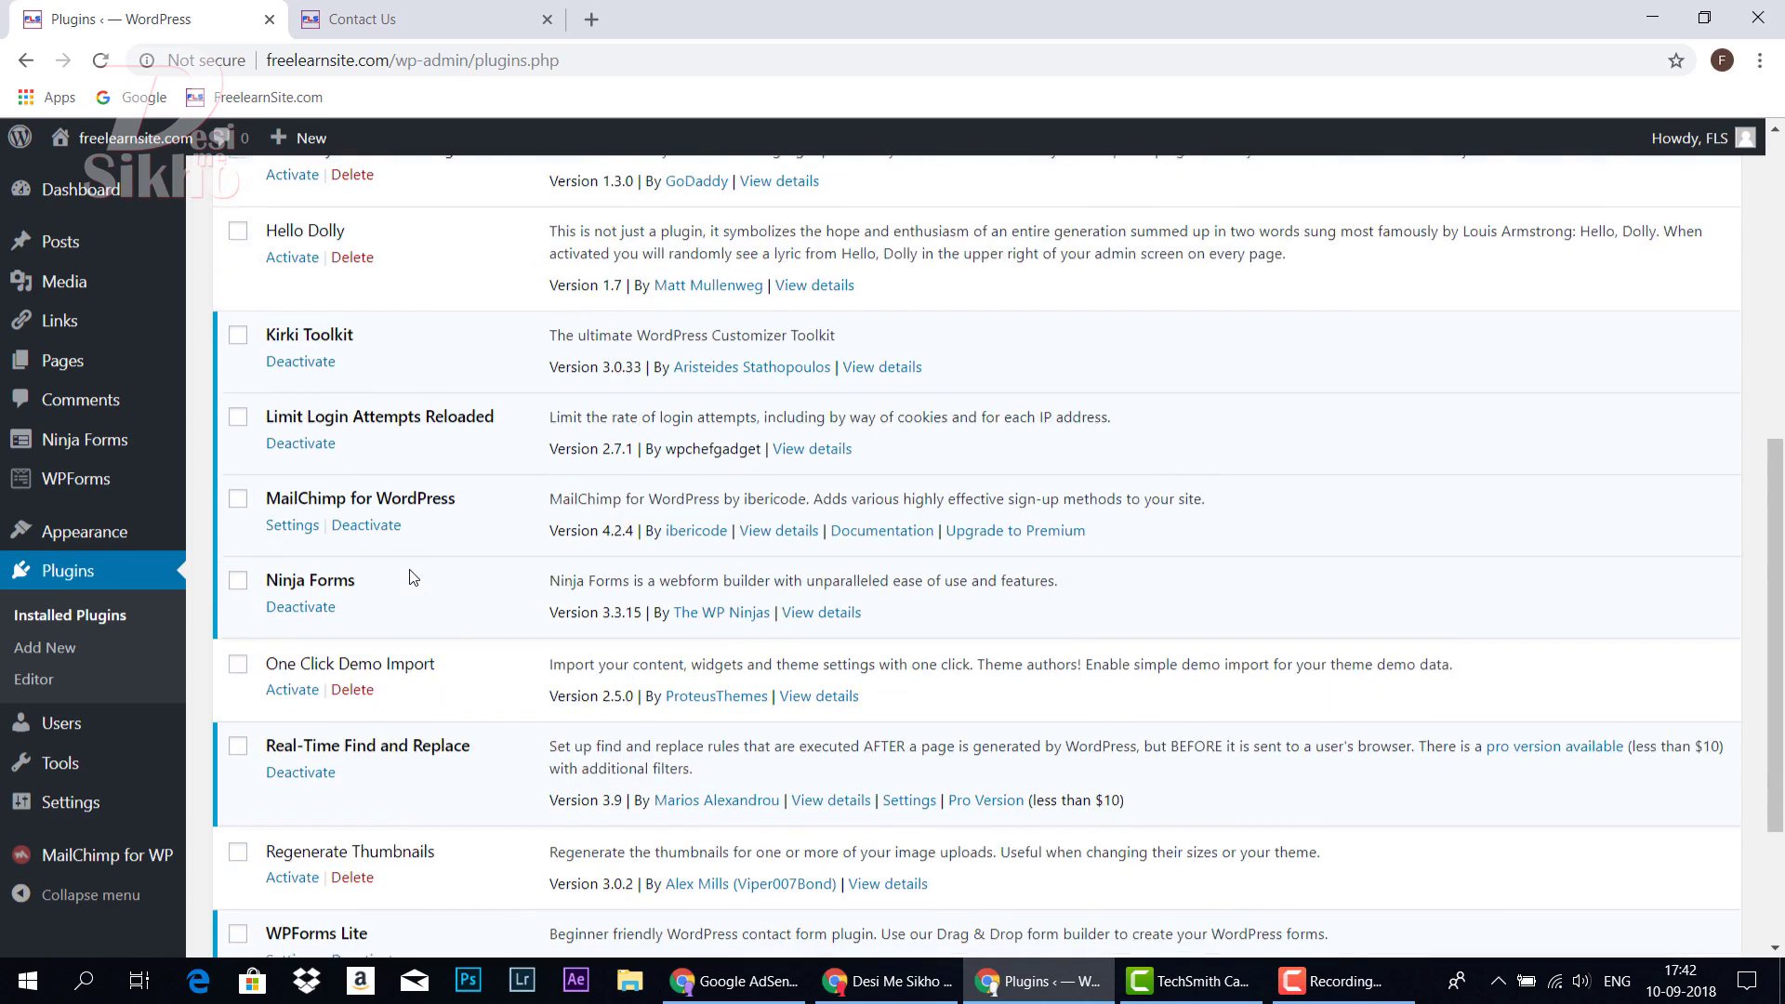
pyautogui.scroll(-3, 412, 579)
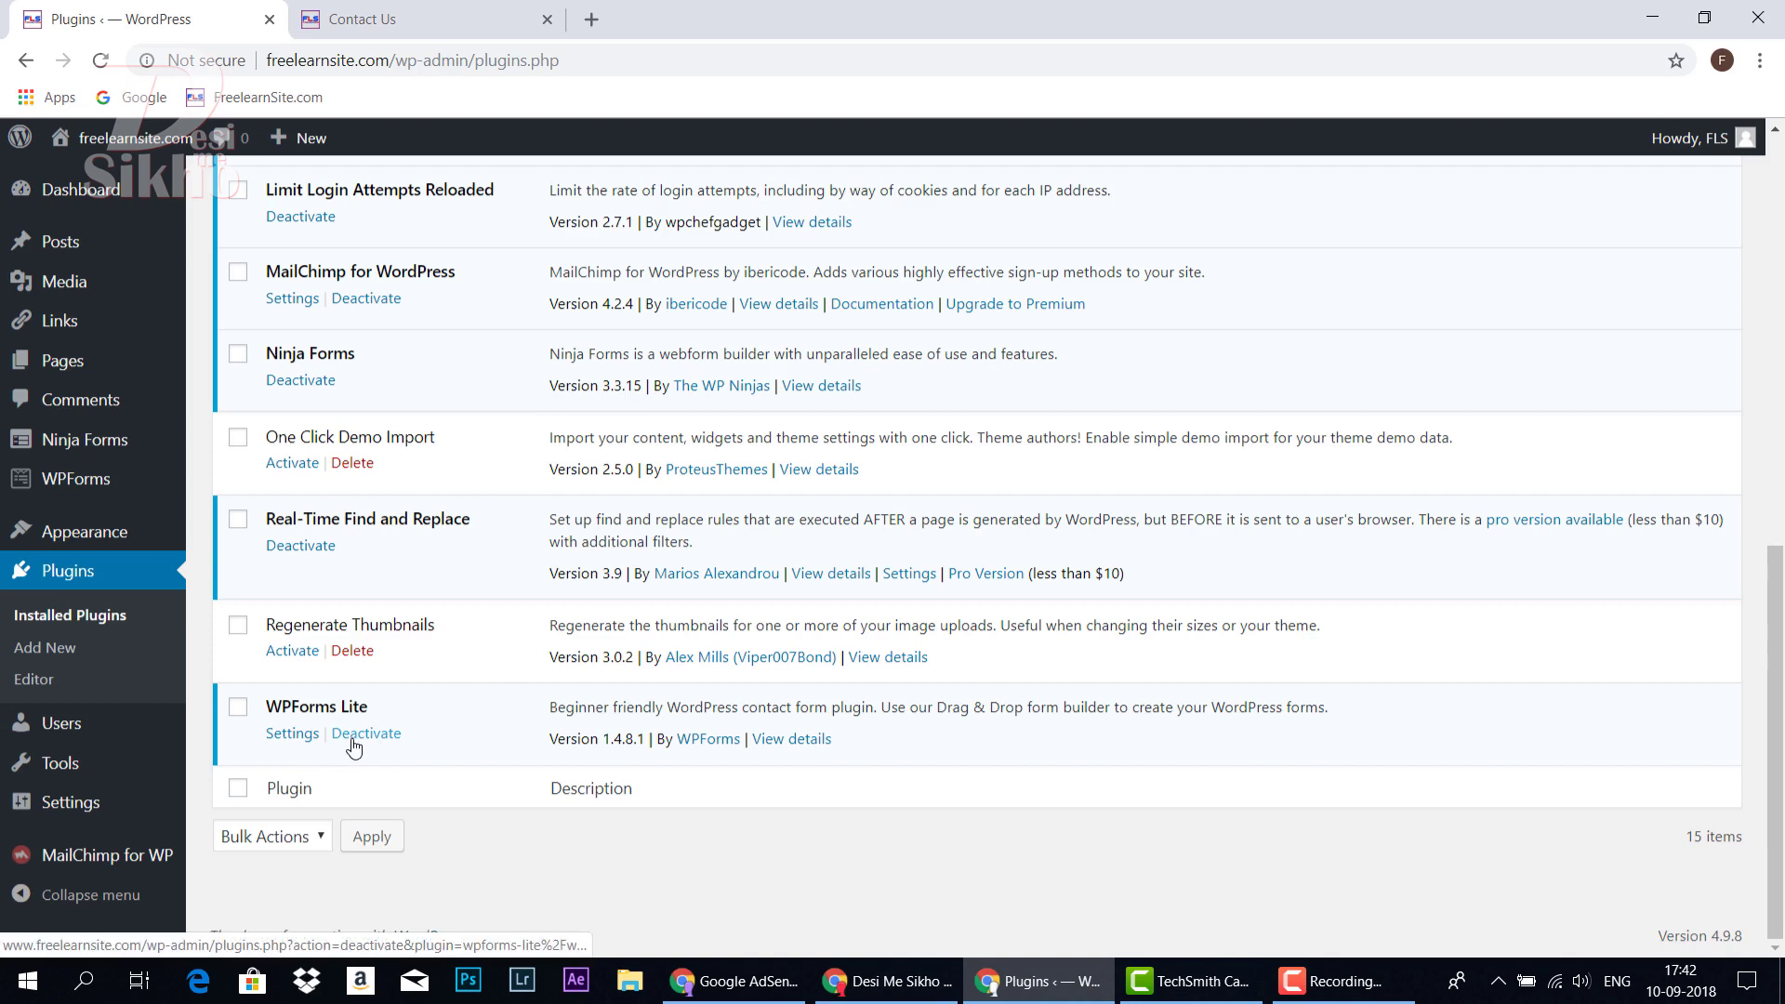
pyautogui.click(25, 60)
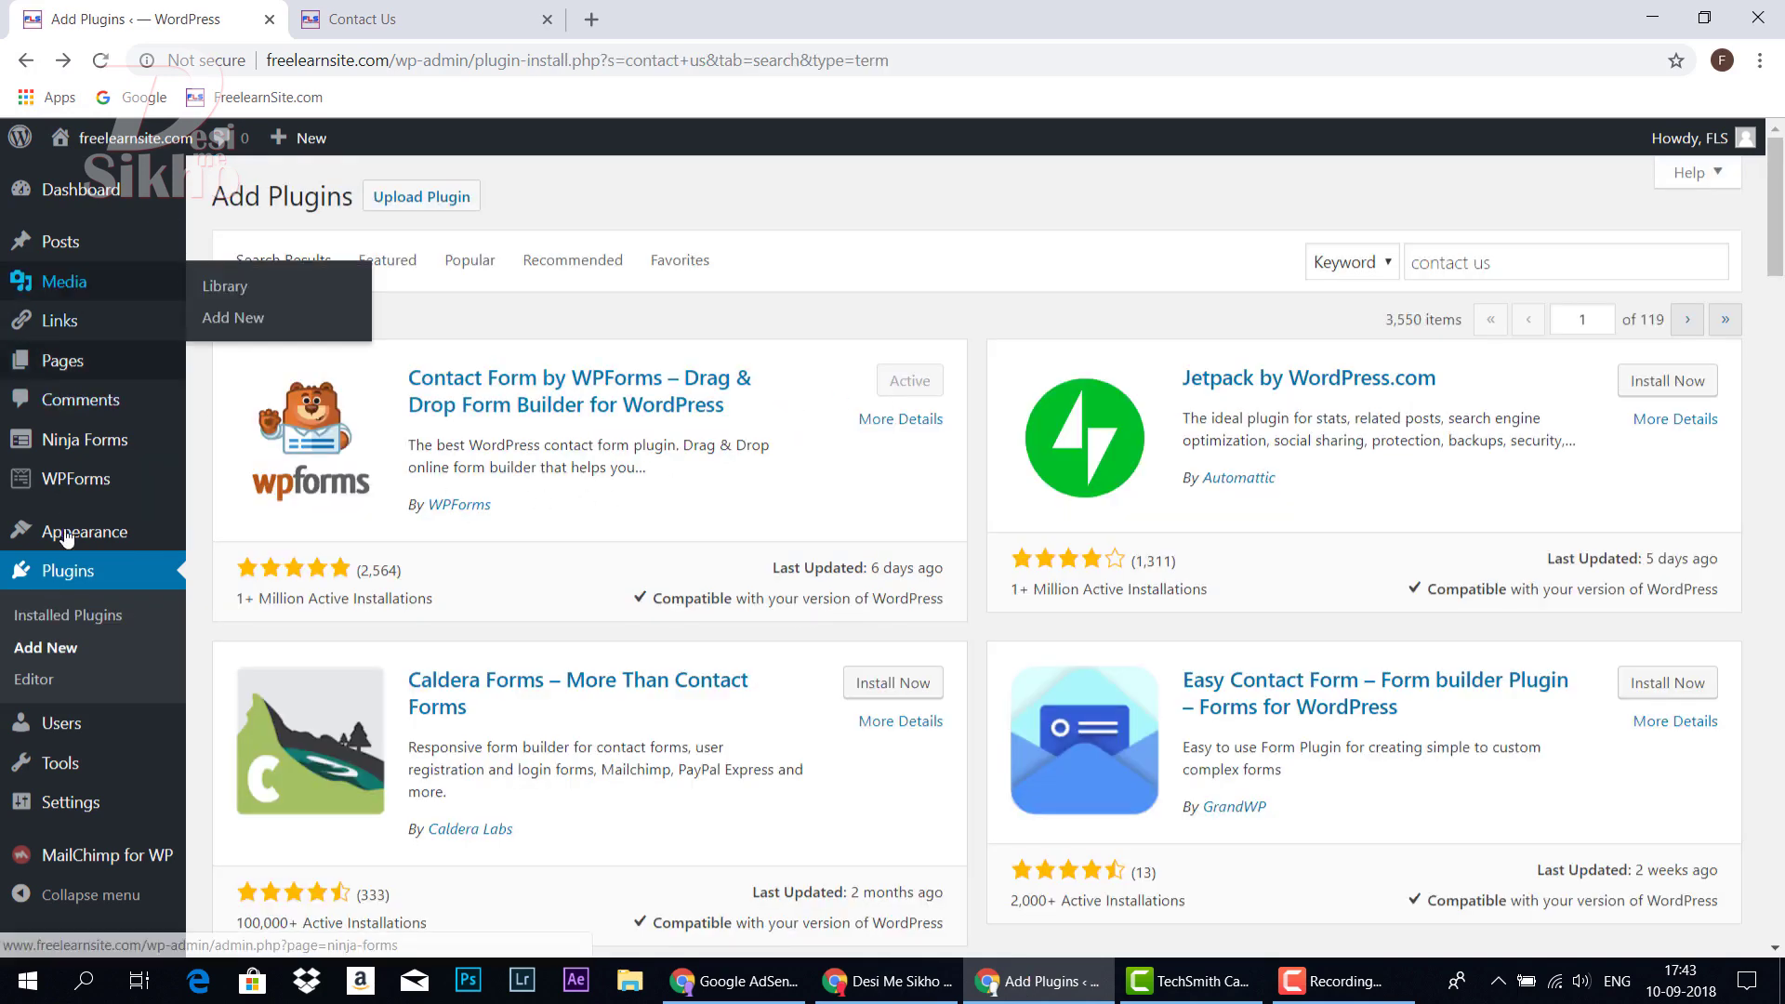
# Open the WPForms All Forms list, then view the live Contact Us page and its form
pyautogui.moveTo(132, 501)
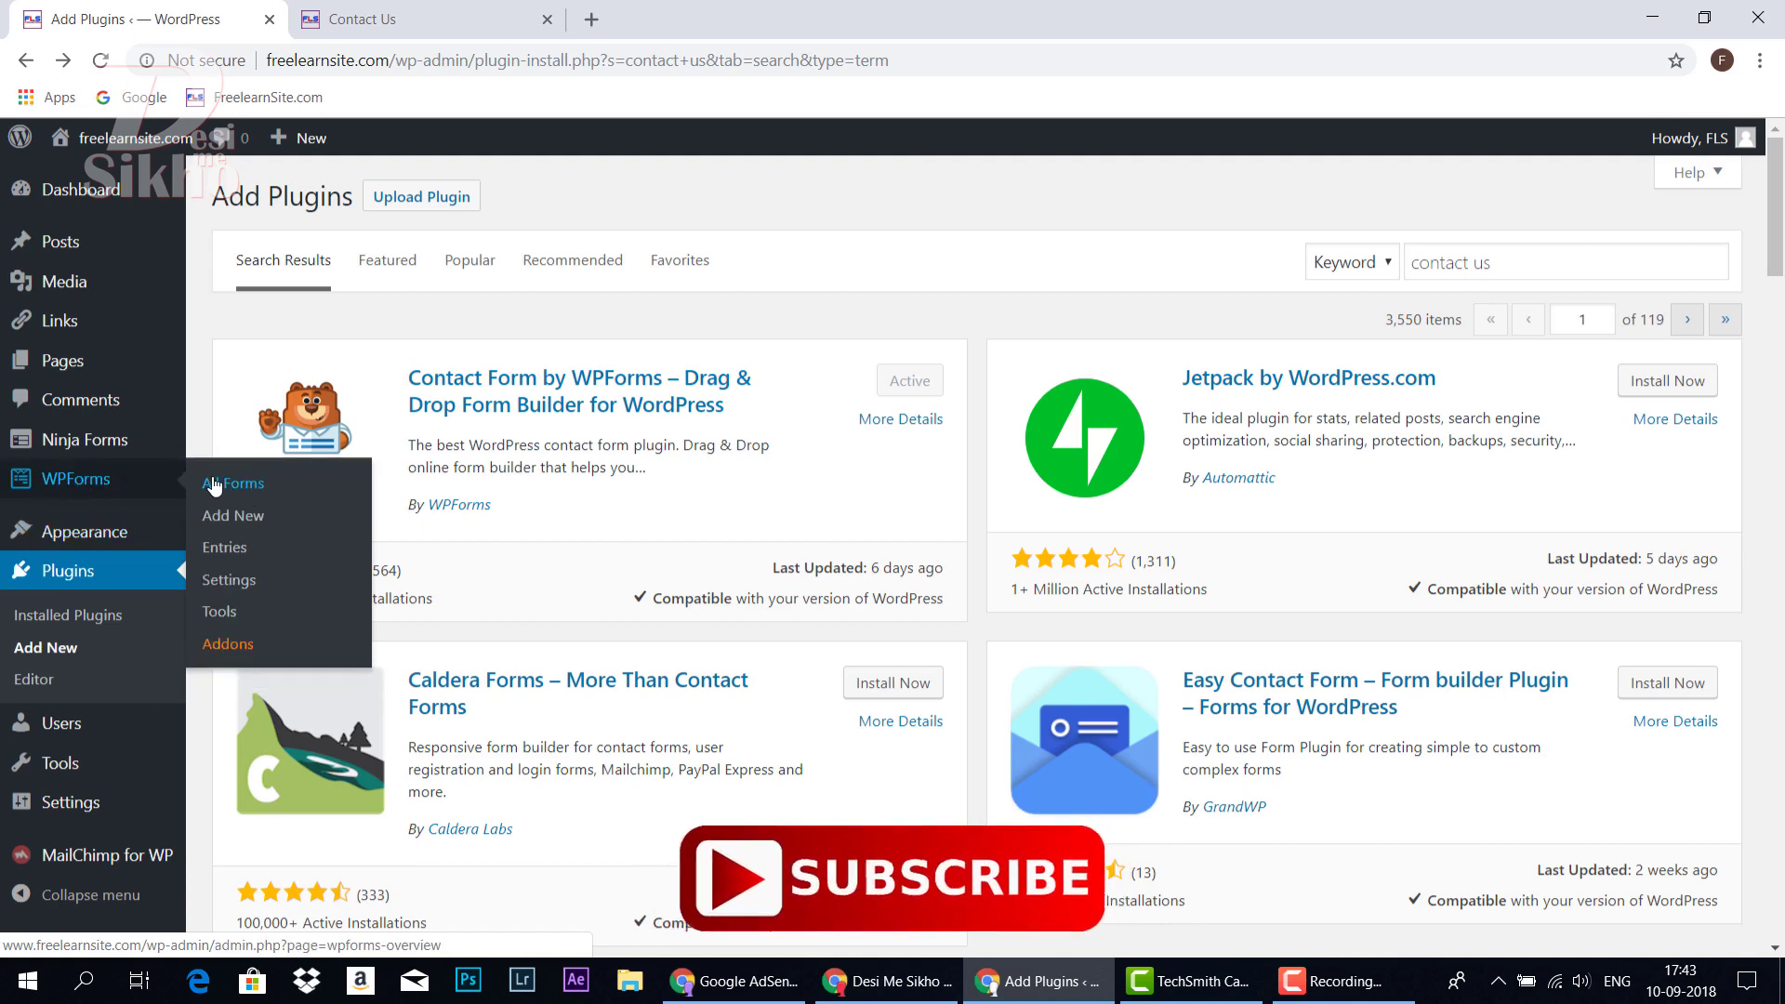
pyautogui.click(249, 488)
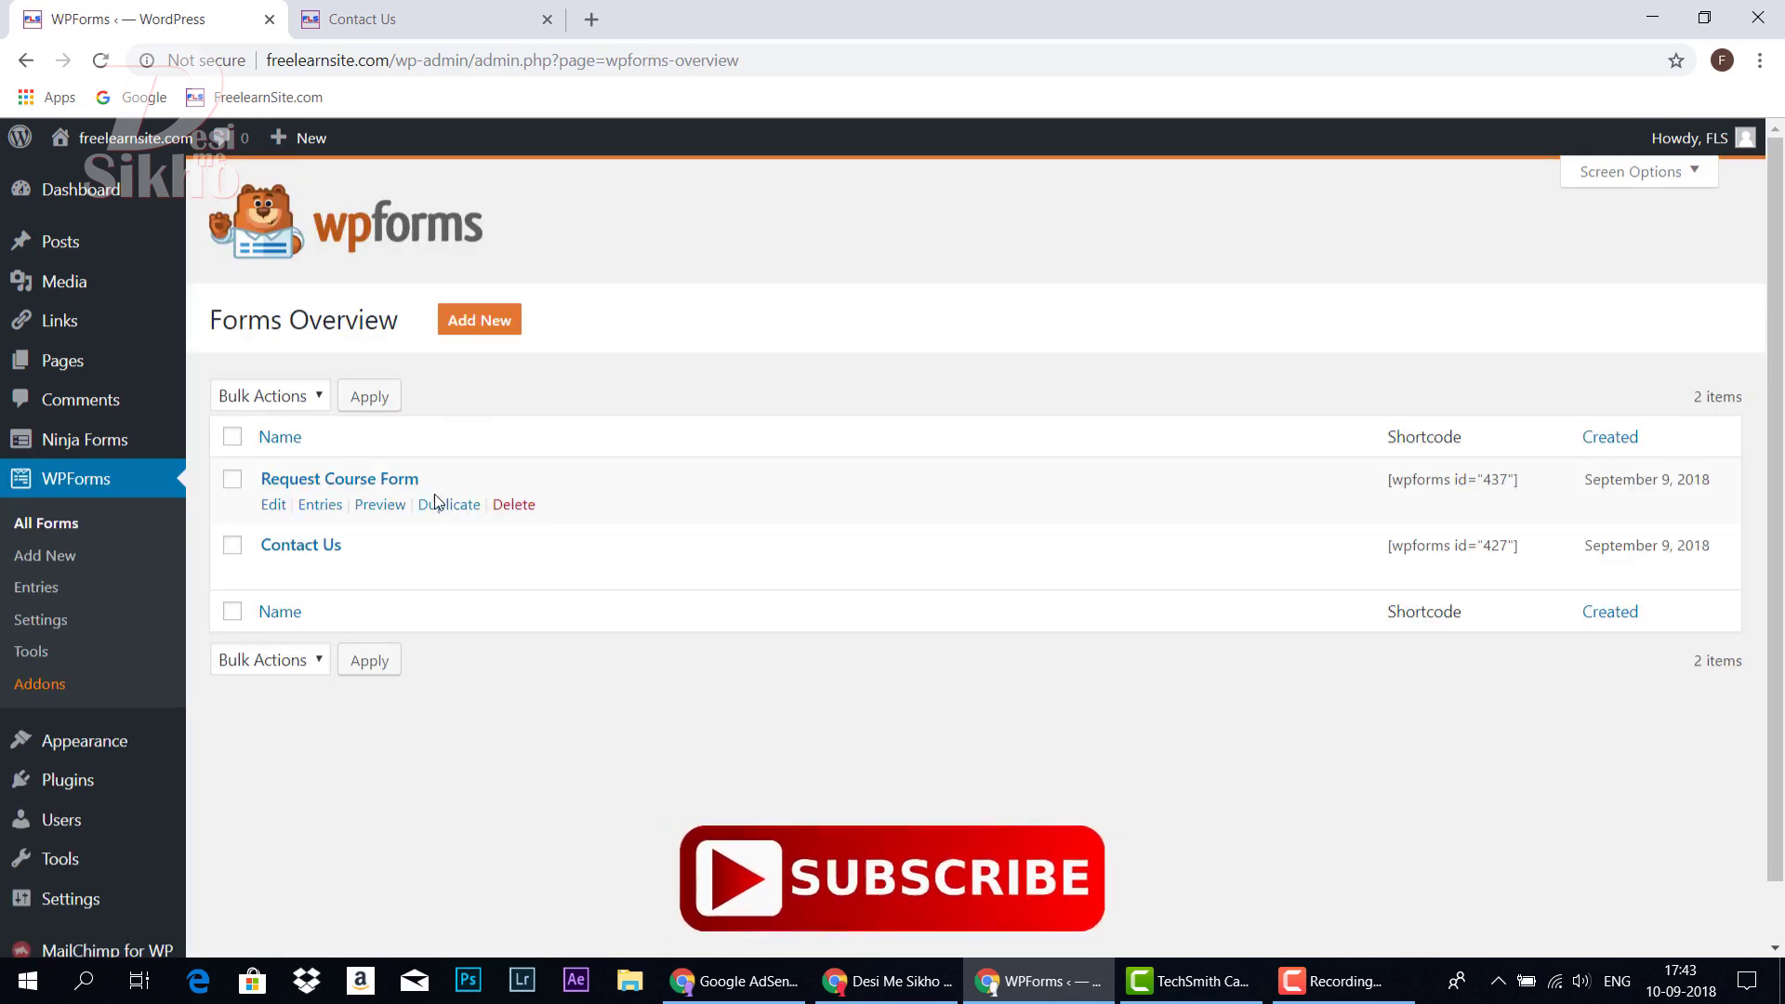
pyautogui.click(456, 19)
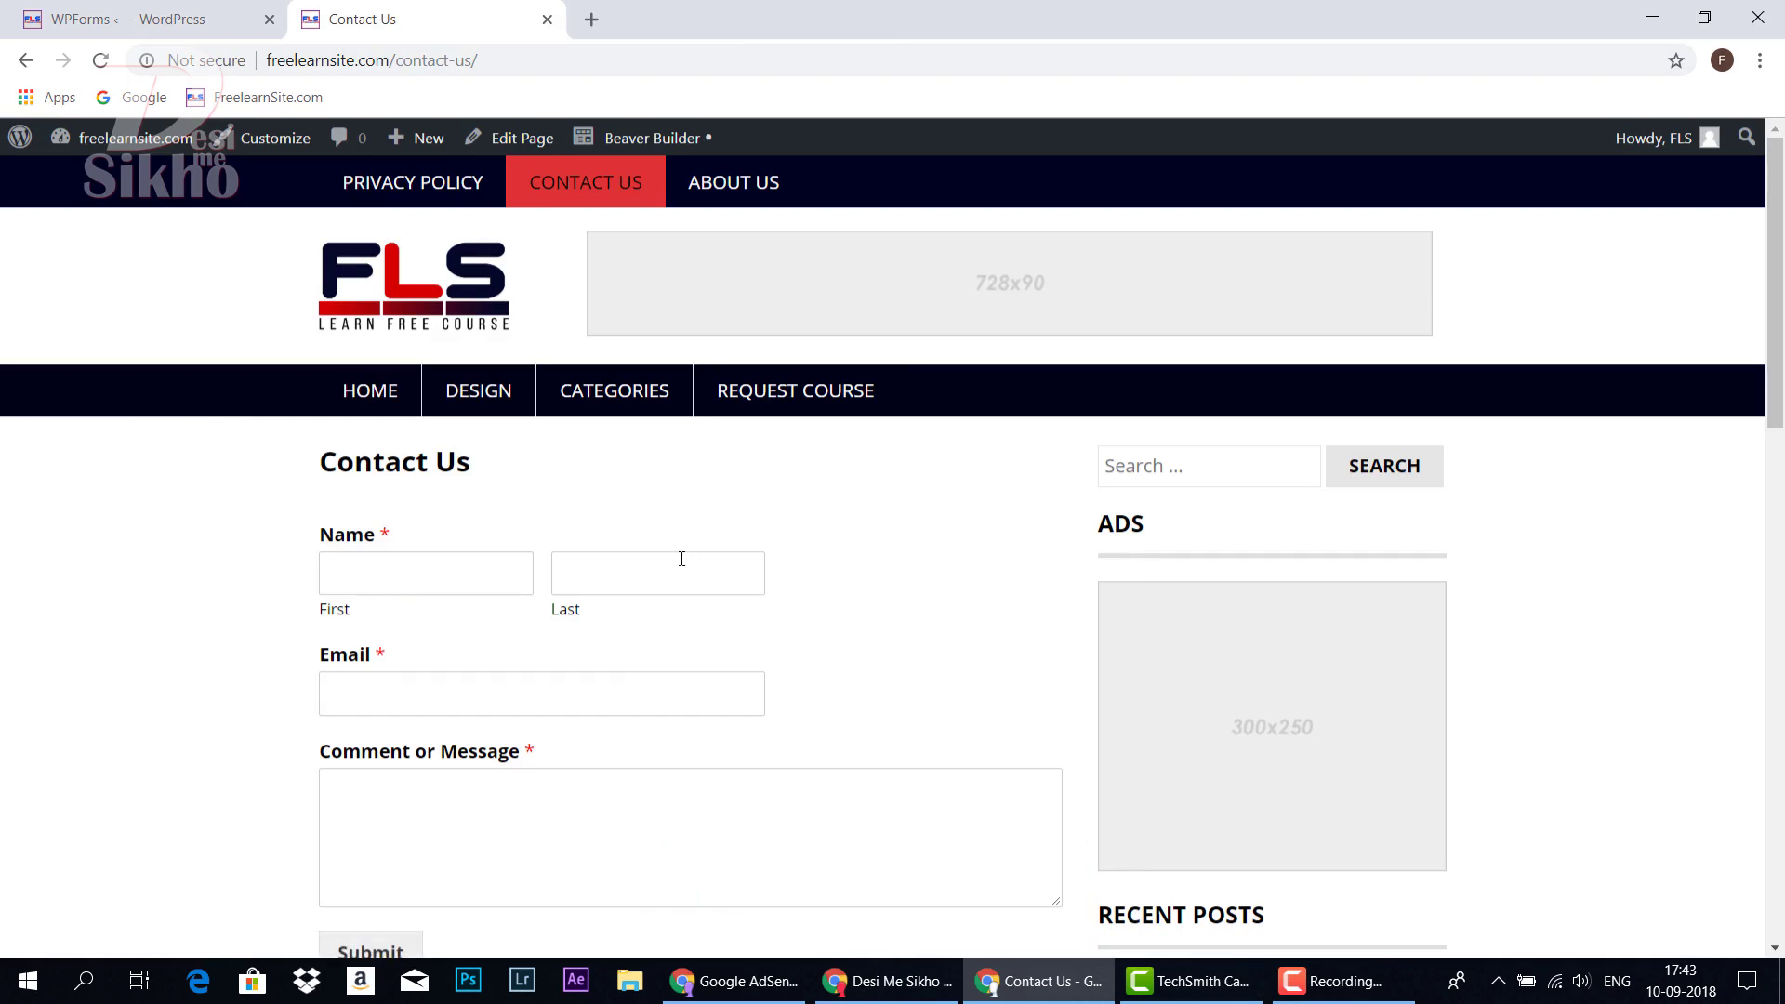
# Browse the live Request Course page and its course form, then return to WPForms Forms Overview
pyautogui.click(789, 391)
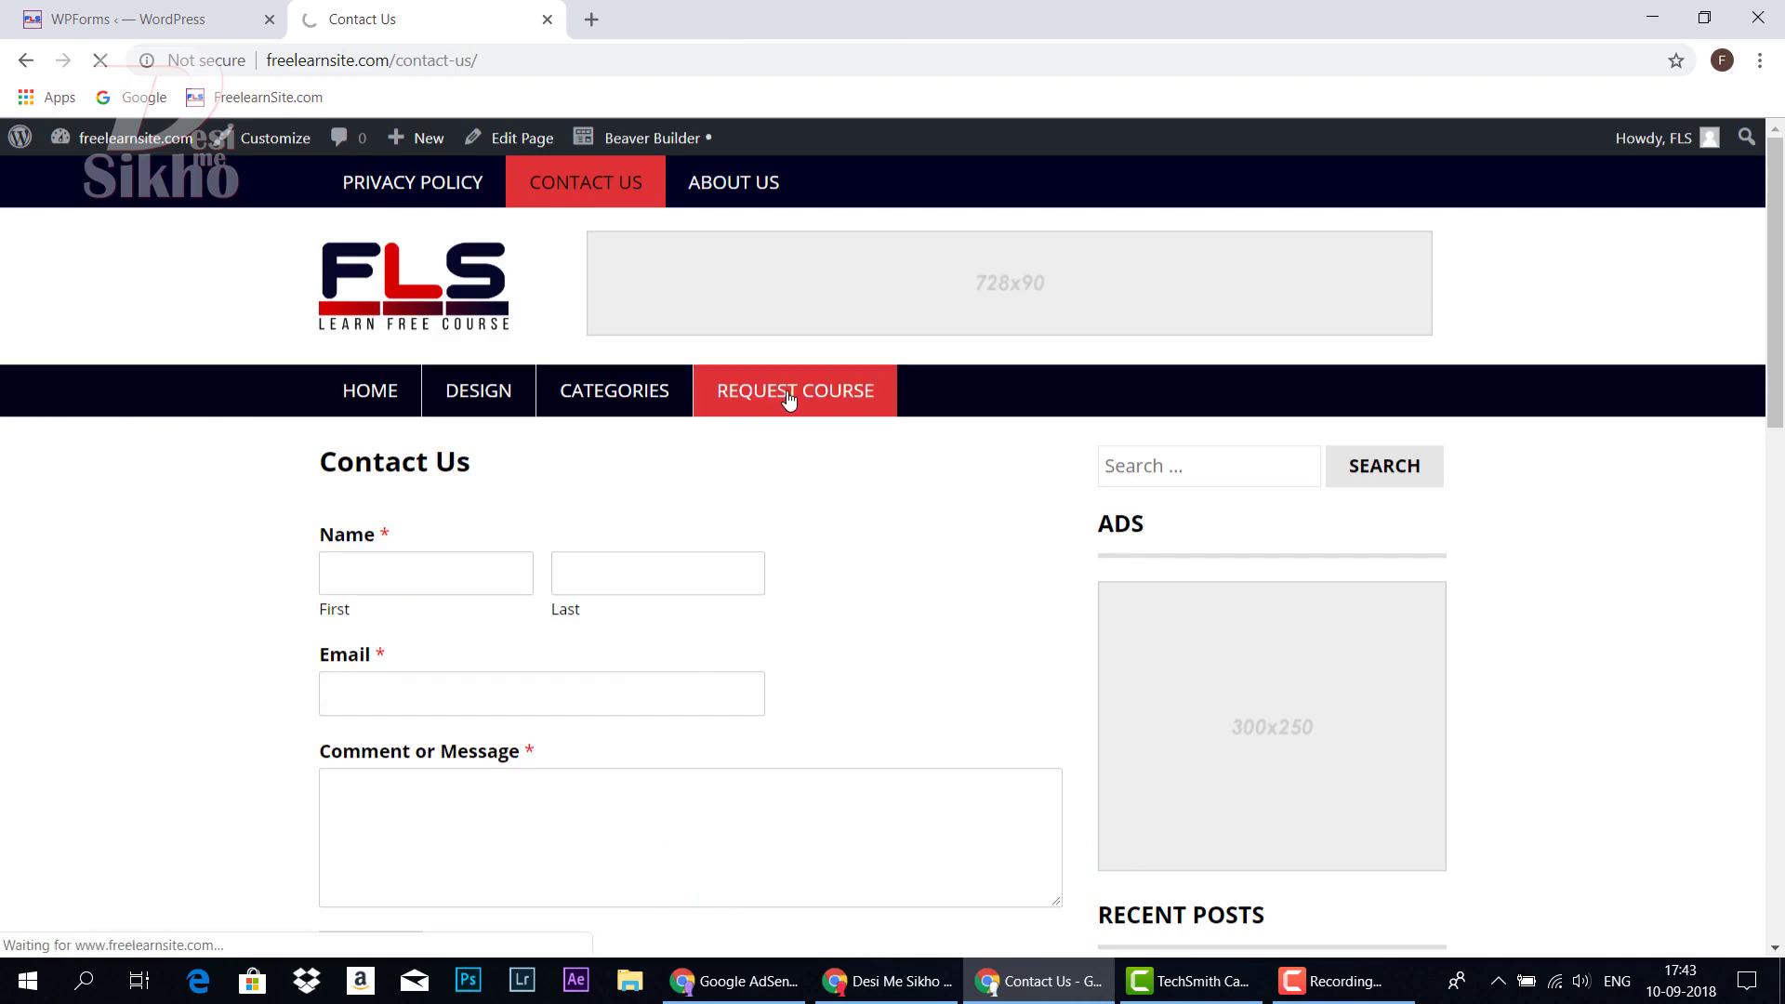
pyautogui.scroll(-2, 789, 390)
pyautogui.moveTo(362, 344); pyautogui.dragTo(821, 553)
pyautogui.scroll(-3, 570, 510)
pyautogui.click(536, 578)
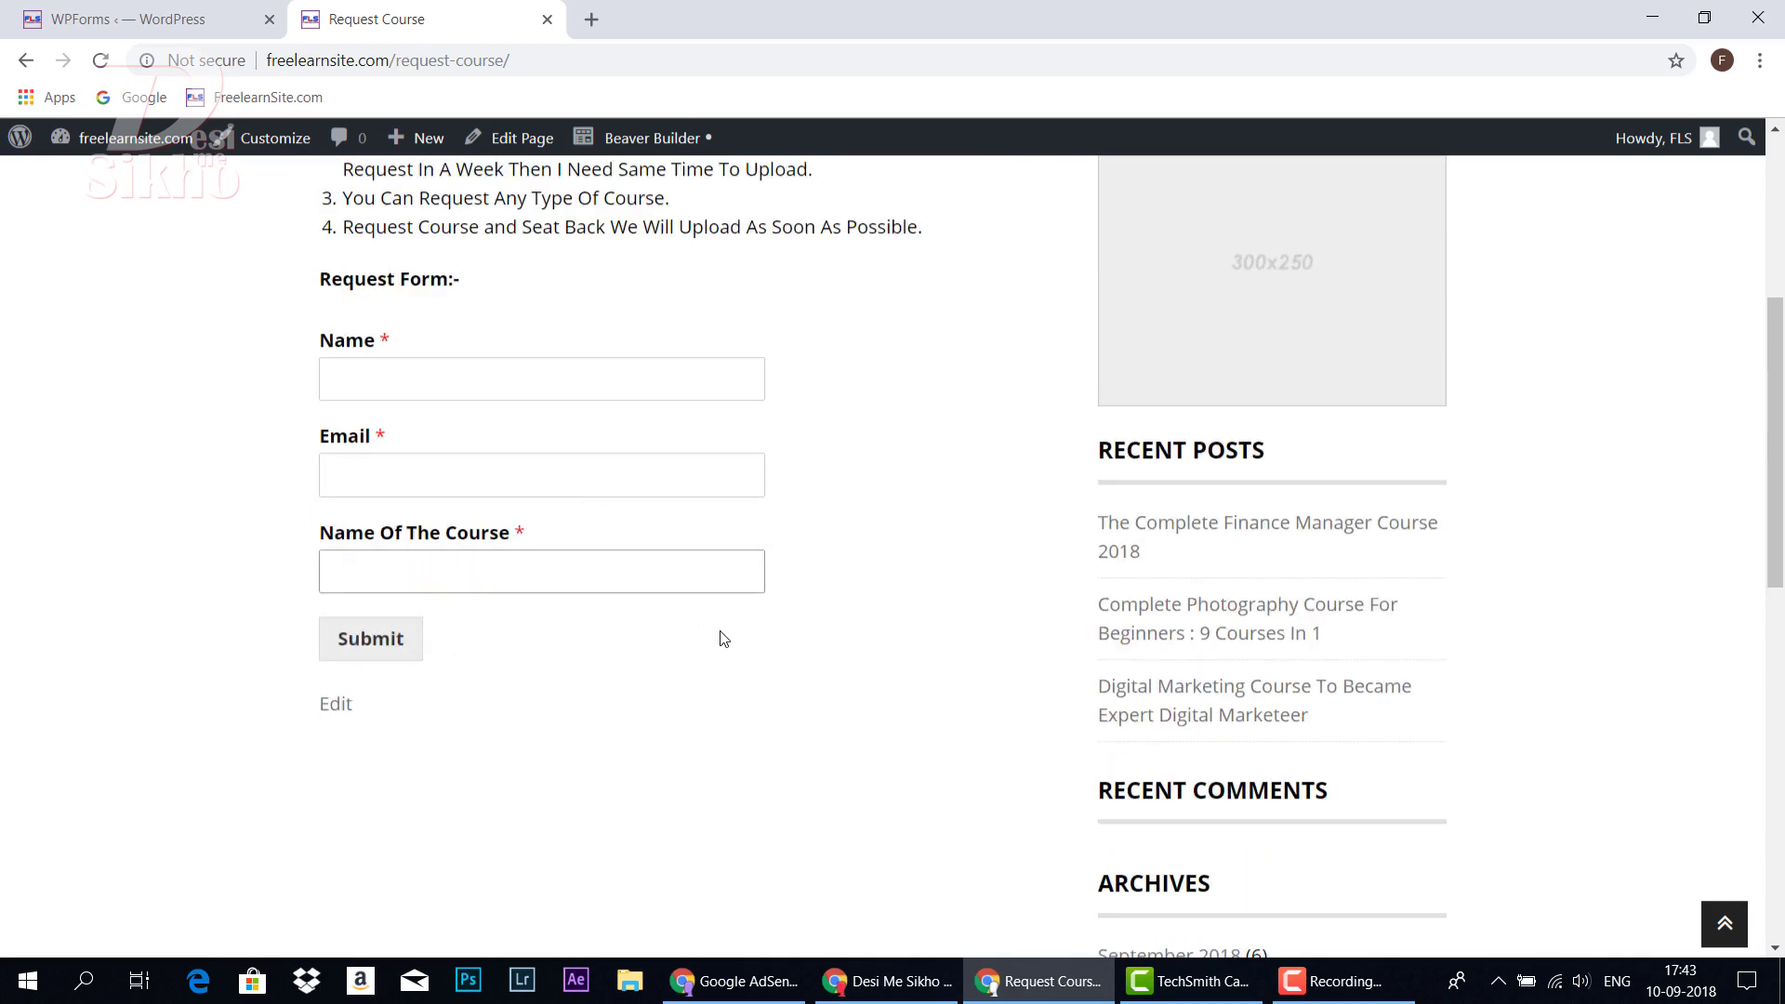
pyautogui.scroll(3, 735, 595)
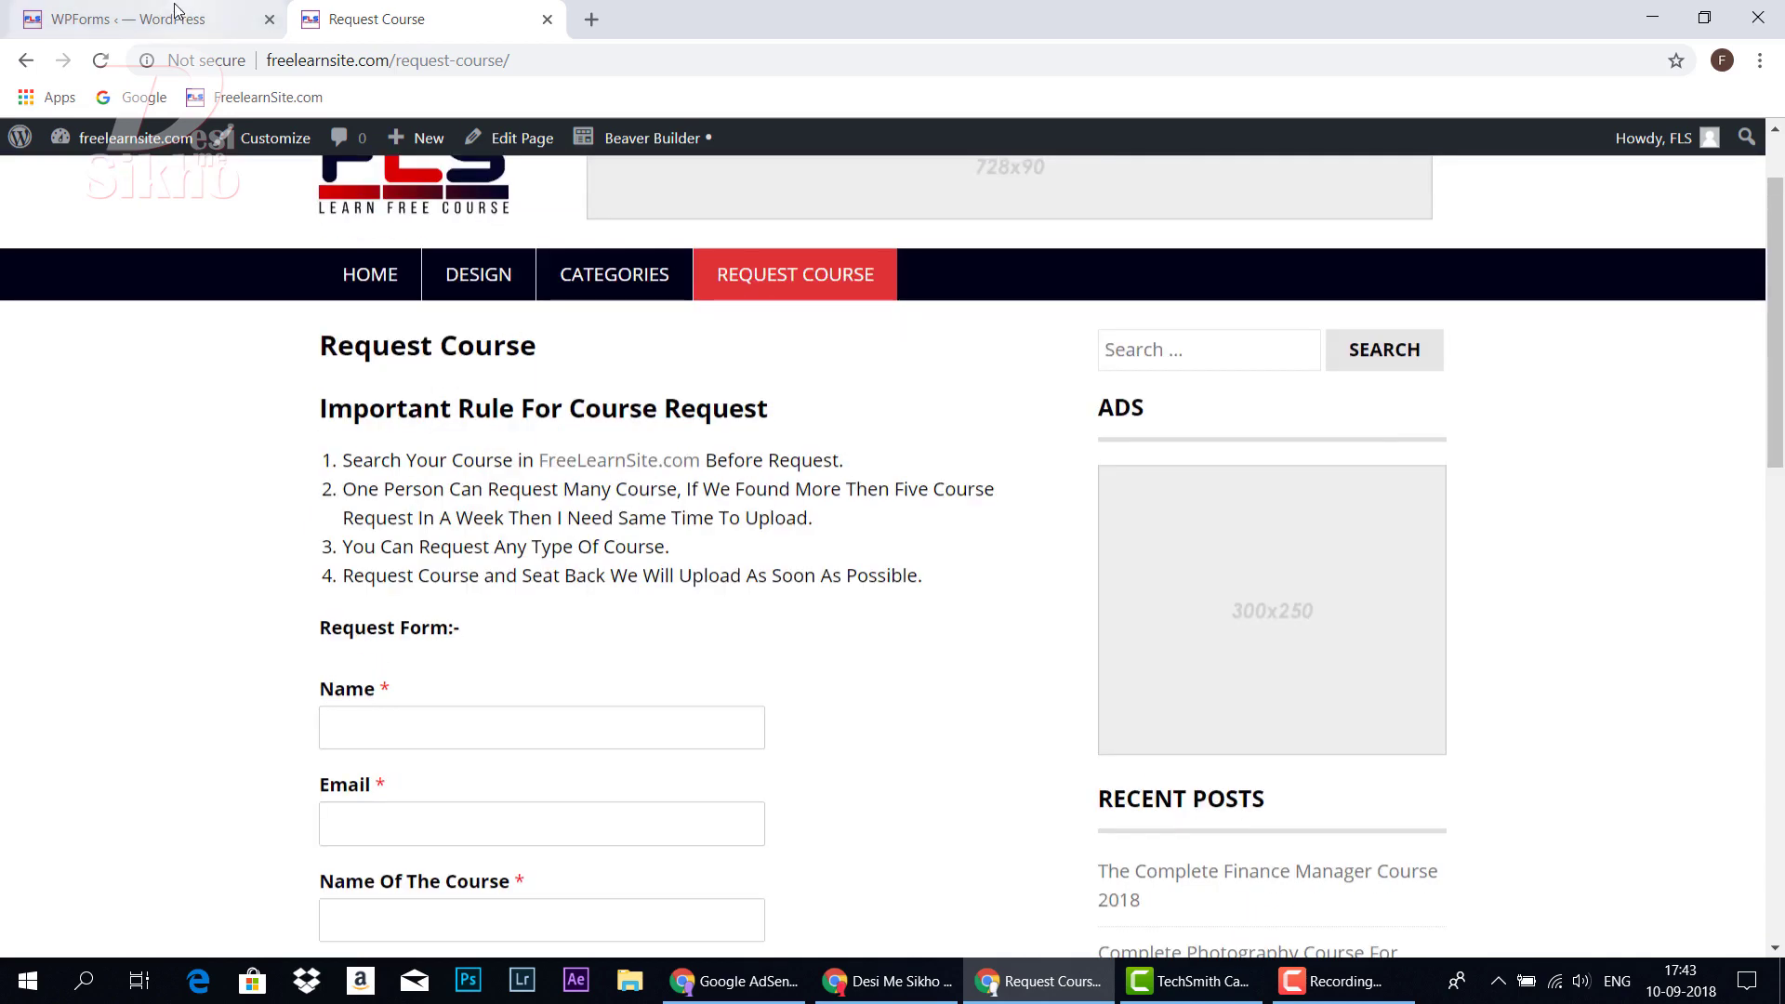
pyautogui.click(139, 19)
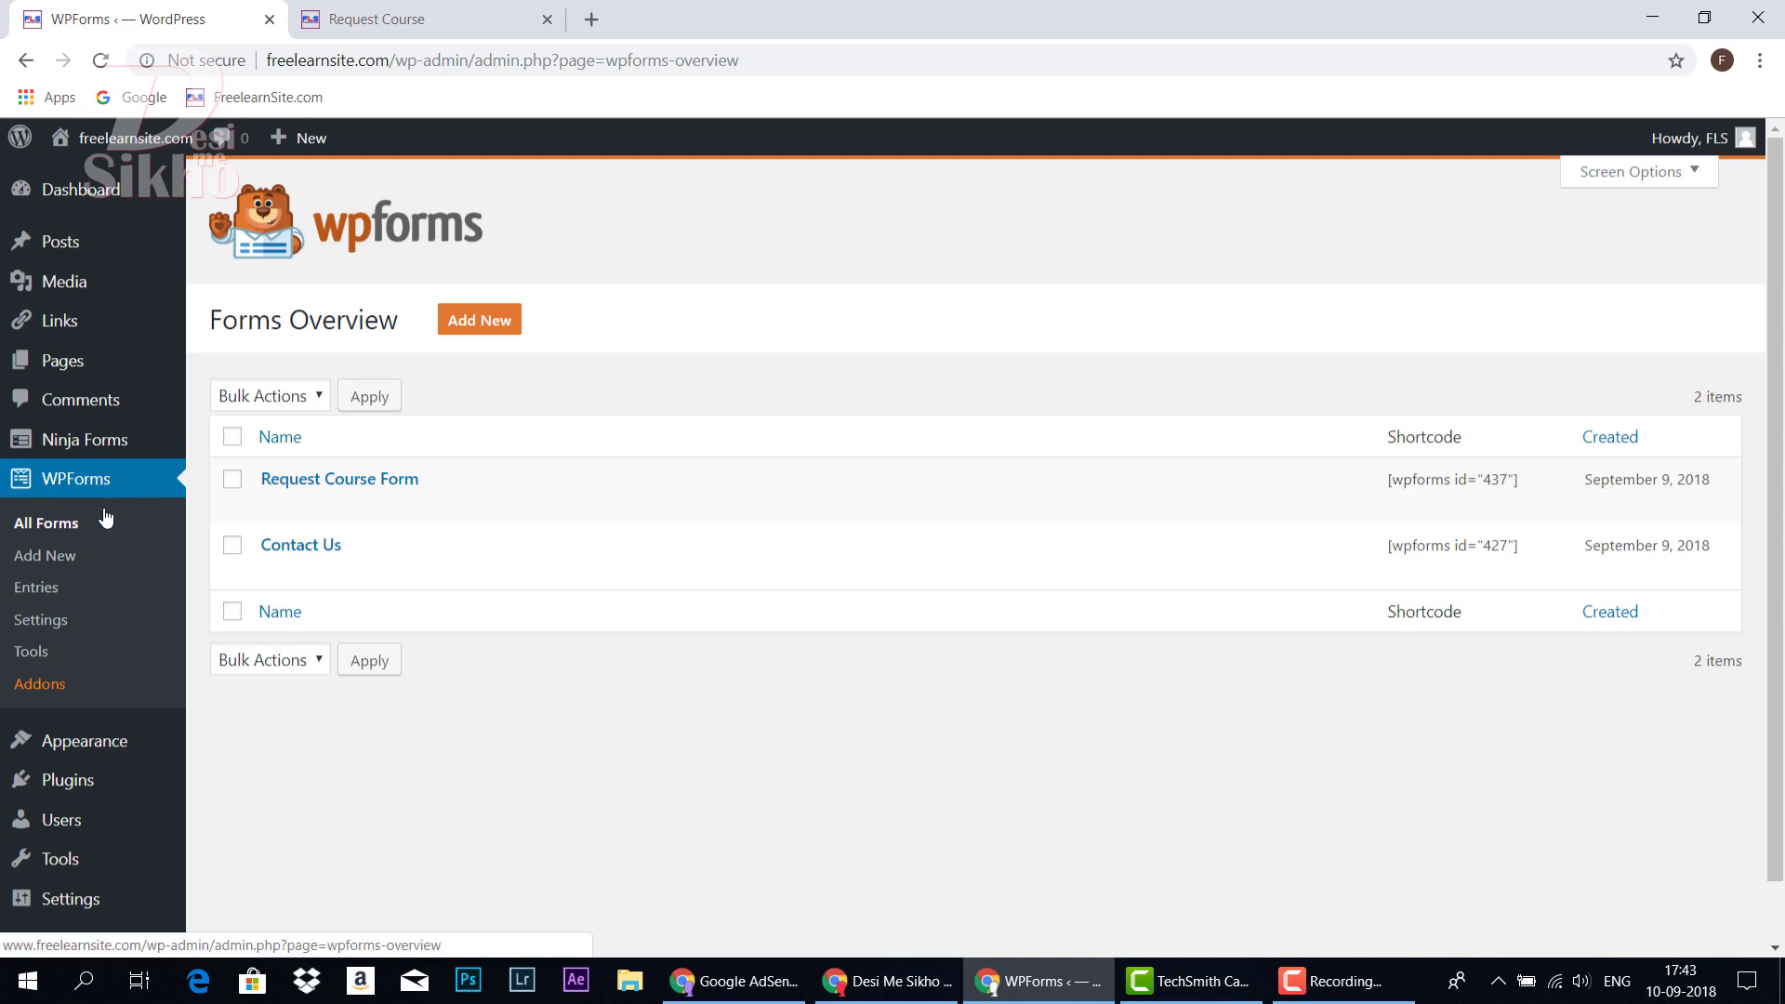
# Start a new WPForms form and name it 'Contact'
pyautogui.click(494, 331)
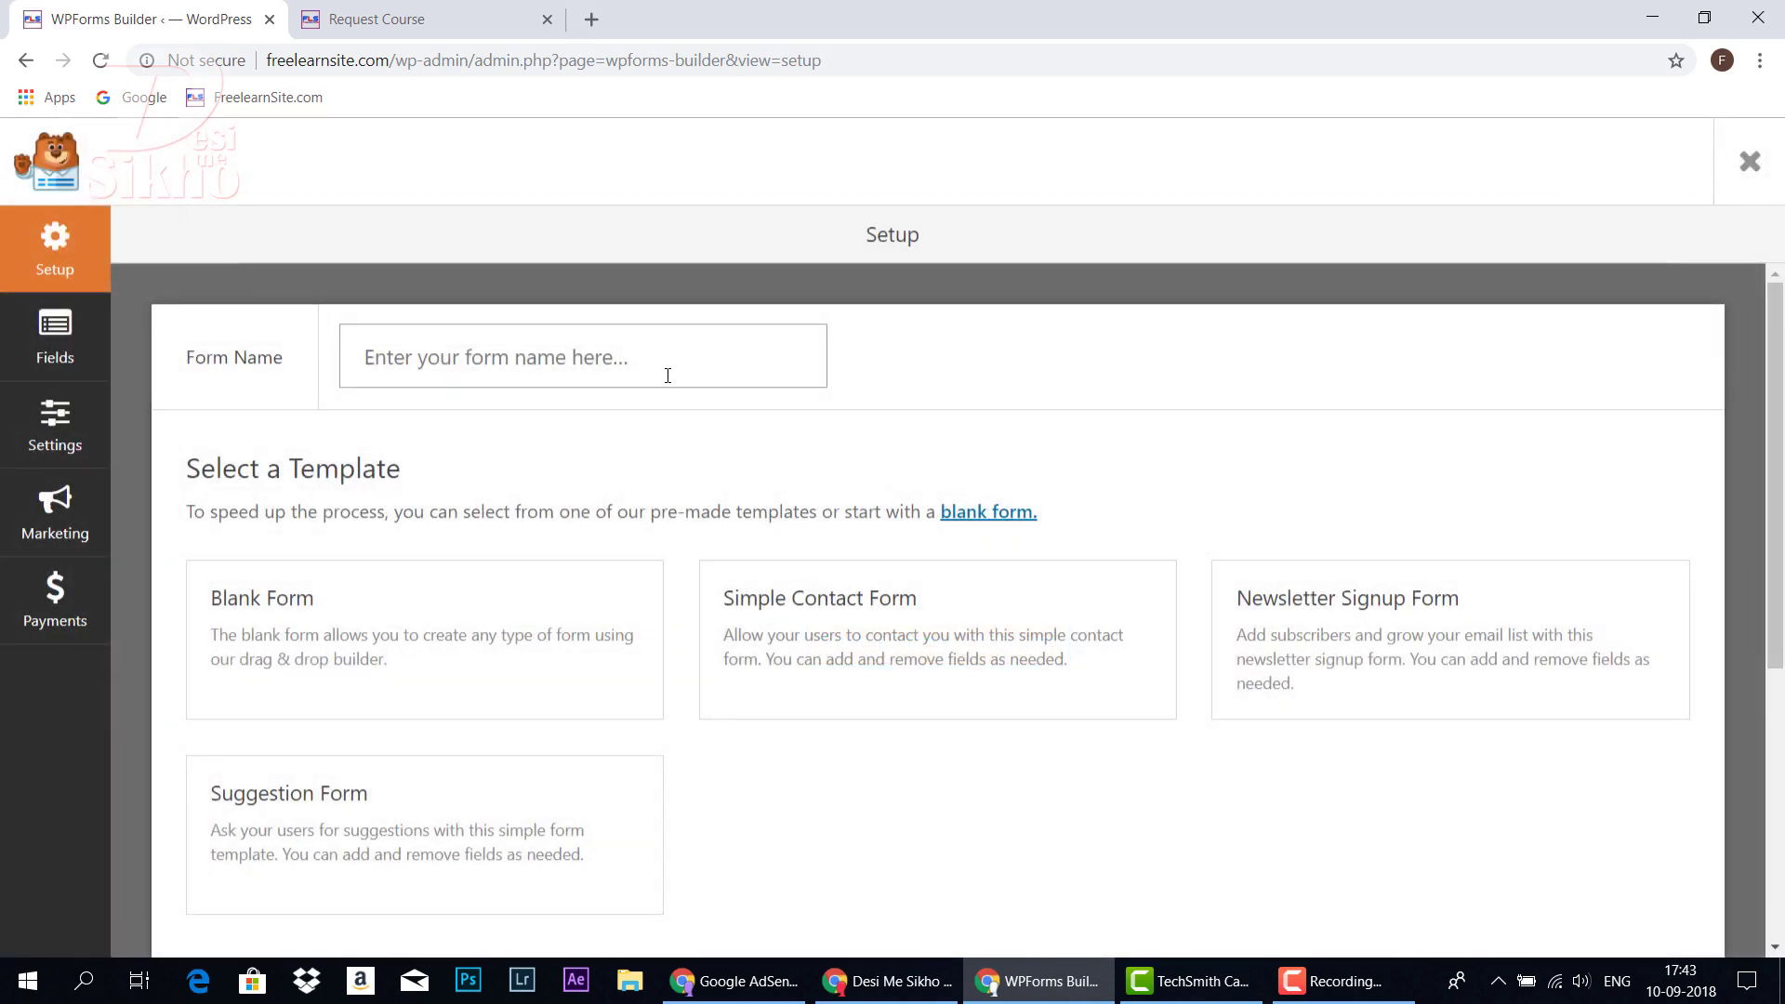
pyautogui.write('Contact')
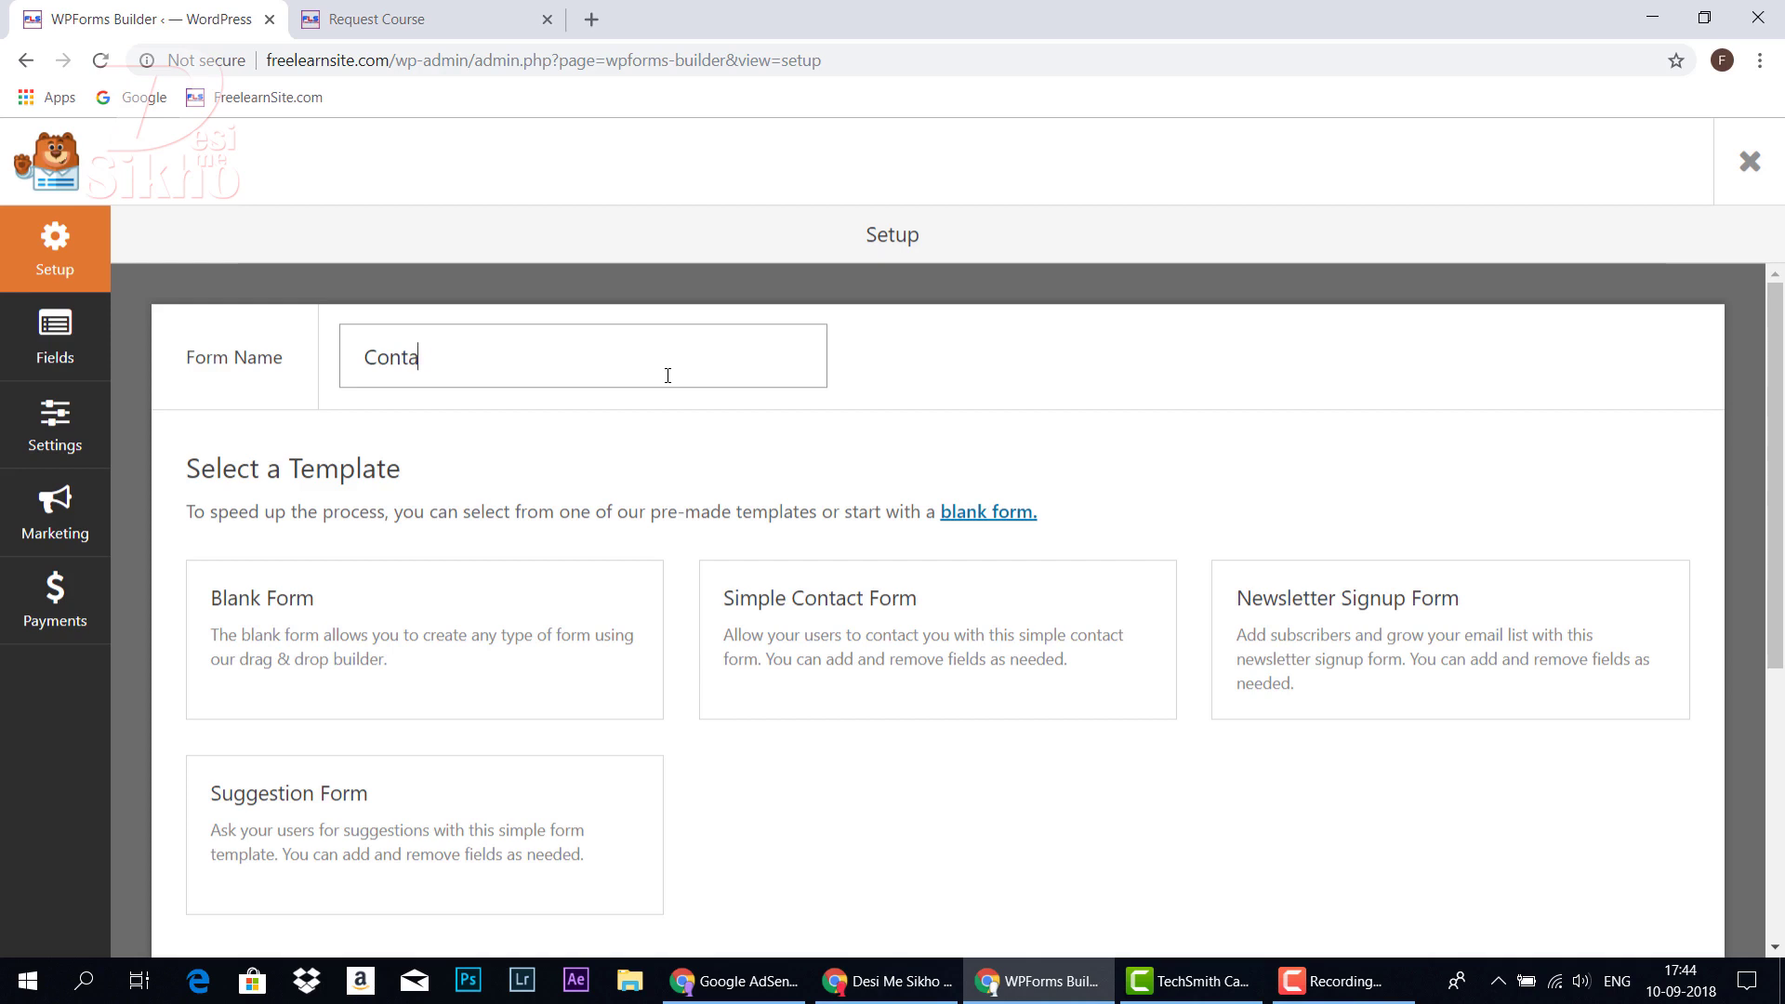
pyautogui.click(456, 19)
pyautogui.scroll(2, 612, 233)
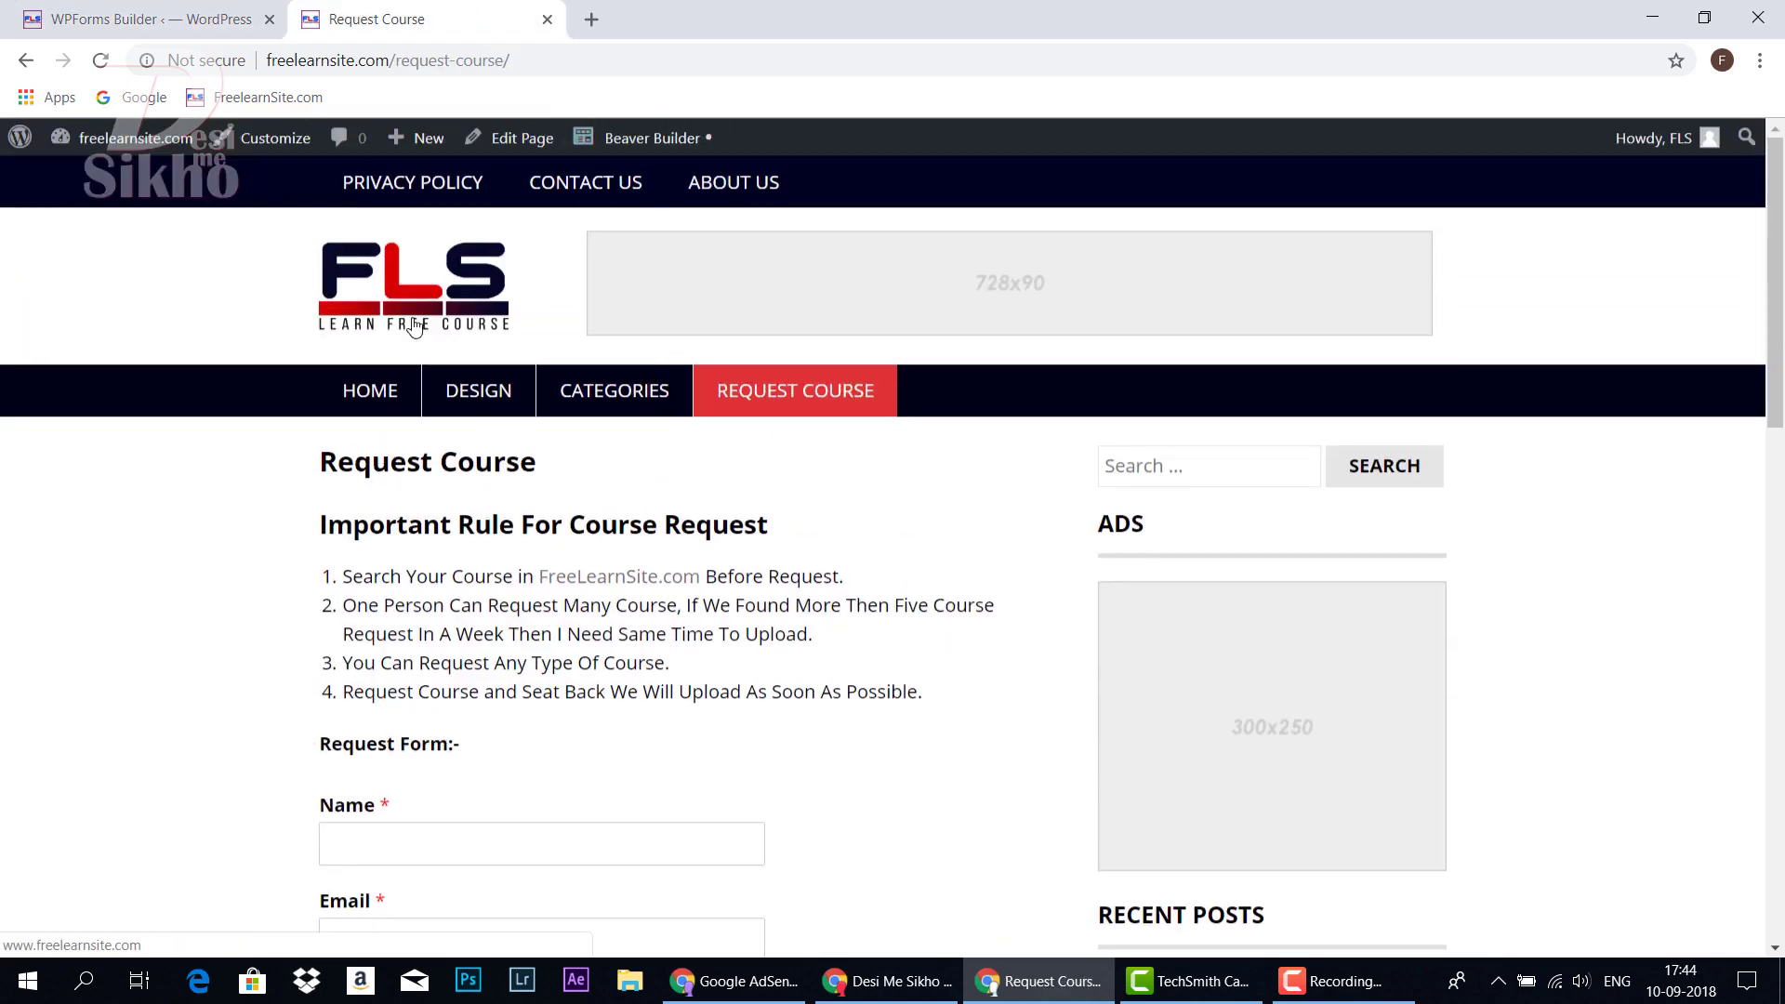
pyautogui.click(373, 395)
pyautogui.click(155, 21)
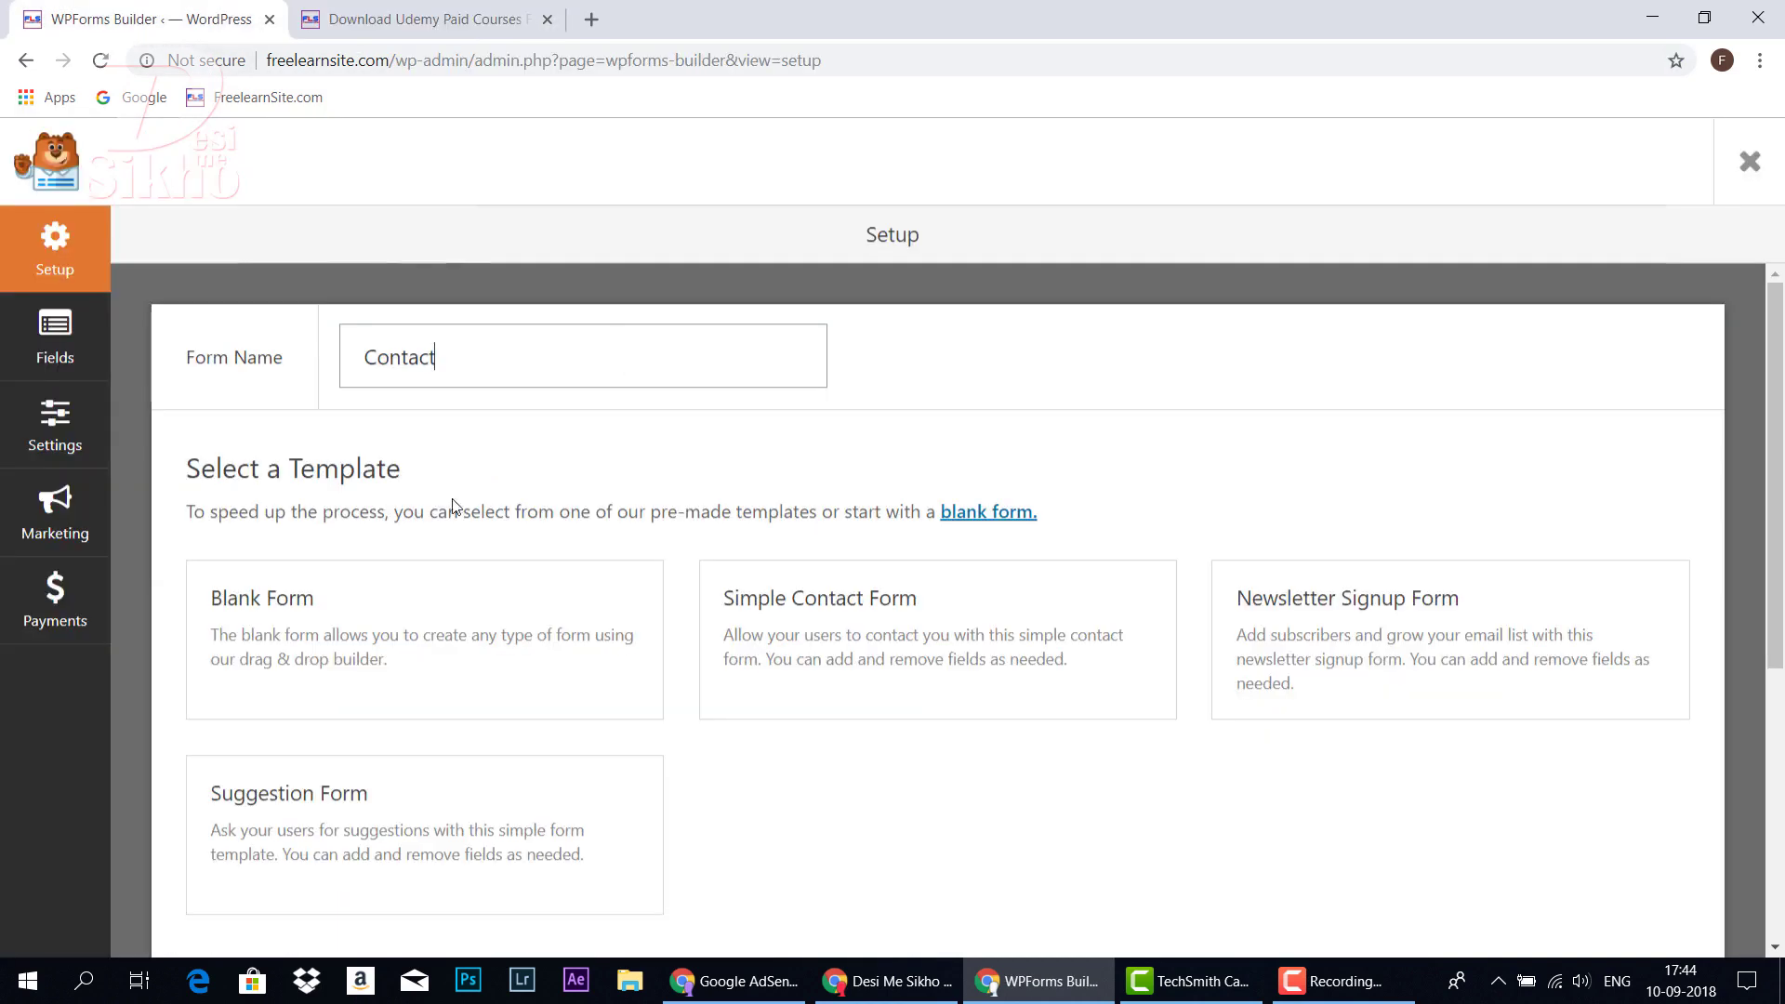
pyautogui.click(467, 353)
# Create the form from the Simple Contact Form template and open the Name field's options
pyautogui.moveTo(909, 650)
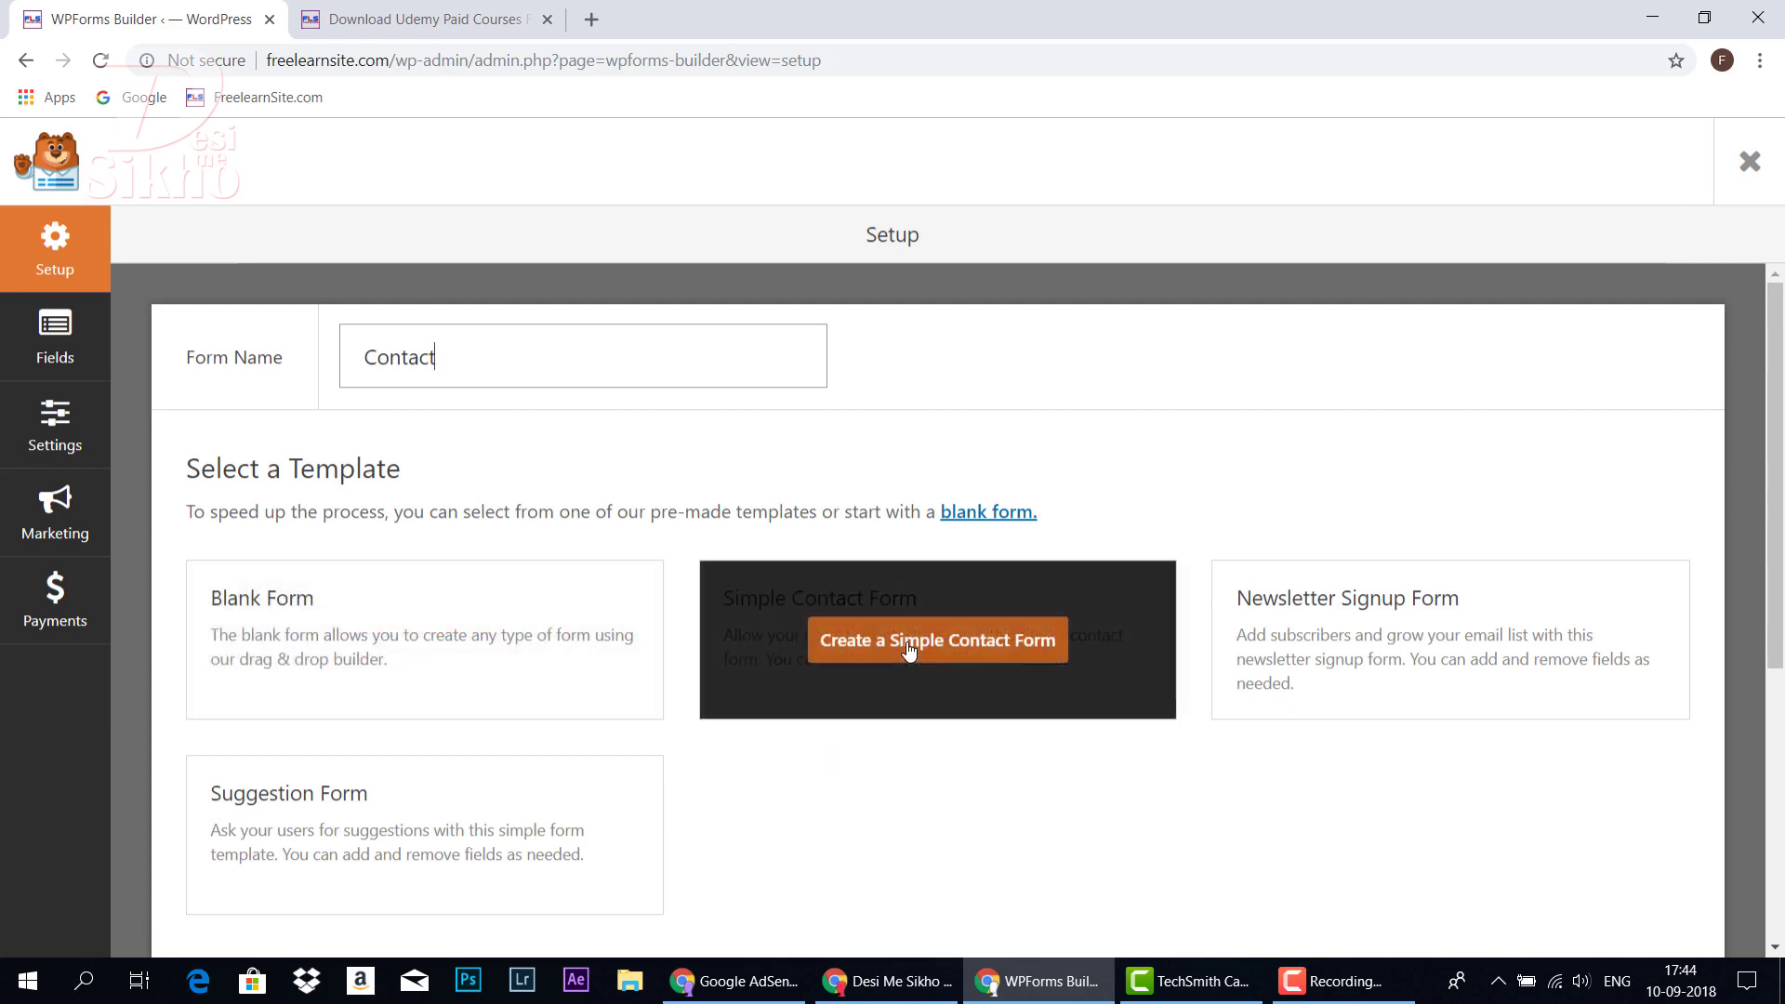
pyautogui.click(909, 650)
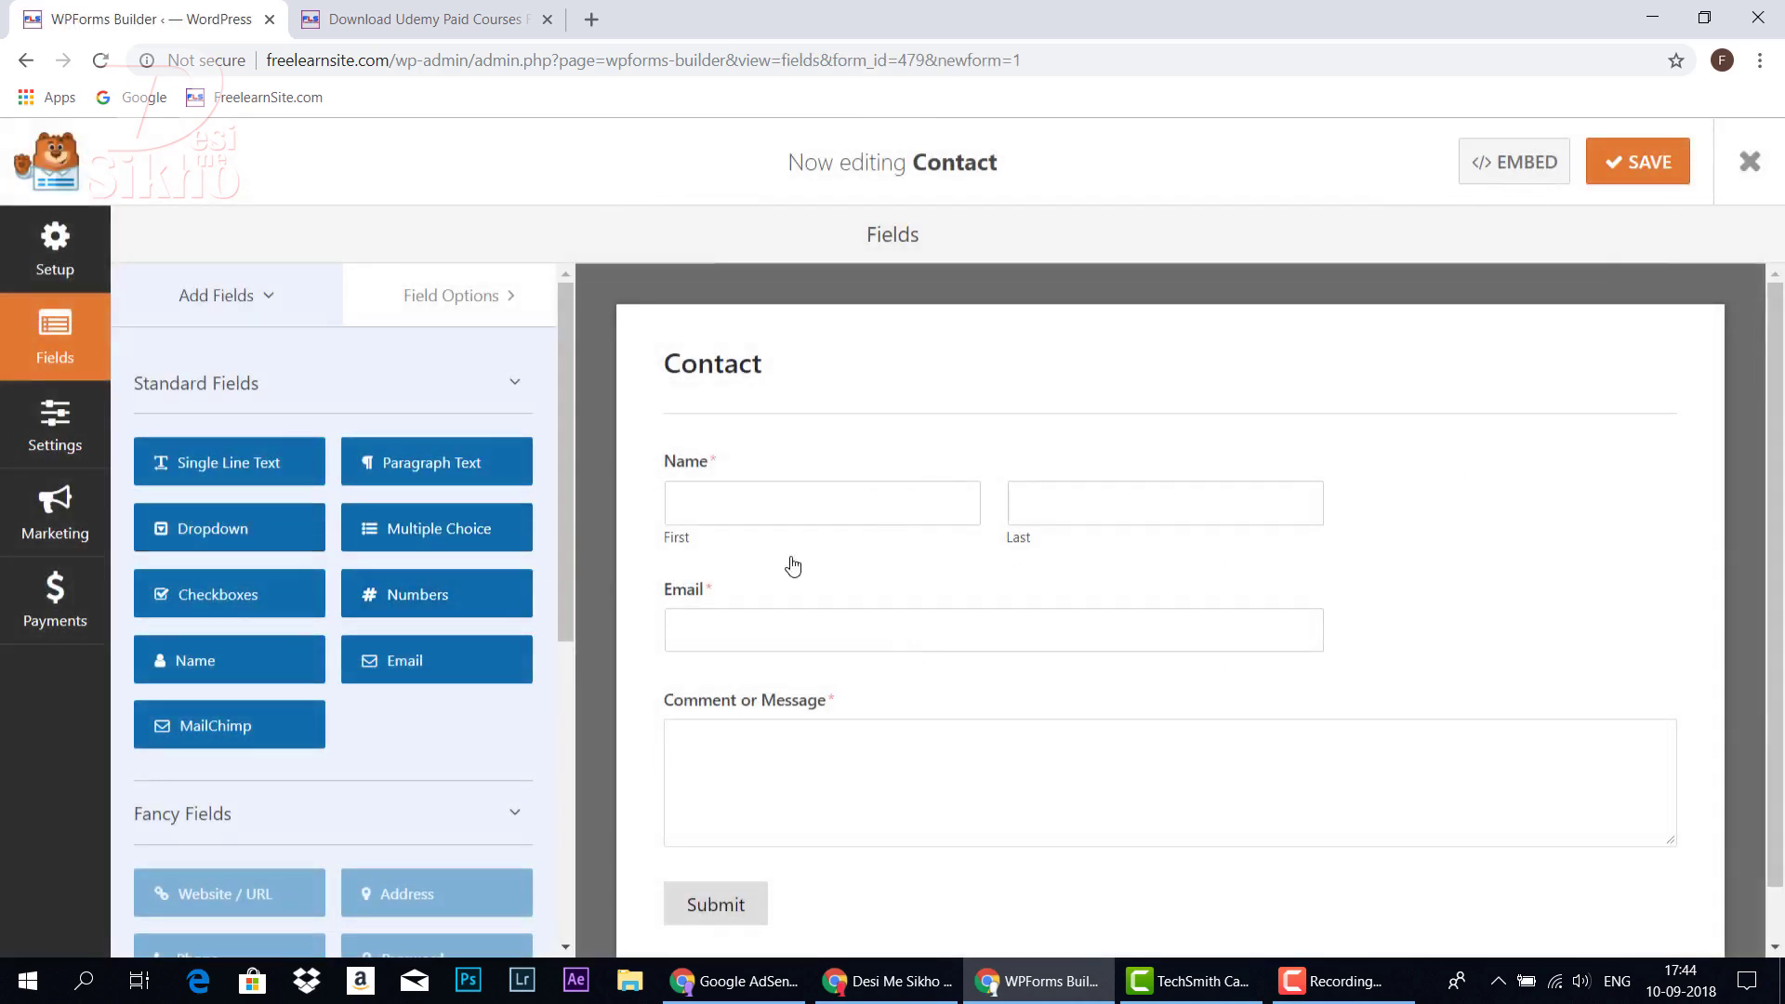
pyautogui.scroll(-1, 882, 580)
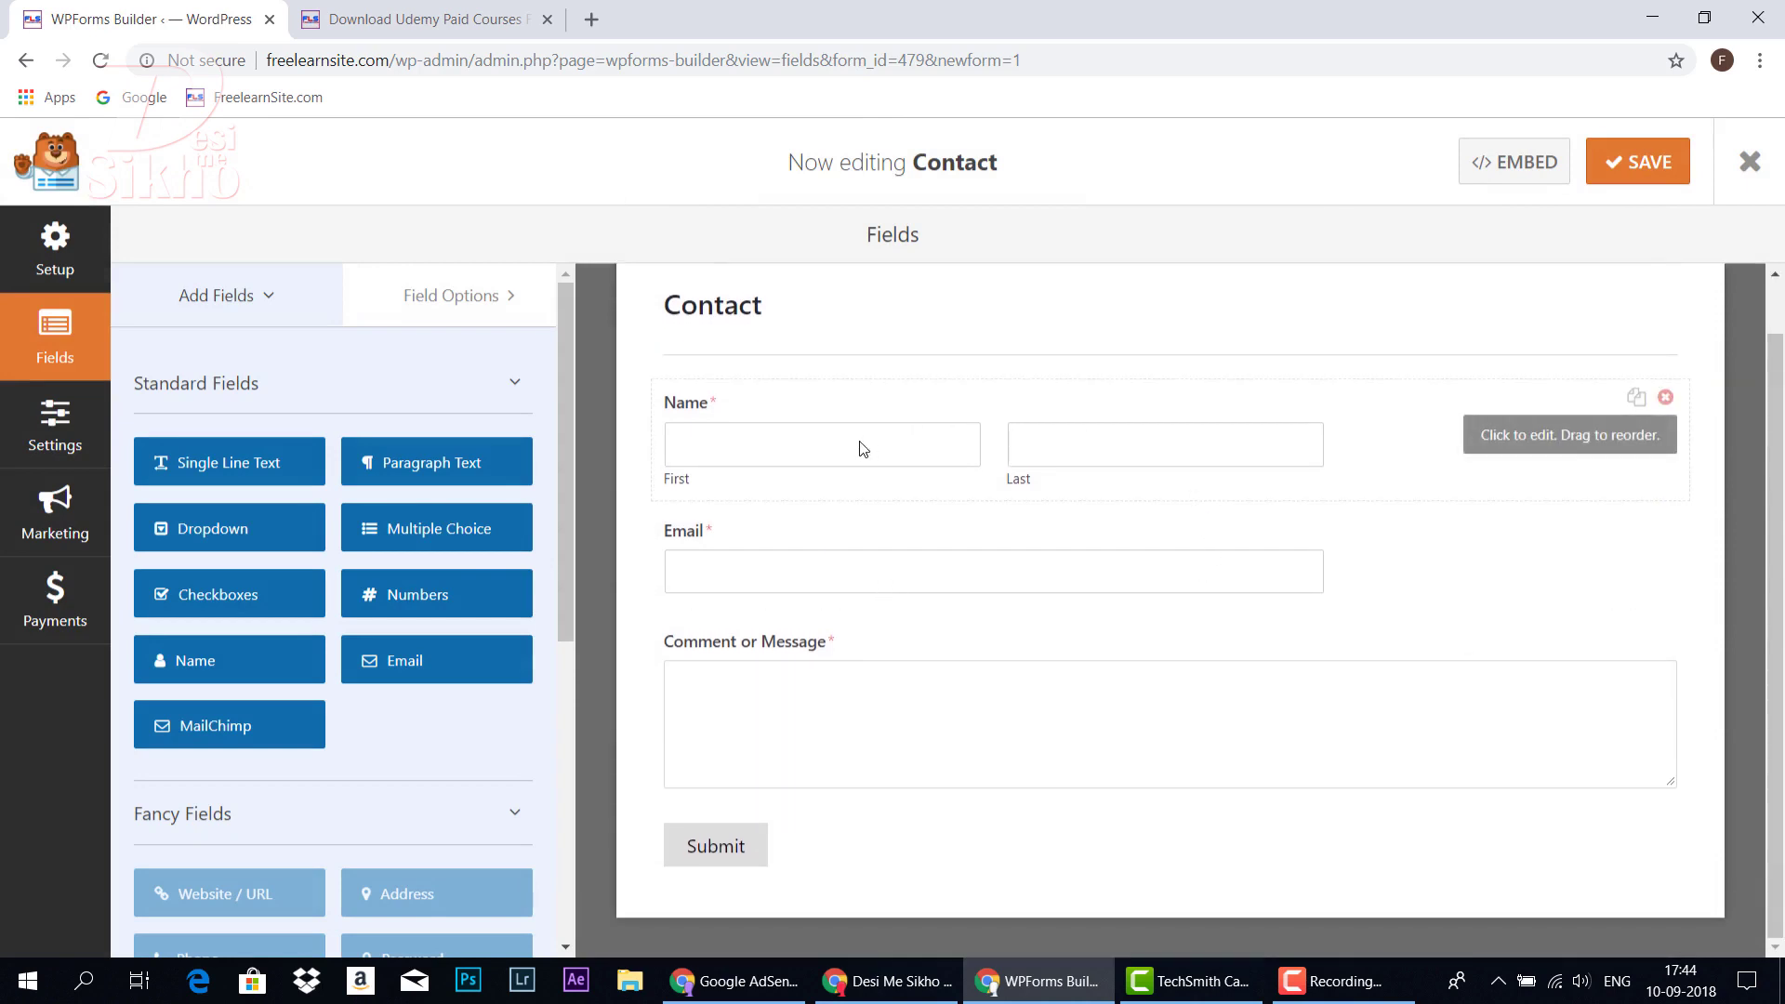
pyautogui.click(898, 454)
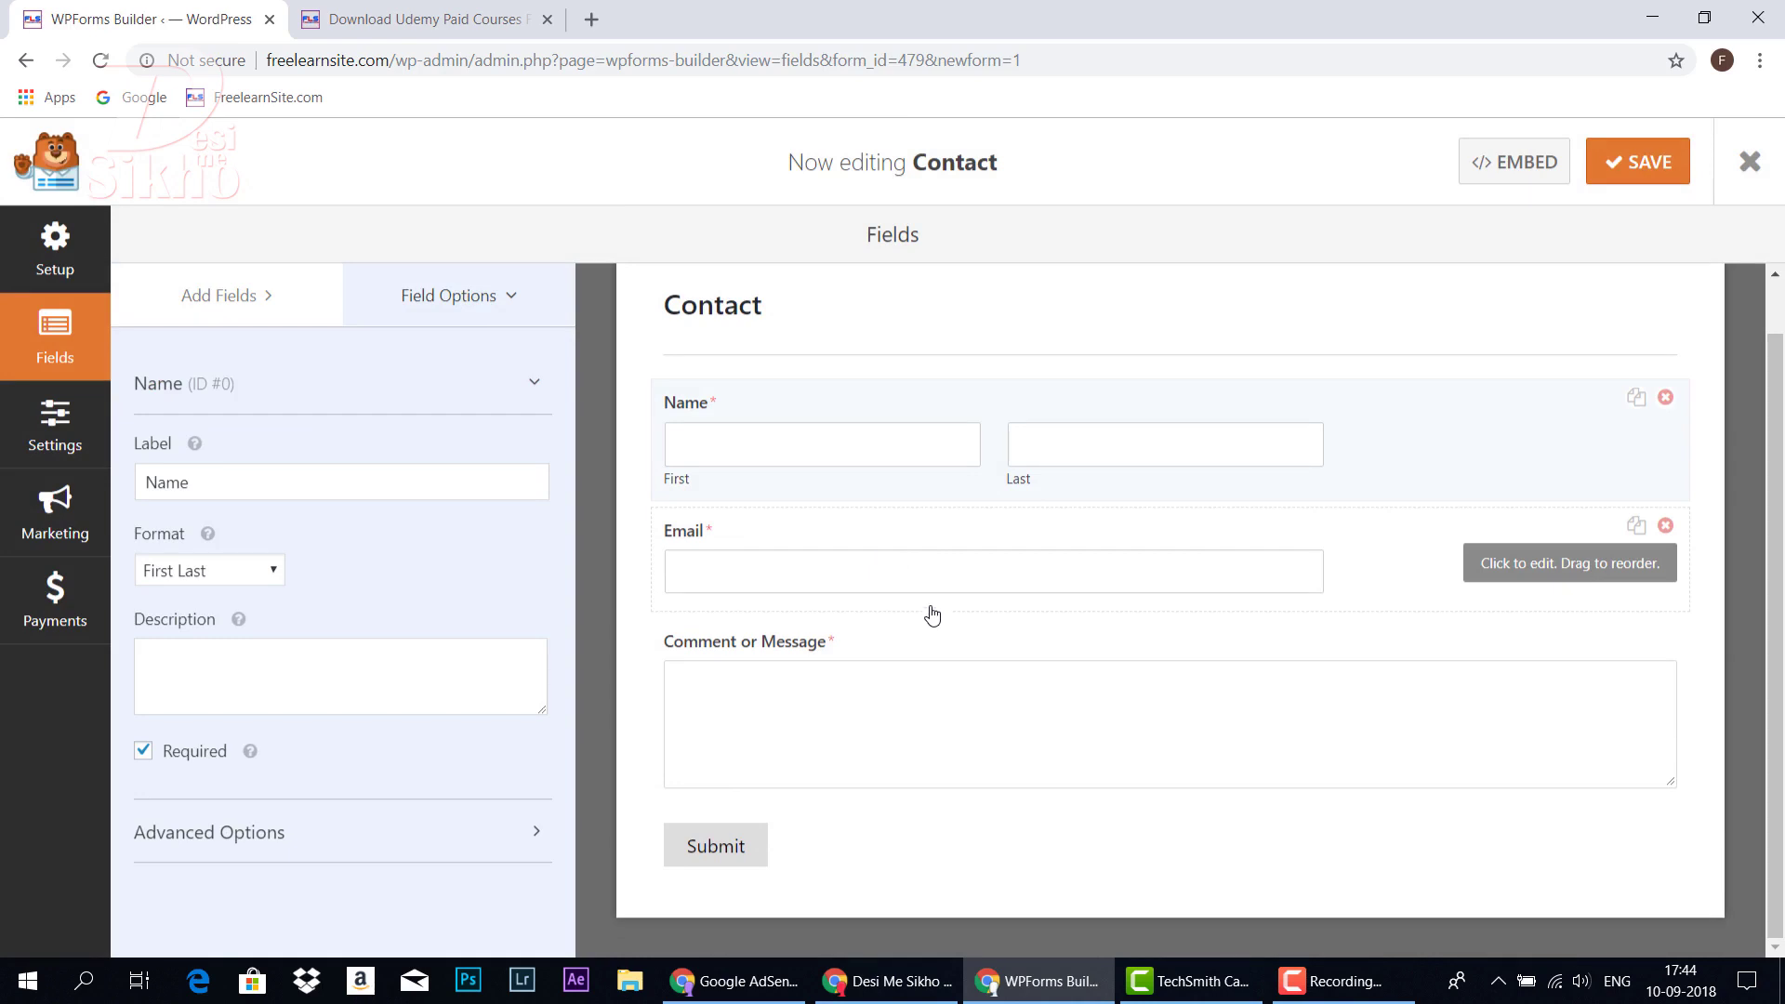
pyautogui.scroll(1, 933, 614)
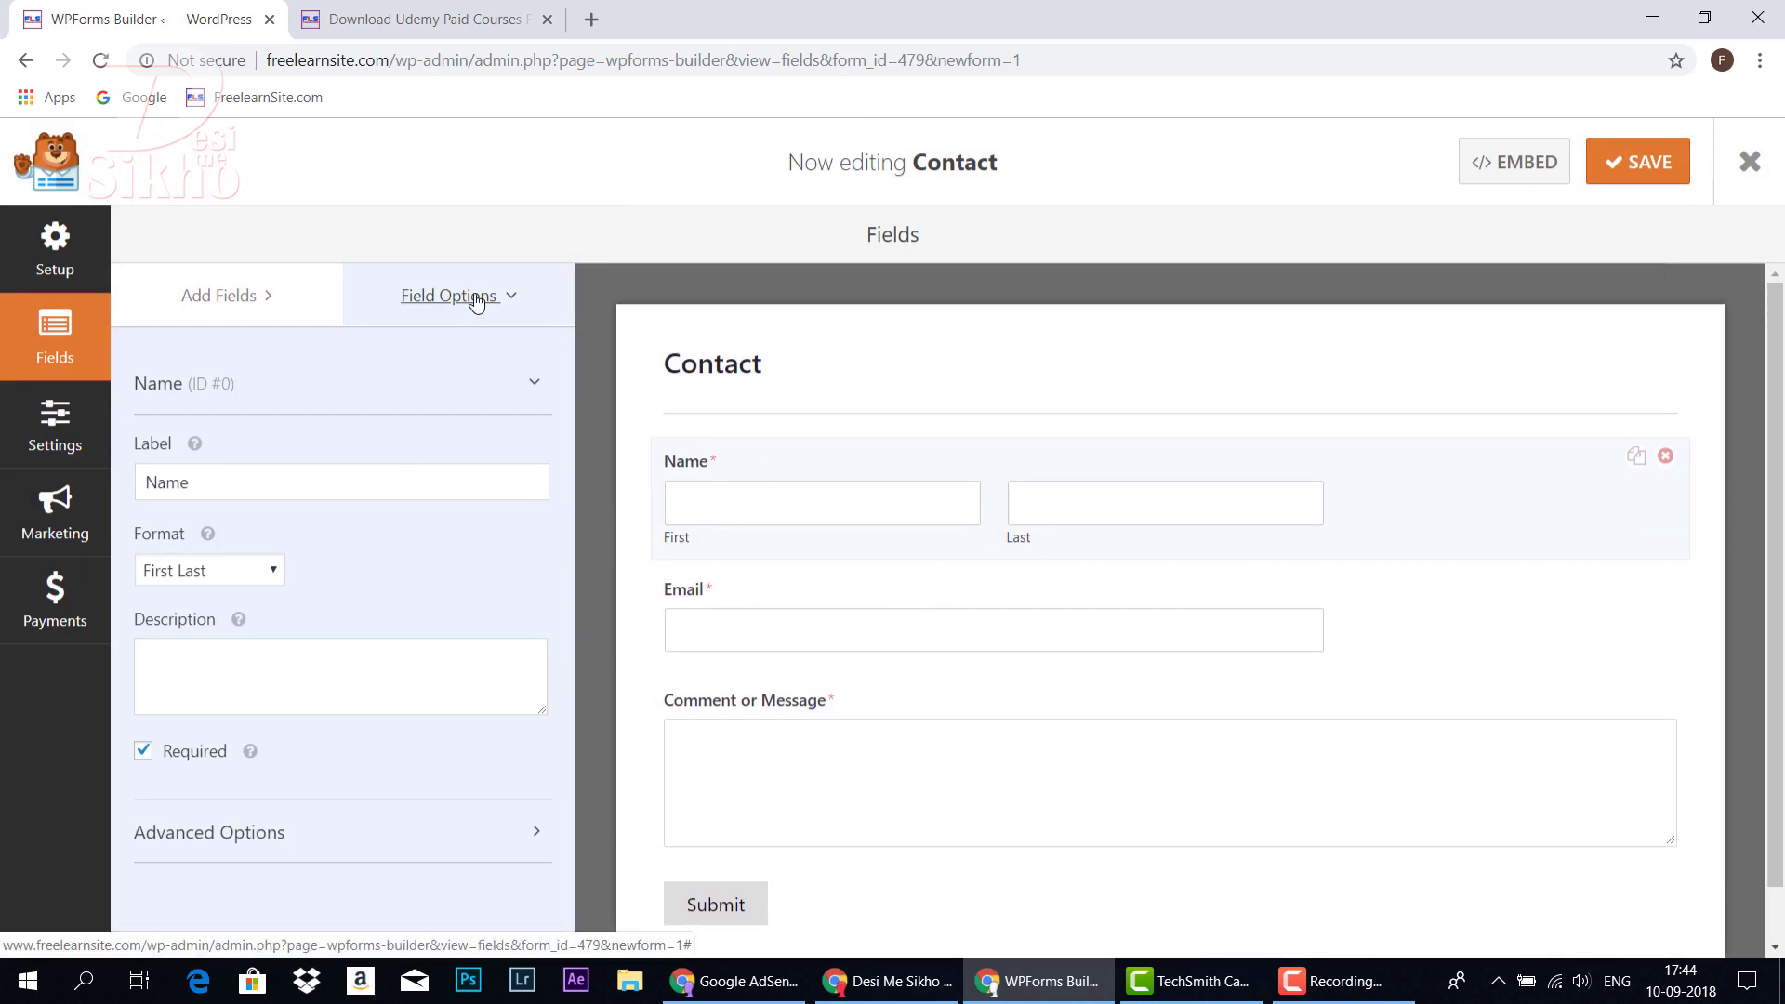
pyautogui.click(283, 301)
pyautogui.click(518, 383)
pyautogui.click(518, 382)
pyautogui.click(780, 504)
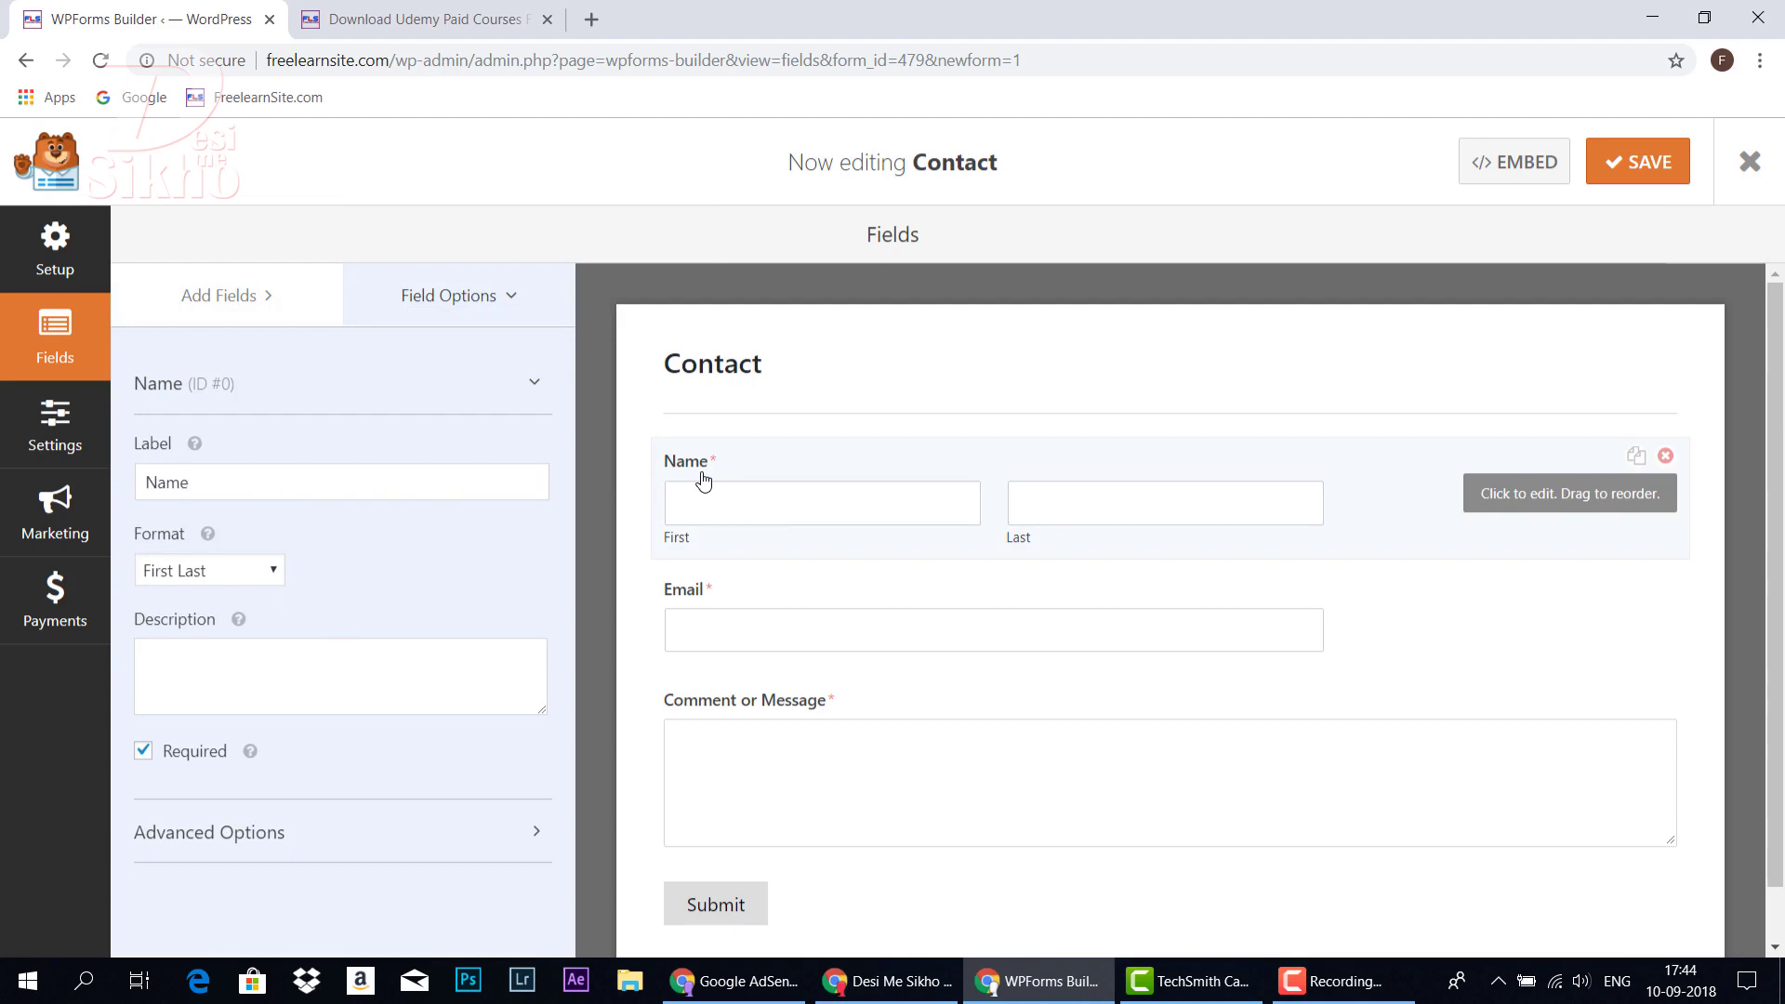
# Keep the Name field labelled 'Name' with the First Last format, then review the Email field
pyautogui.press('BackSpace')
pyautogui.press('BackSpace')
pyautogui.press('BackSpace')
pyautogui.write('fghjk')
pyautogui.press('BackSpace')
pyautogui.press('BackSpace')
pyautogui.press('BackSpace')
pyautogui.press('BackSpace')
pyautogui.press('BackSpace')
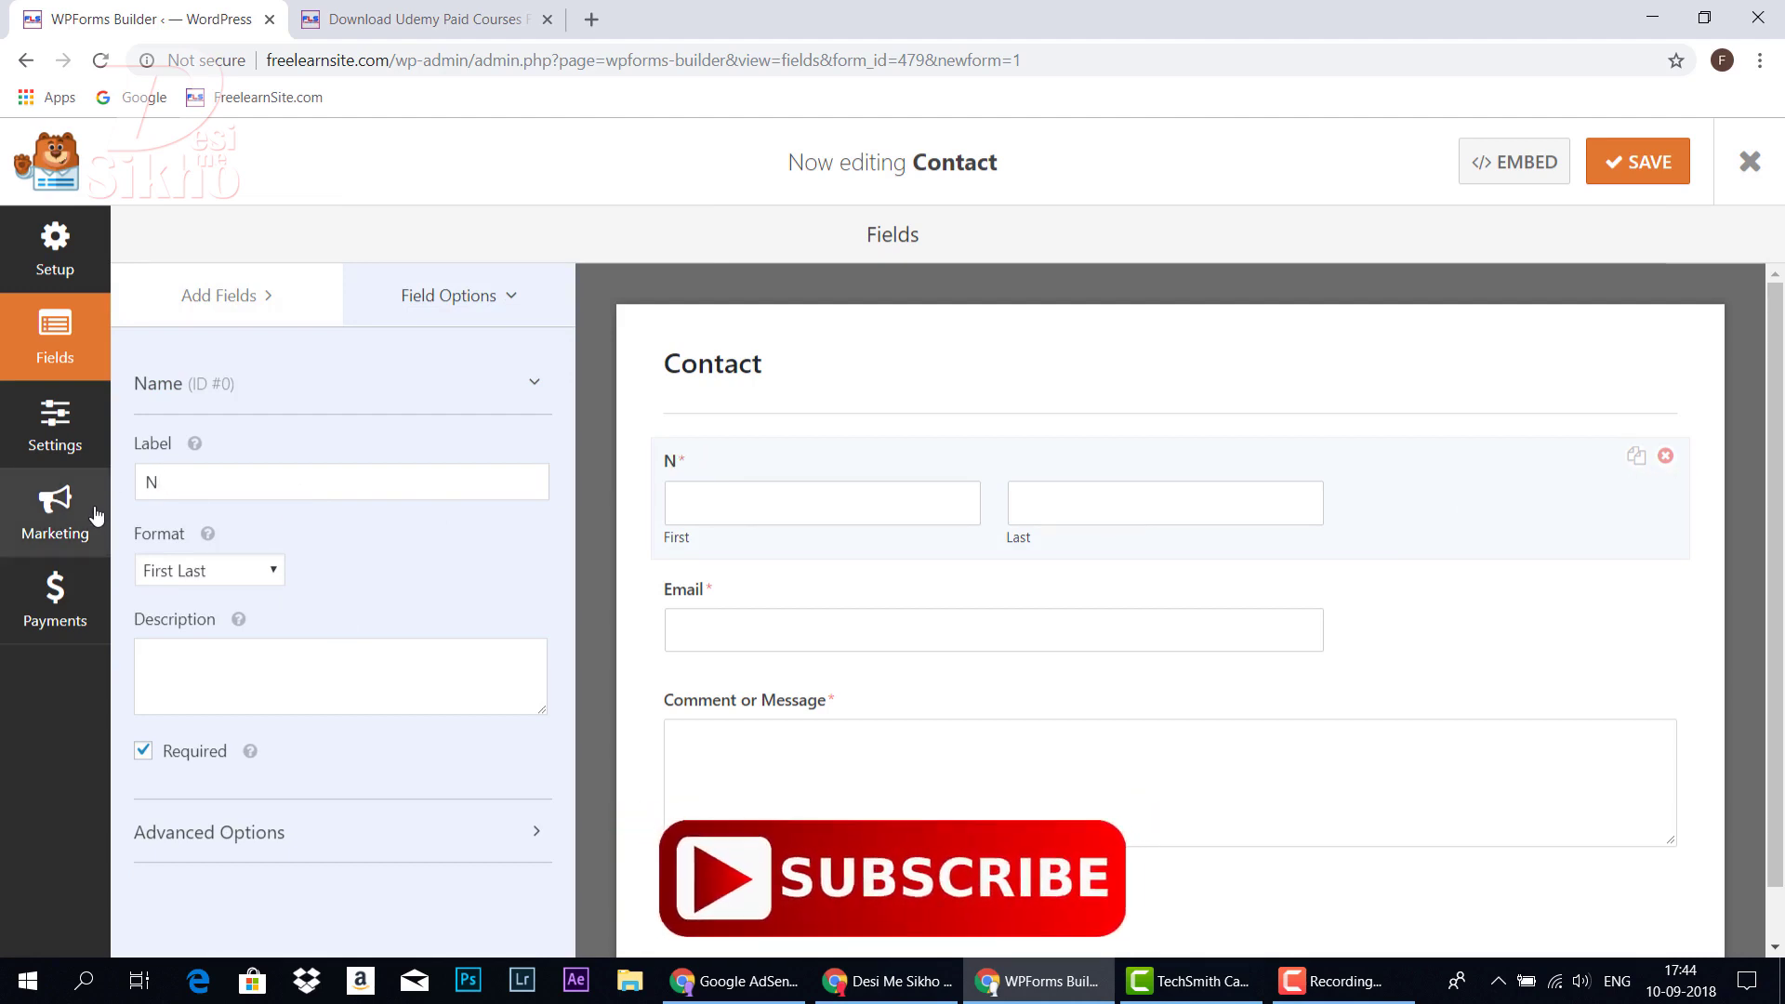
pyautogui.write('ame')
pyautogui.click(243, 570)
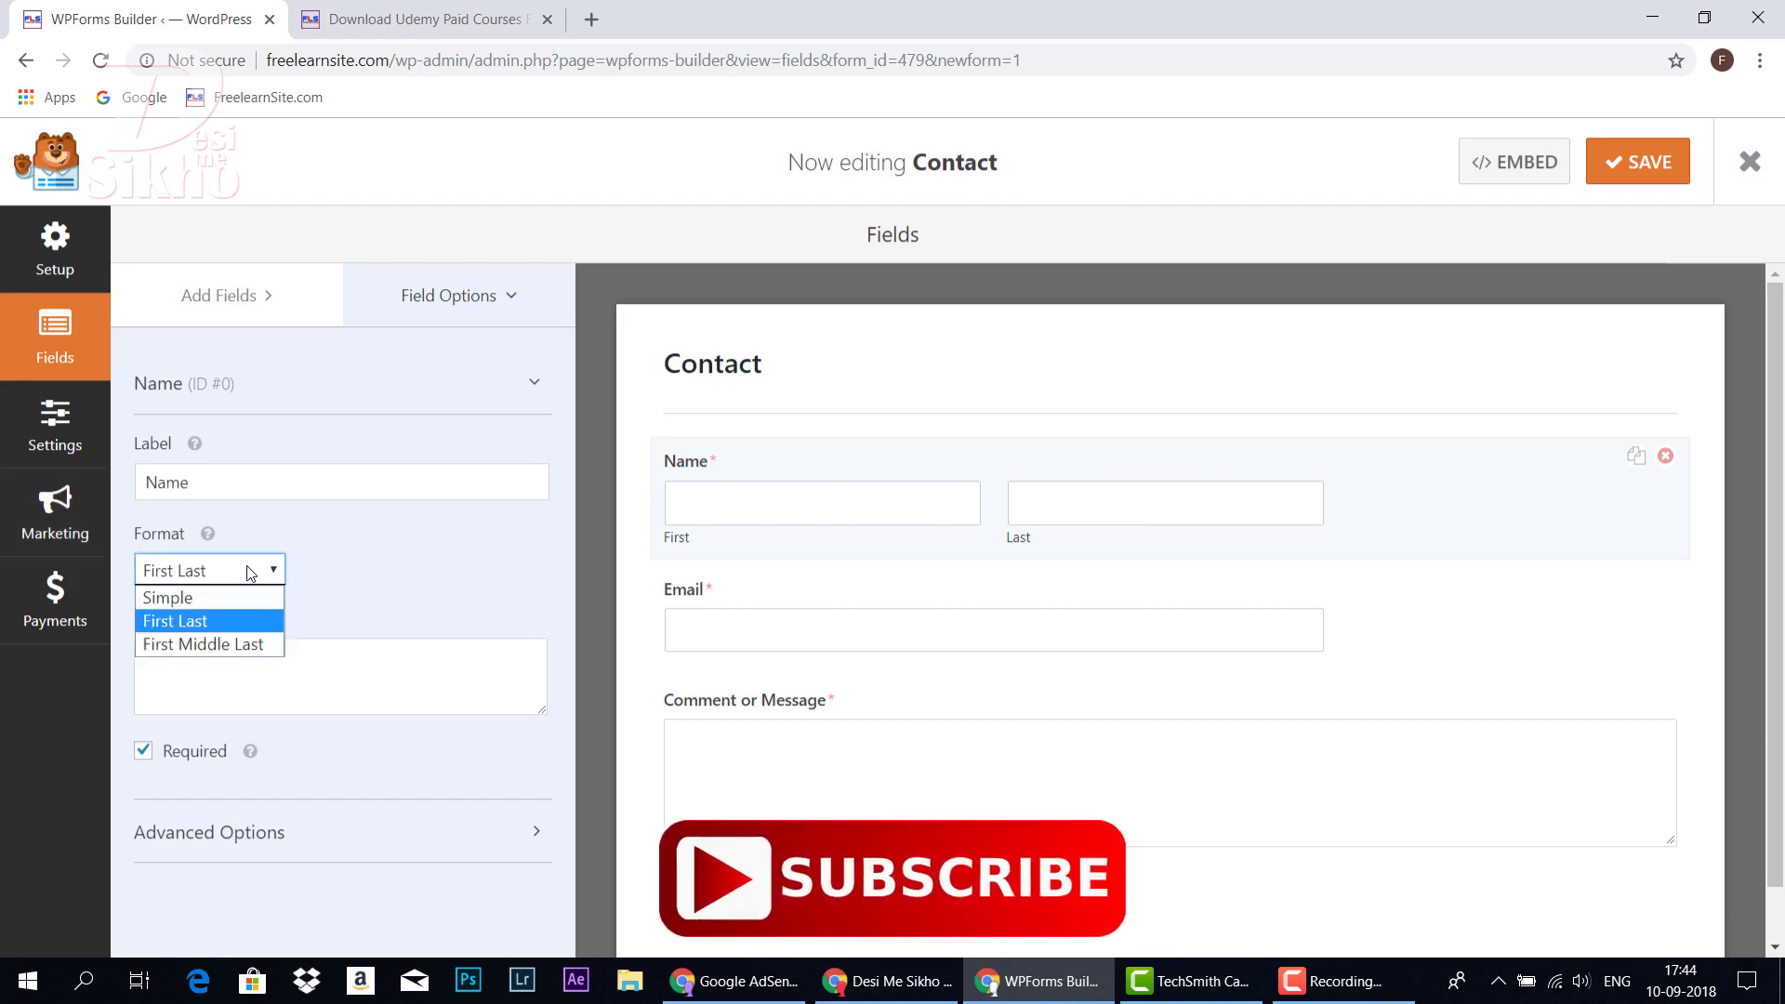
pyautogui.click(521, 582)
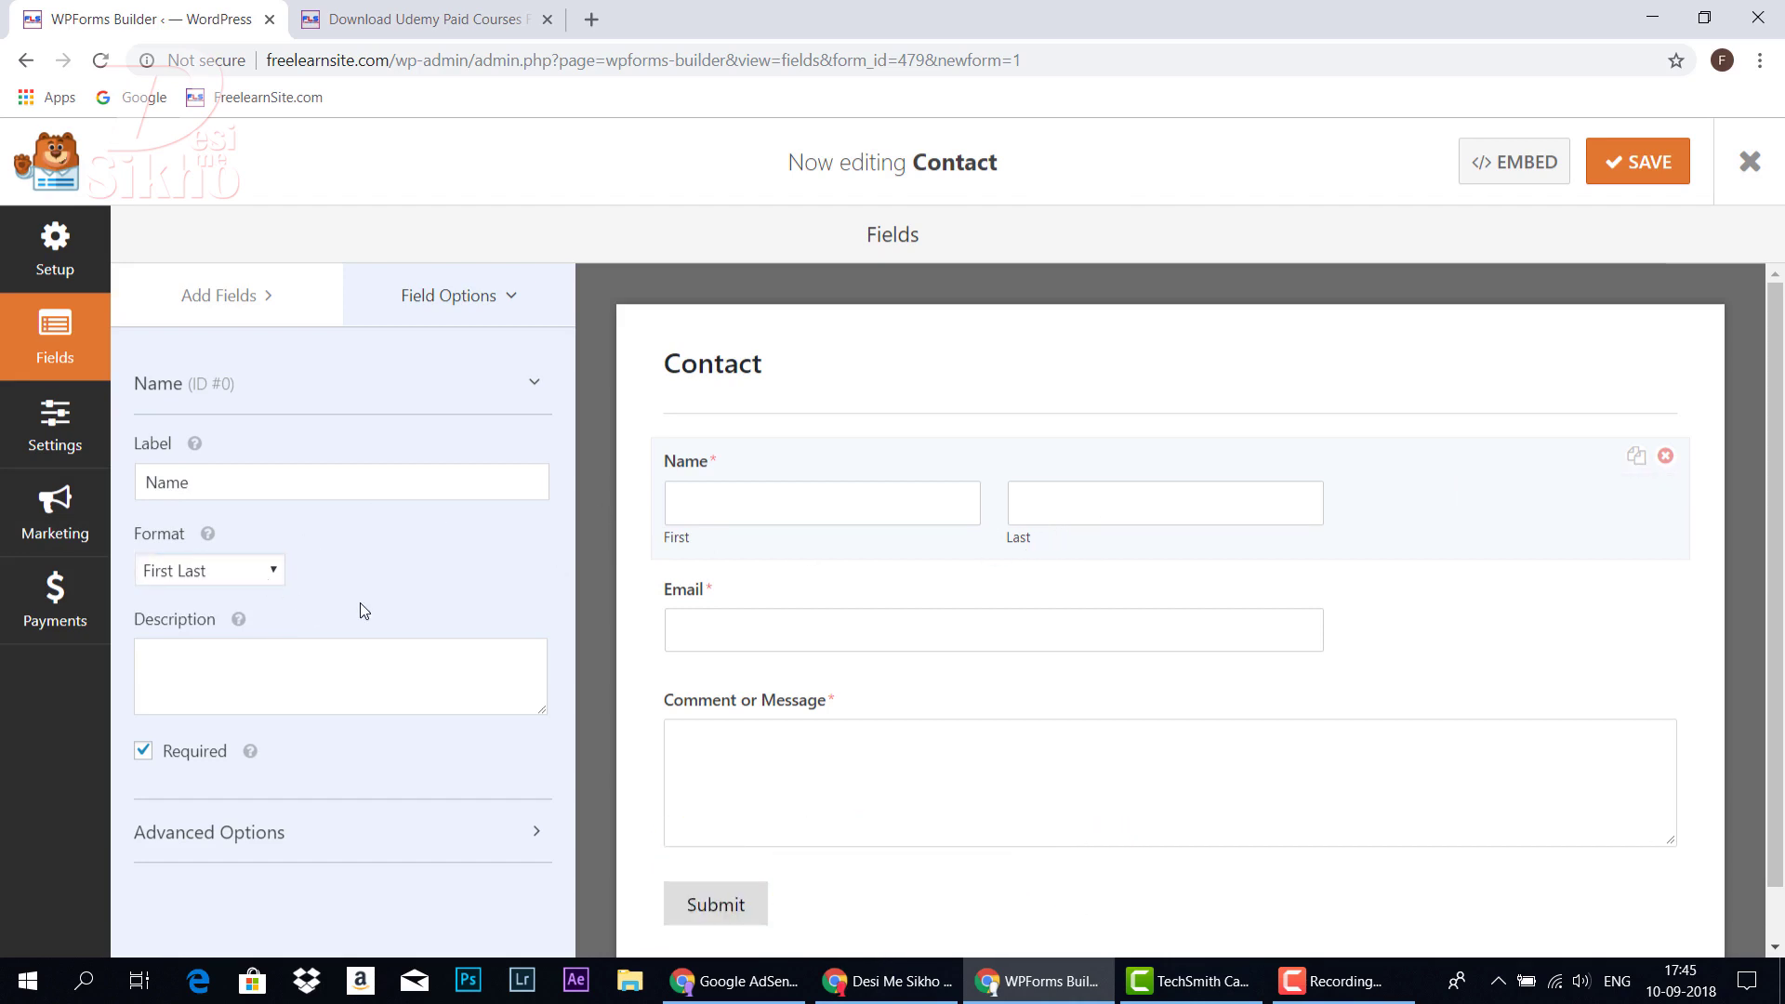
pyautogui.click(537, 387)
pyautogui.click(538, 387)
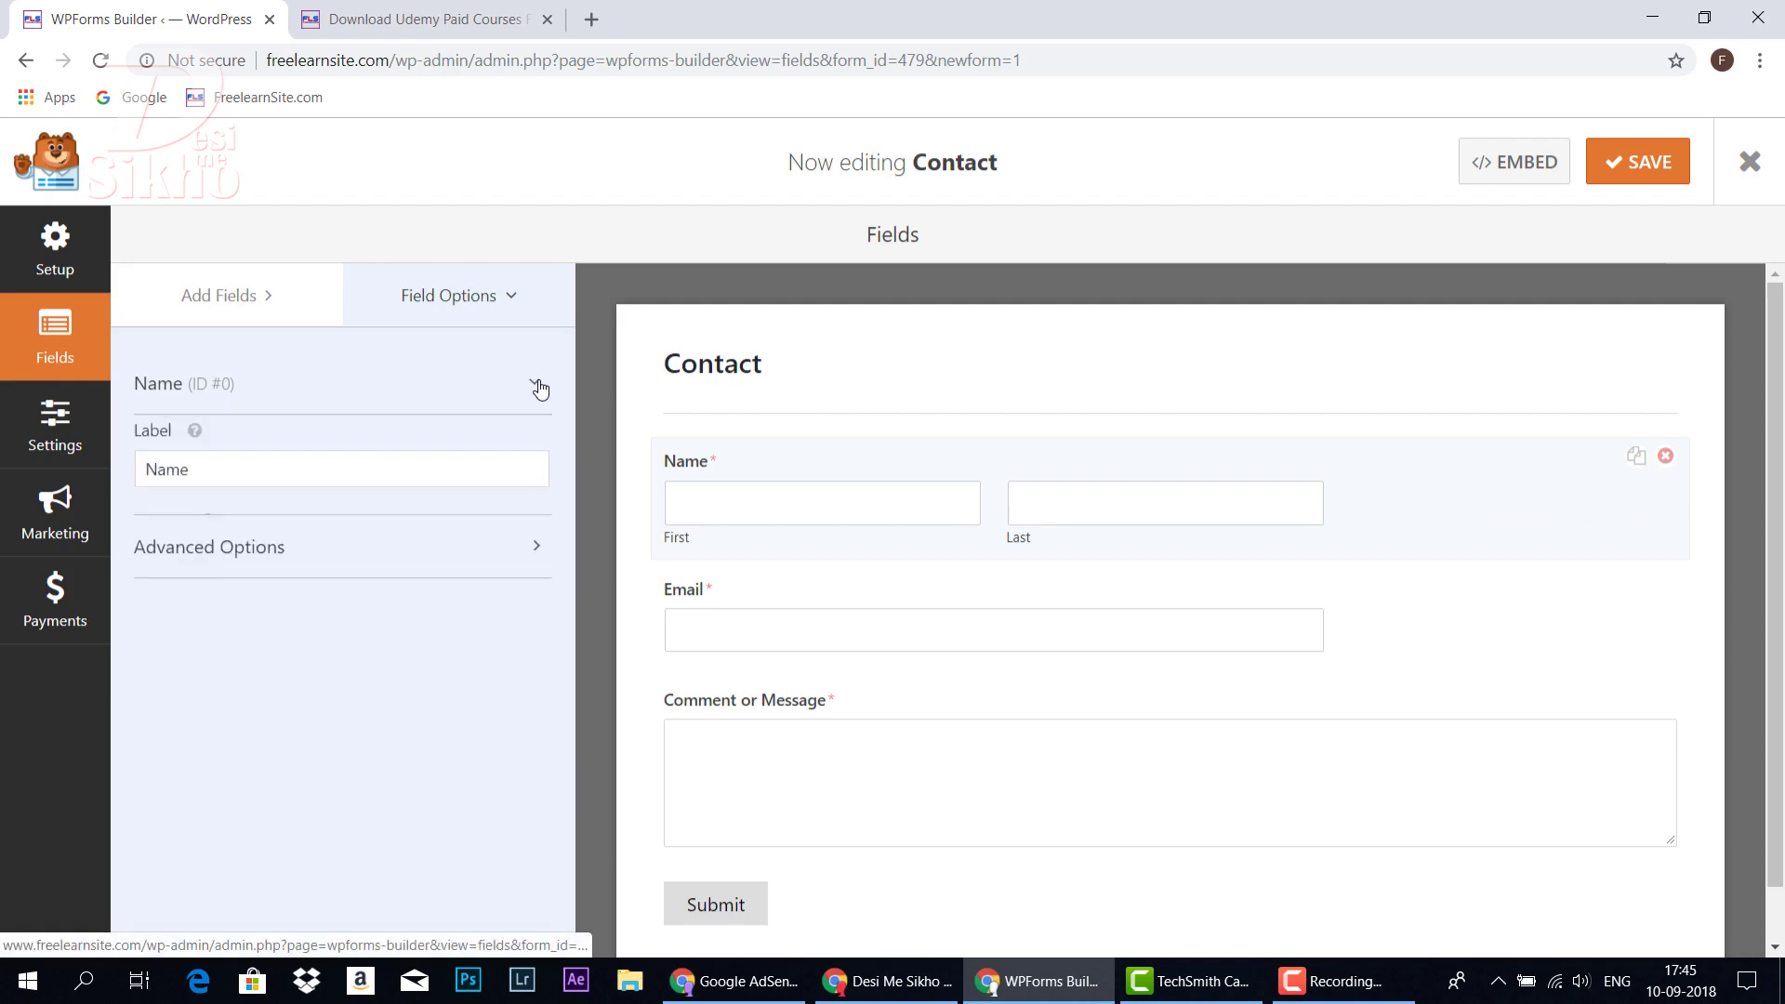
pyautogui.click(783, 630)
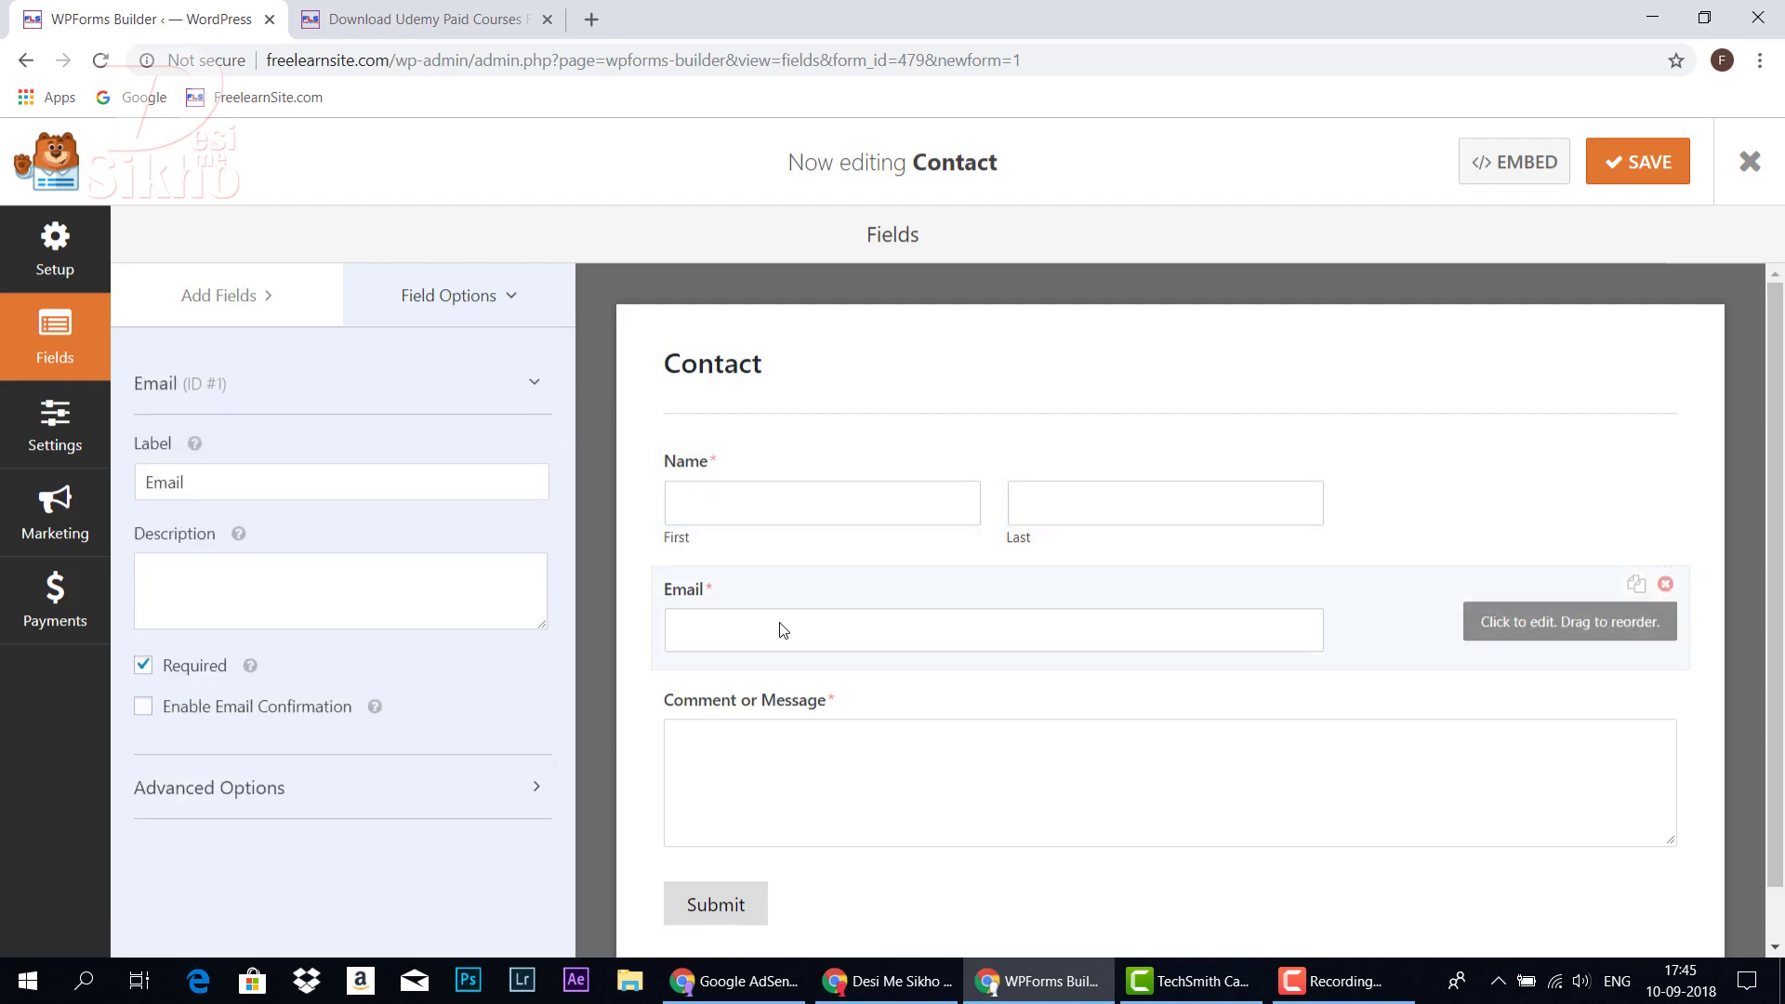
# Check the Email field, then expand and collapse the Comment or Message field's advanced options
pyautogui.click(540, 385)
pyautogui.click(539, 385)
pyautogui.click(658, 768)
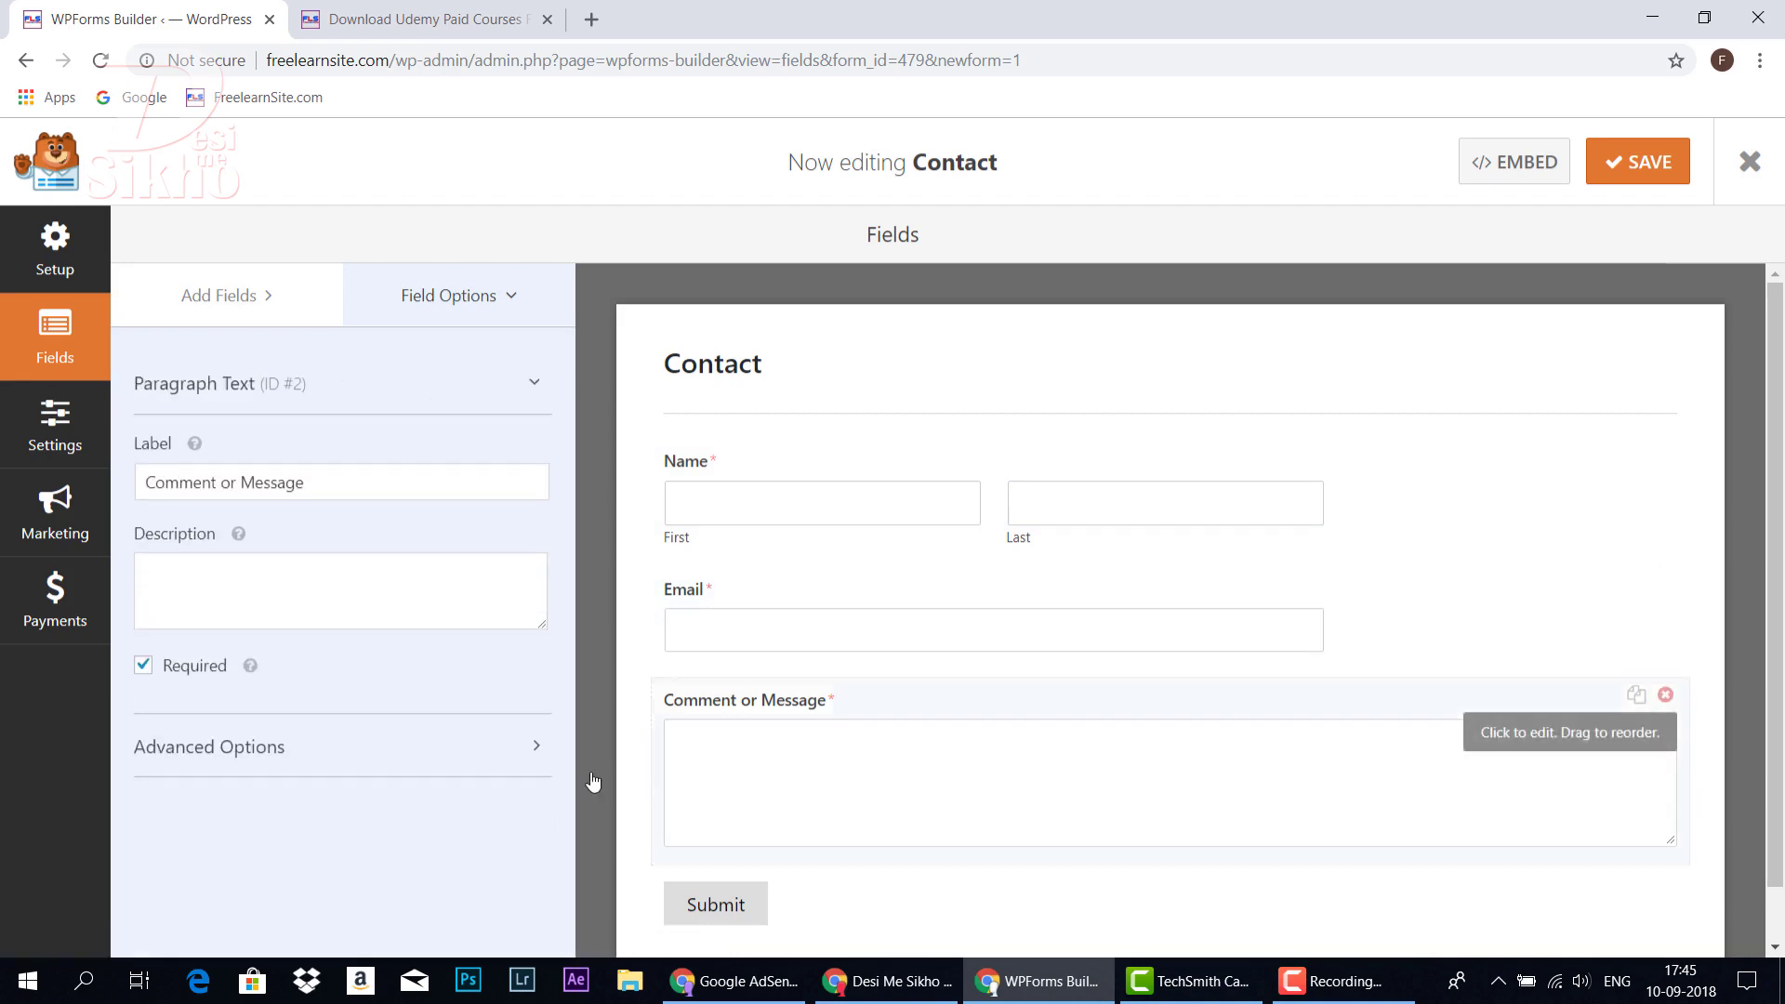
pyautogui.click(494, 741)
pyautogui.scroll(-2, 490, 745)
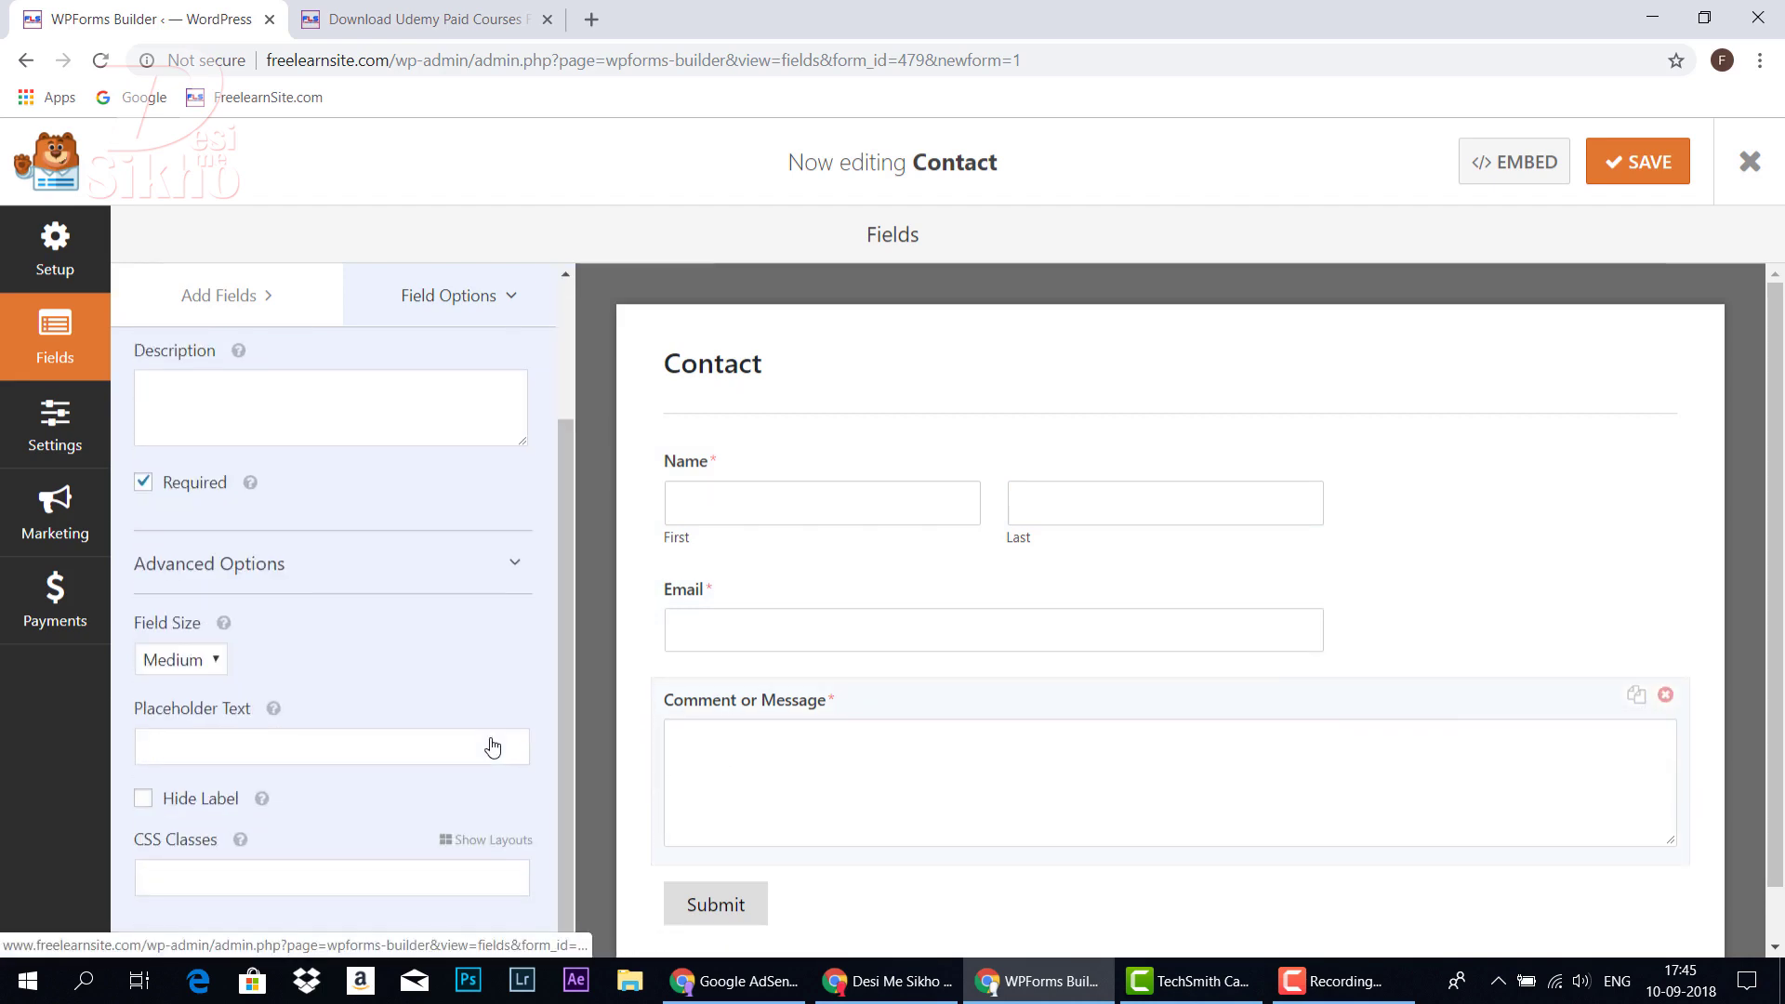
pyautogui.scroll(2, 507, 735)
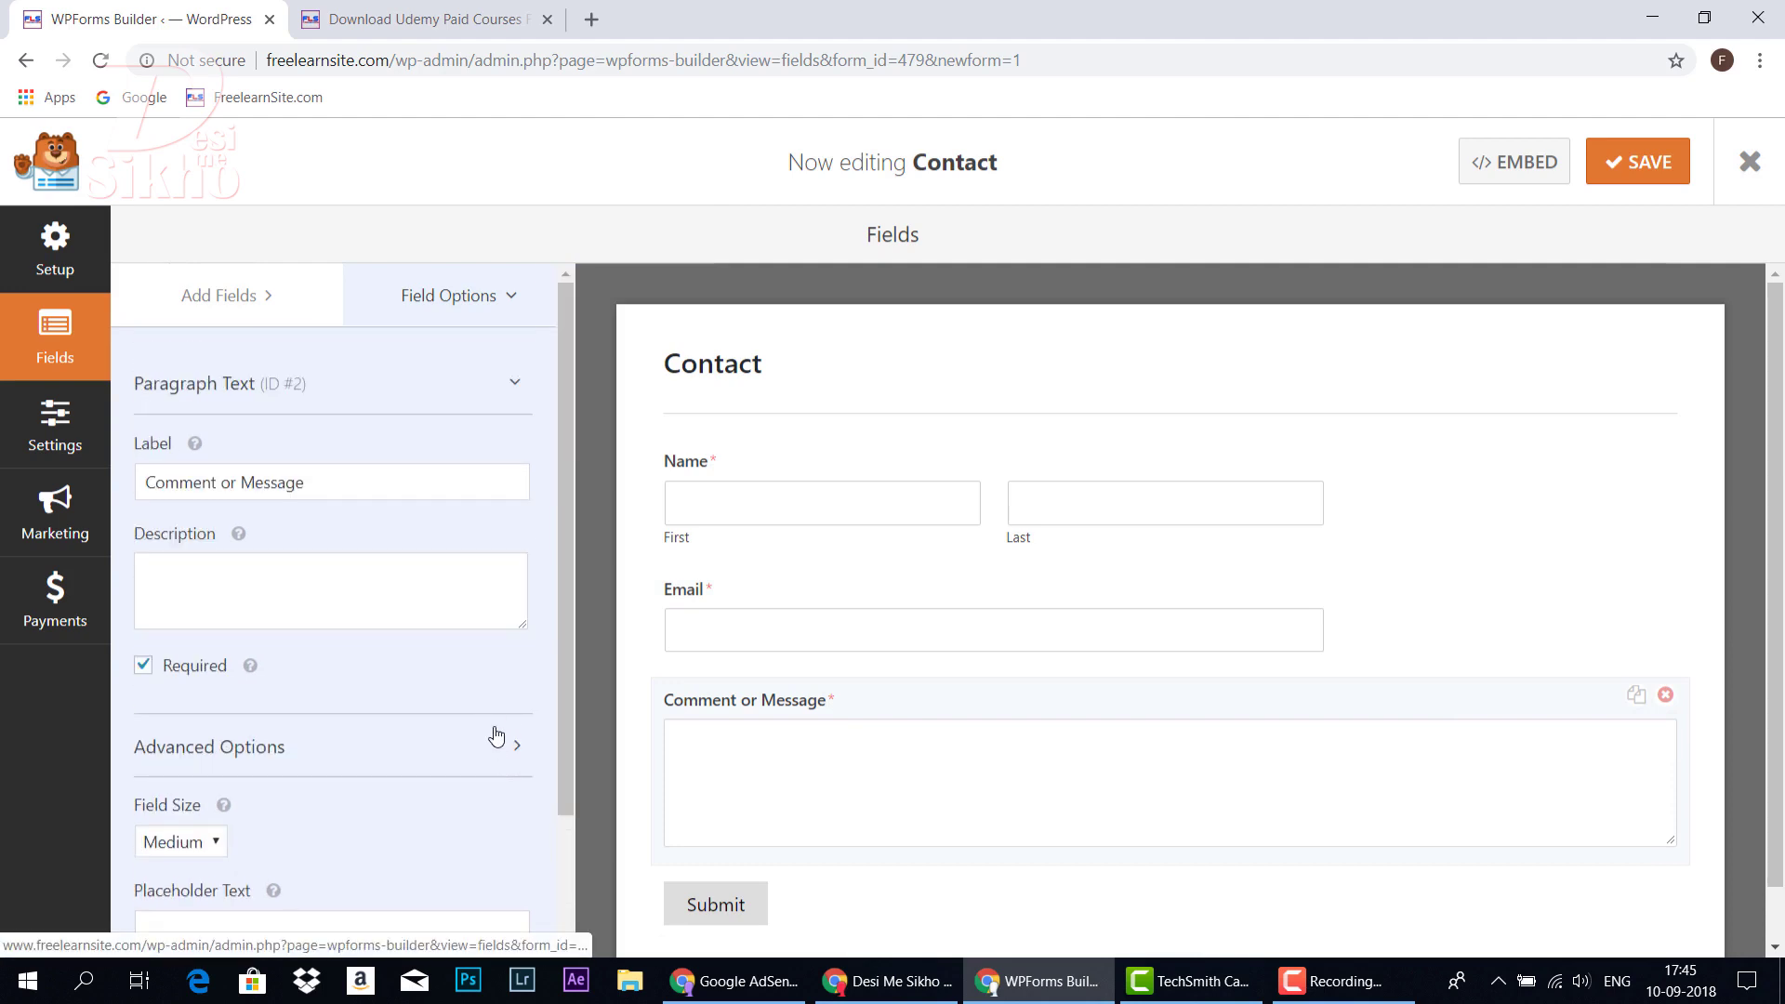
pyautogui.click(513, 745)
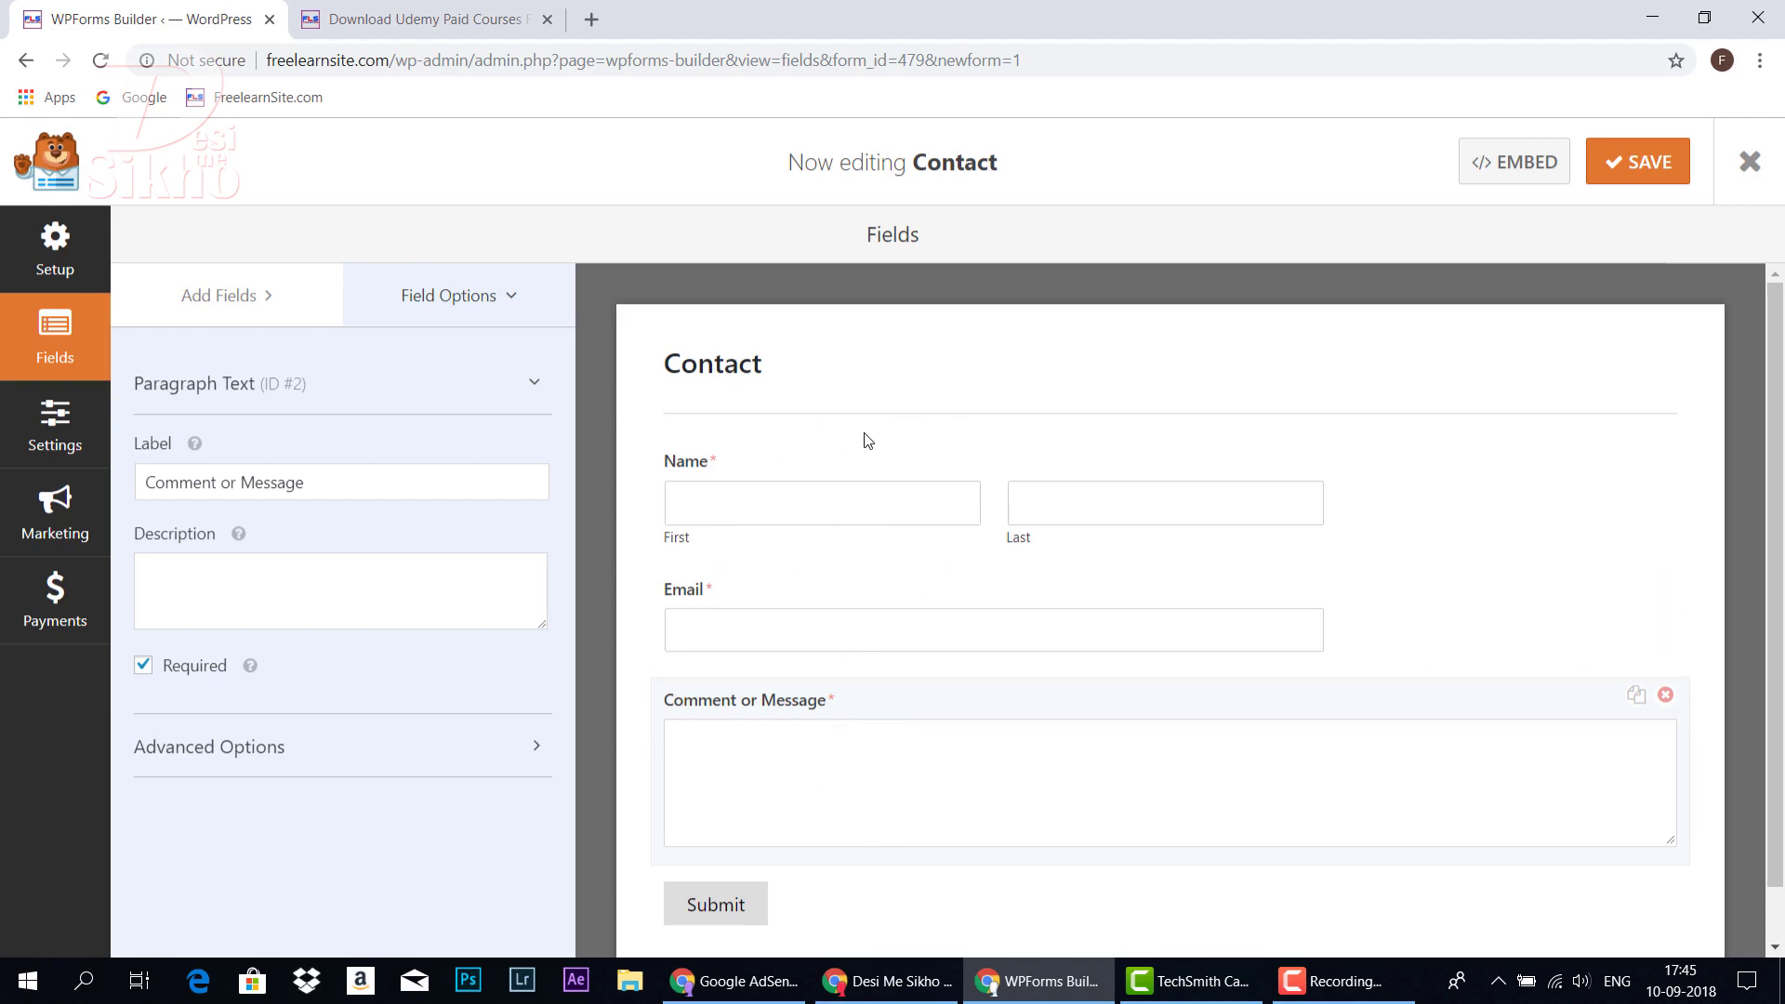
# Open the Contact form's Notifications settings and select the {admin_email} Send To Email Address value
pyautogui.click(68, 449)
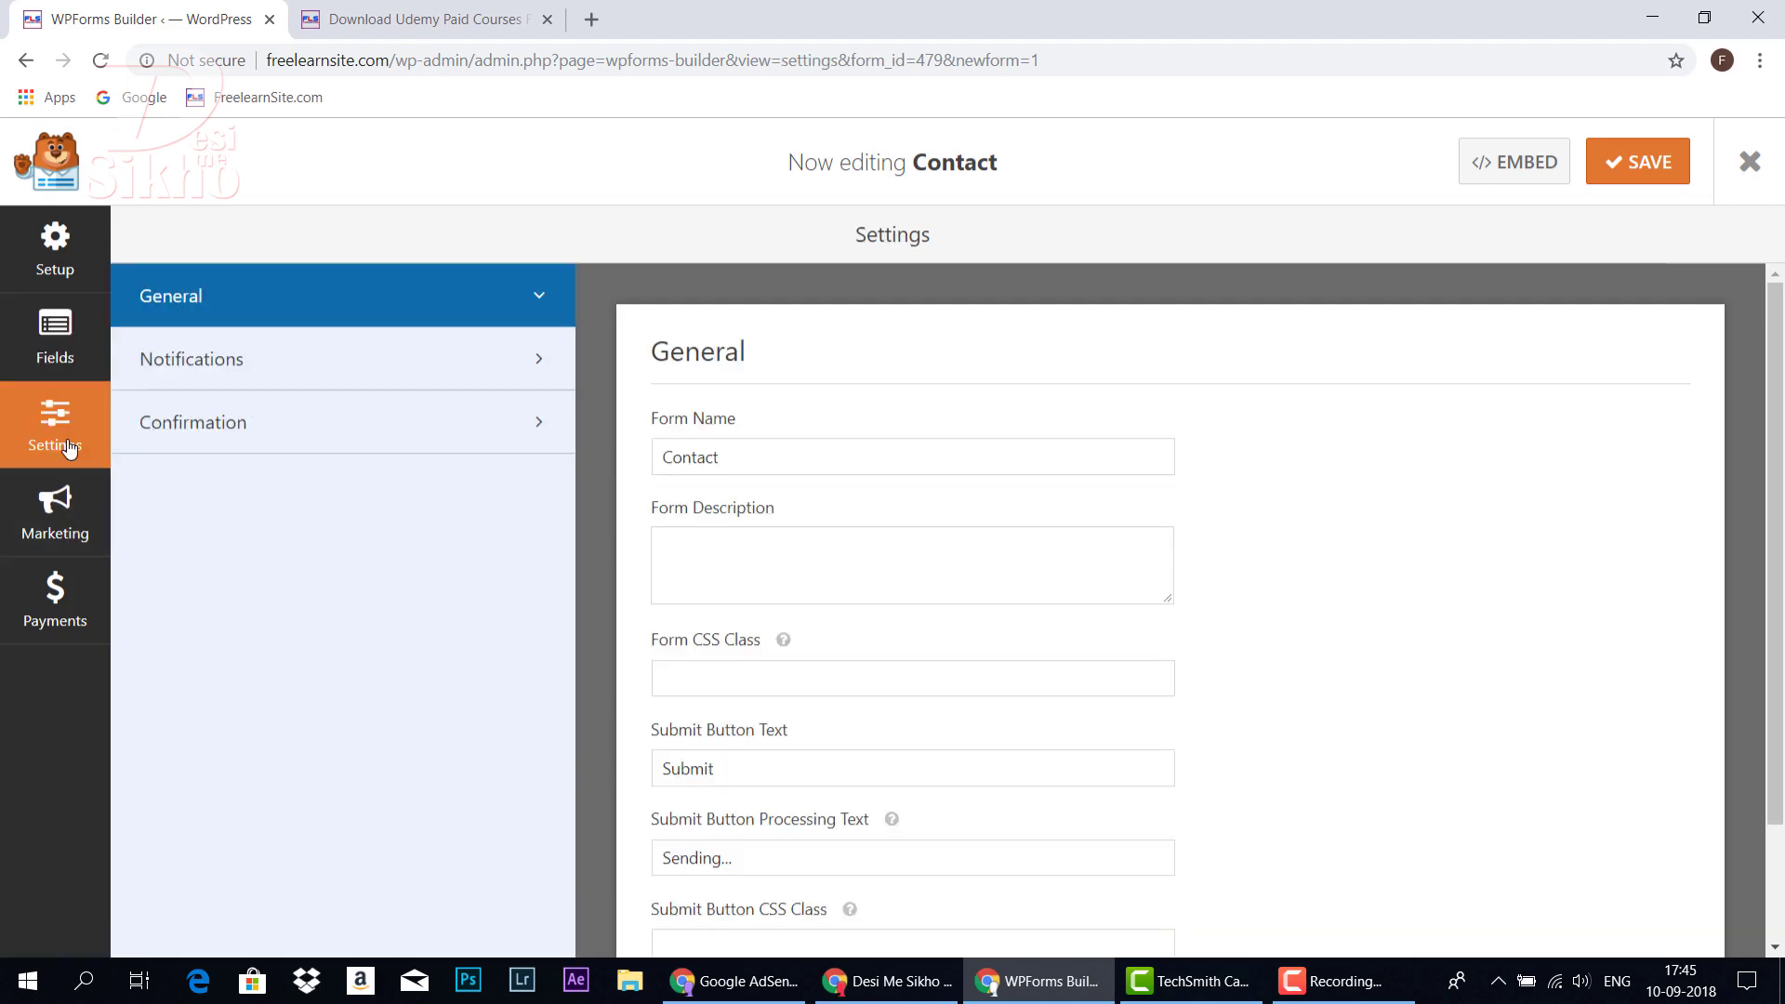
pyautogui.click(239, 375)
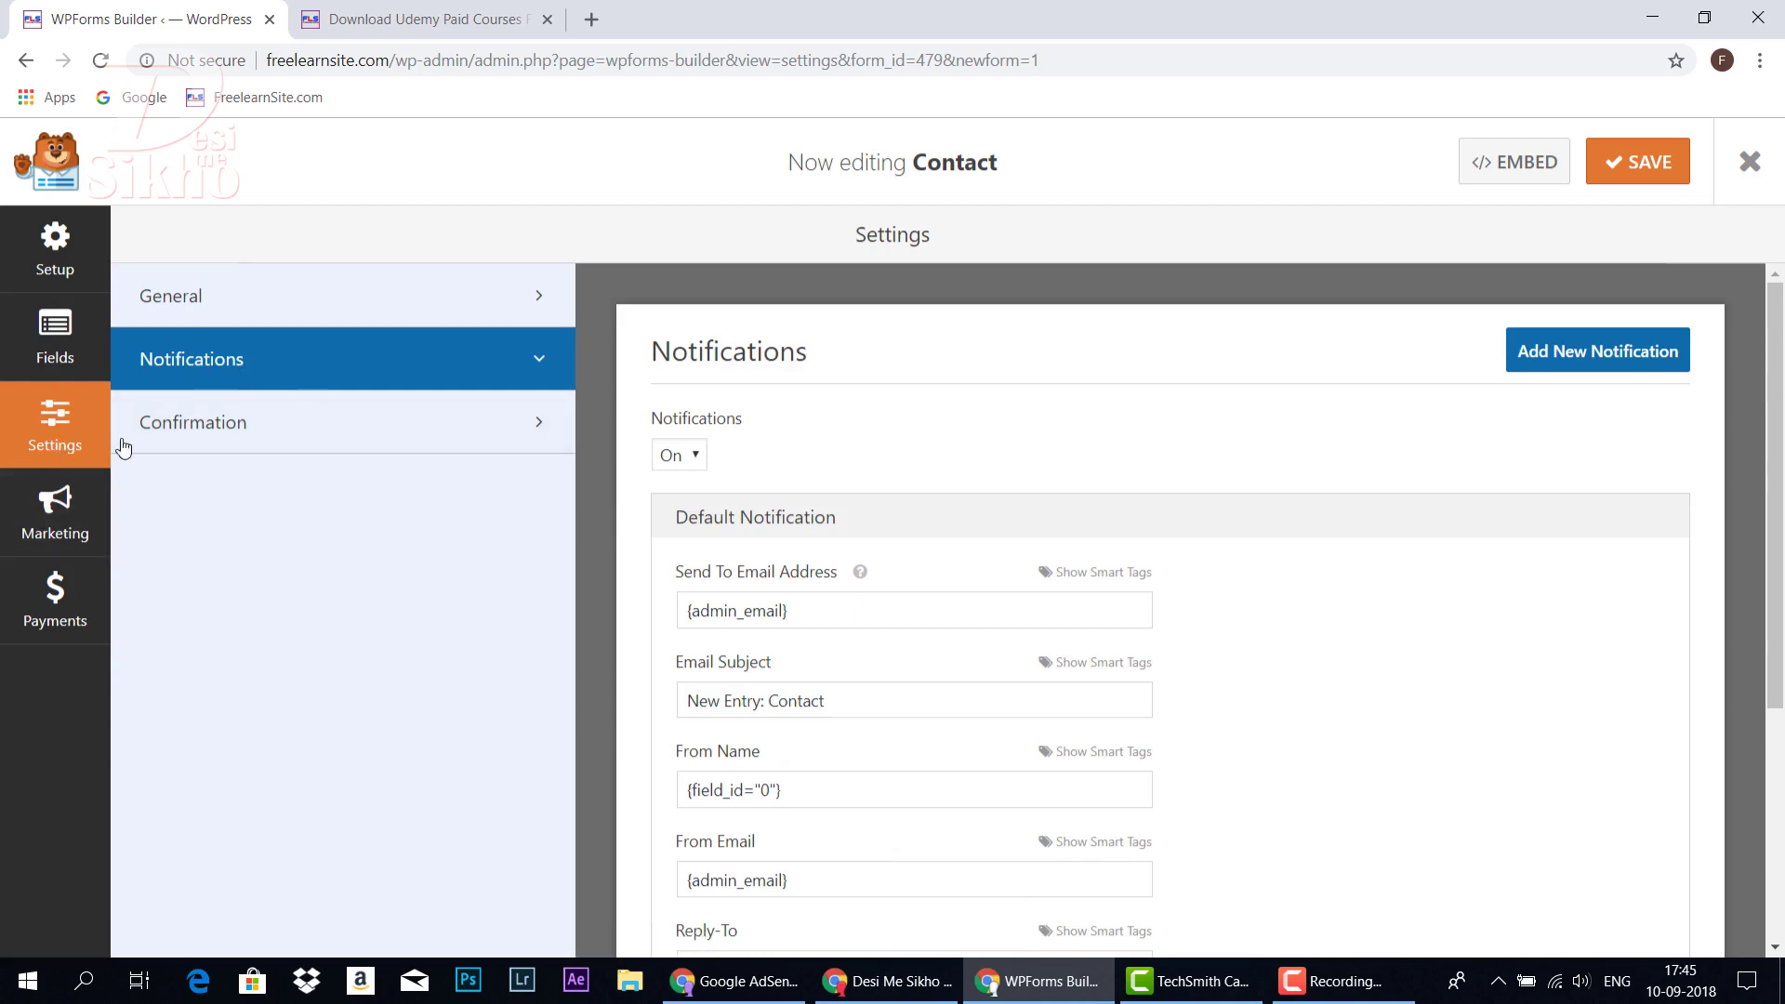
pyautogui.scroll(-1, 757, 464)
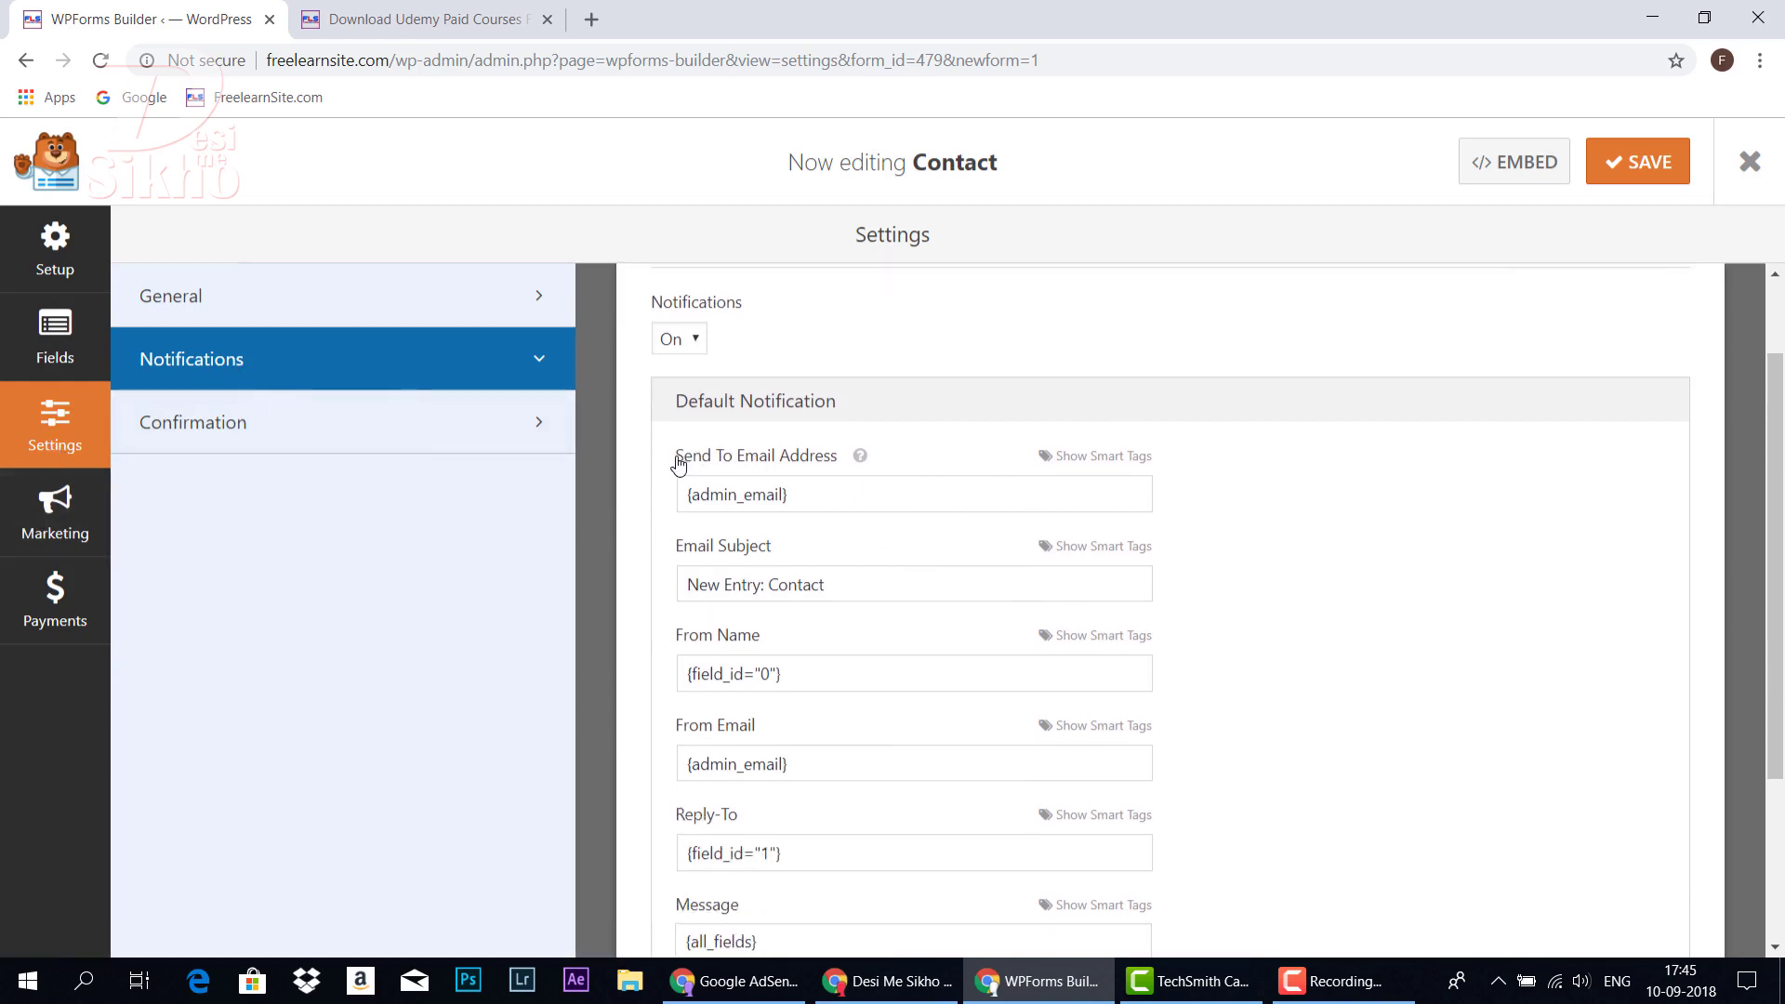
pyautogui.moveTo(677, 465); pyautogui.dragTo(840, 462)
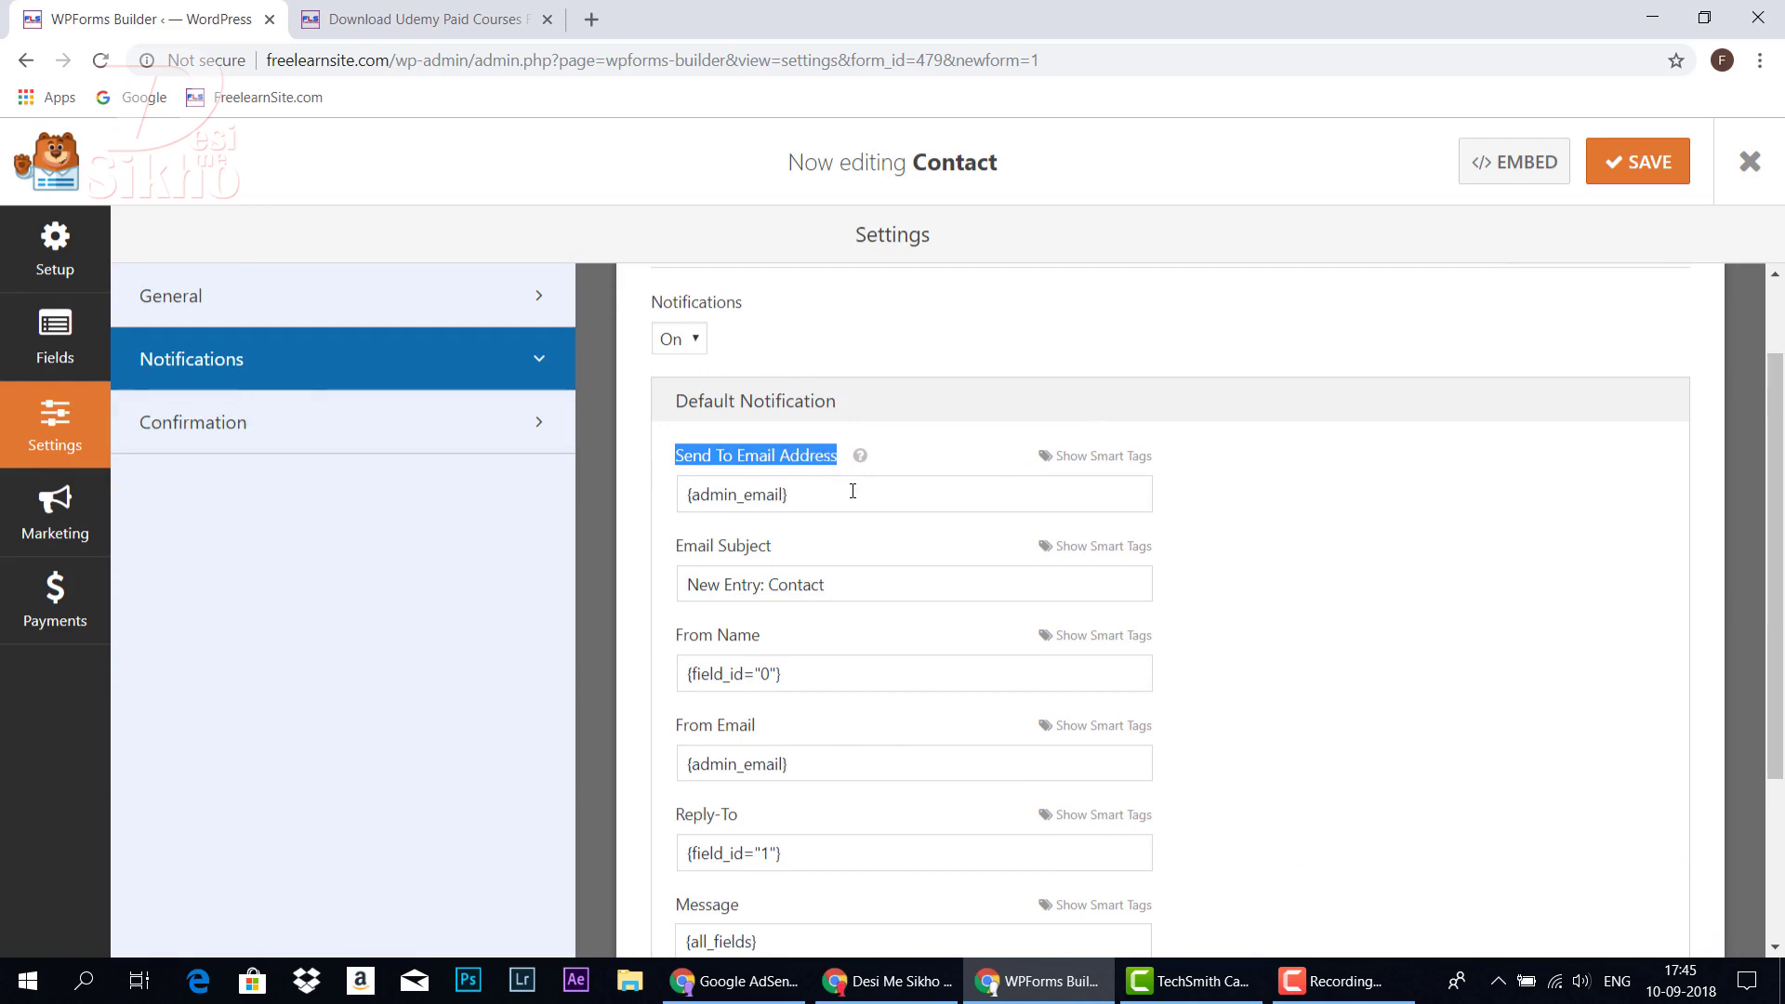
pyautogui.click(892, 496)
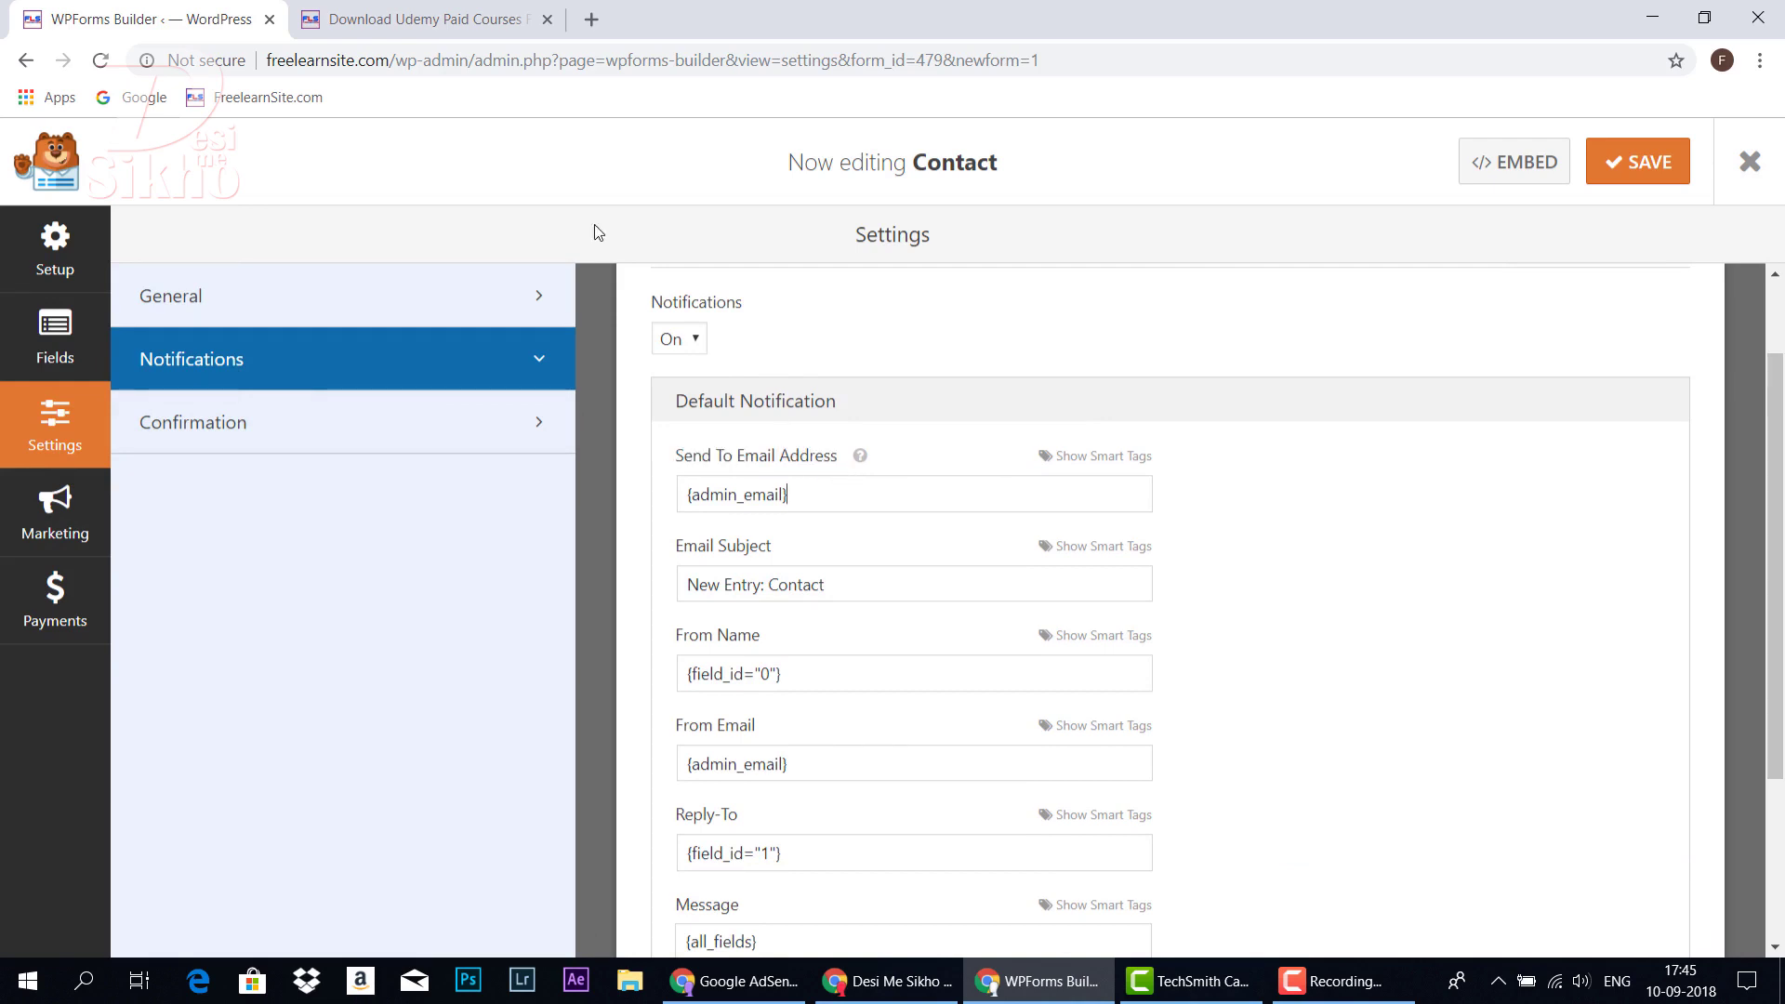
pyautogui.click(423, 18)
pyautogui.click(607, 189)
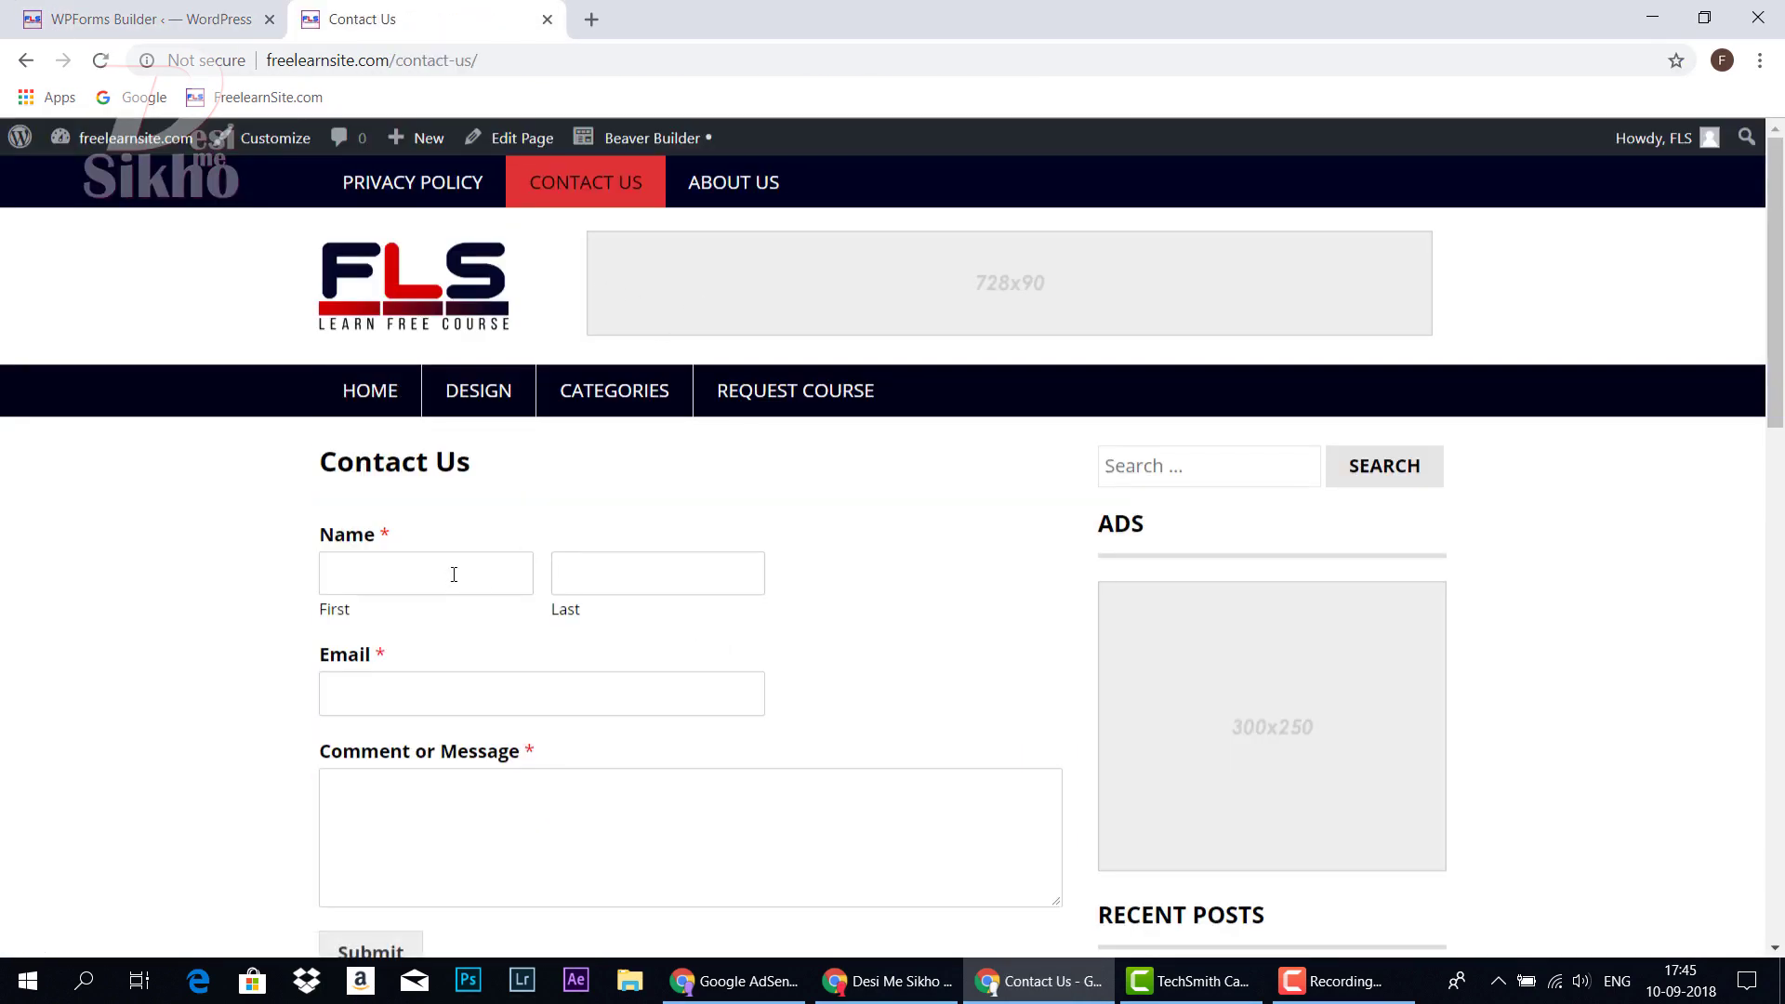
pyautogui.click(154, 21)
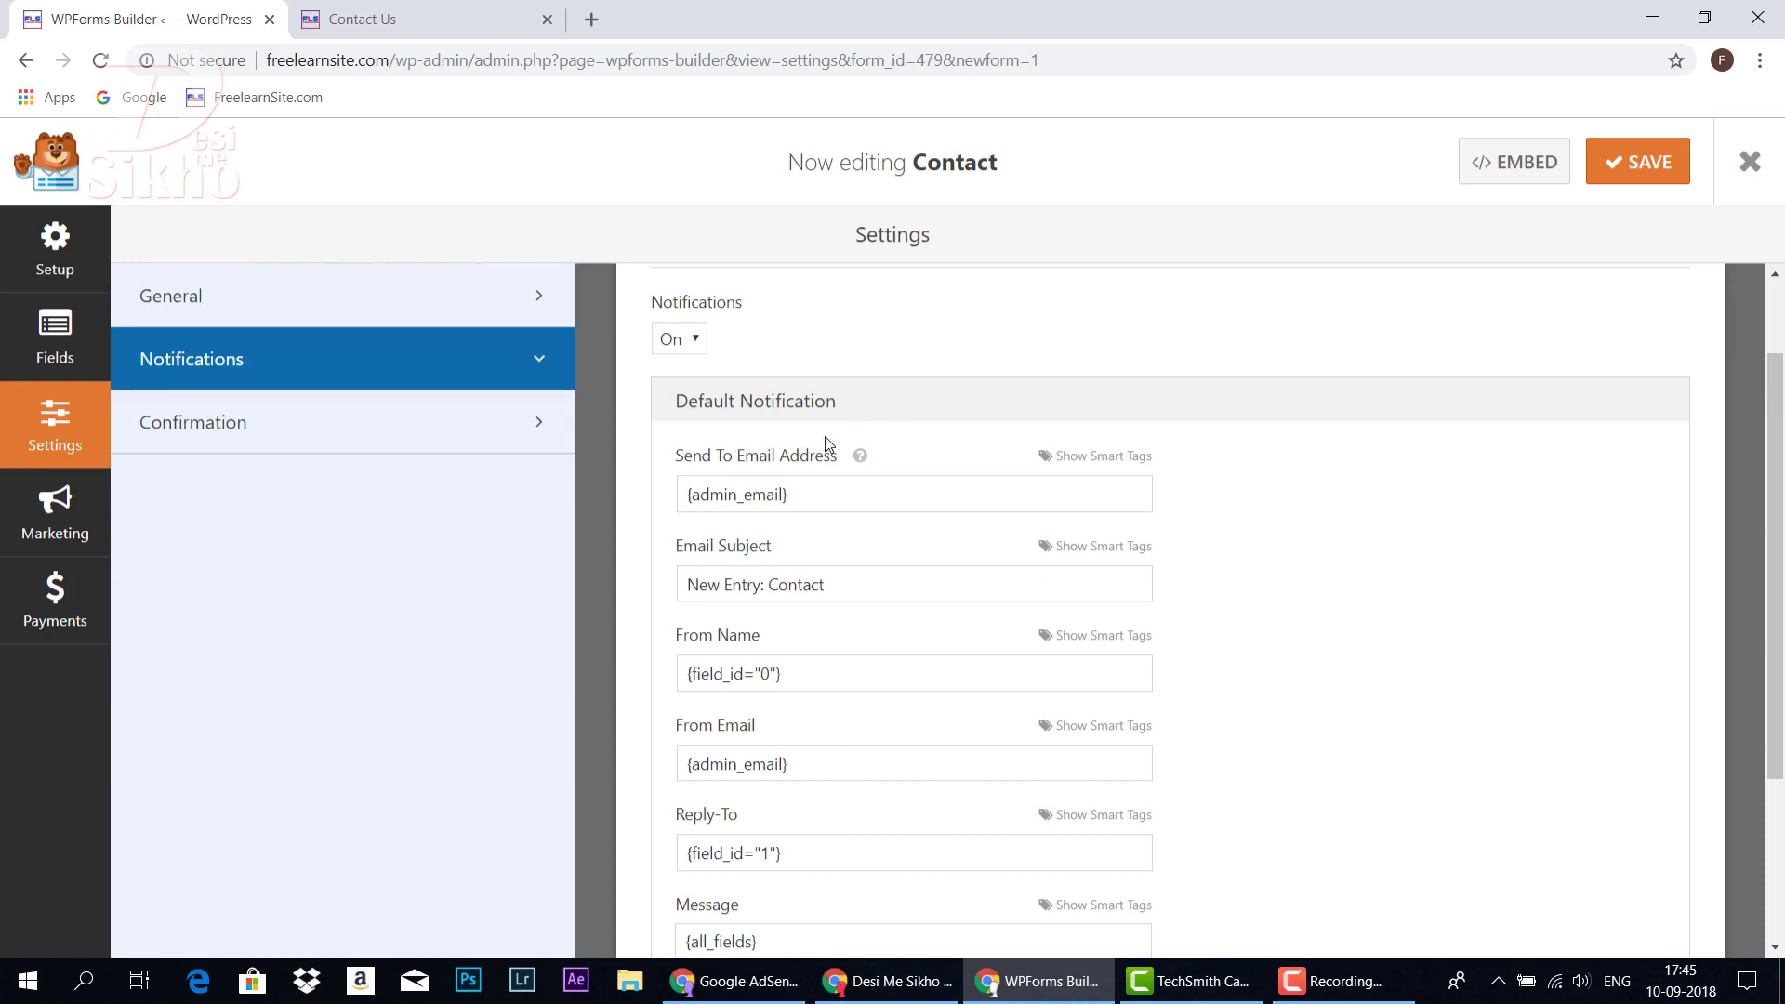
pyautogui.moveTo(817, 494); pyautogui.dragTo(665, 512)
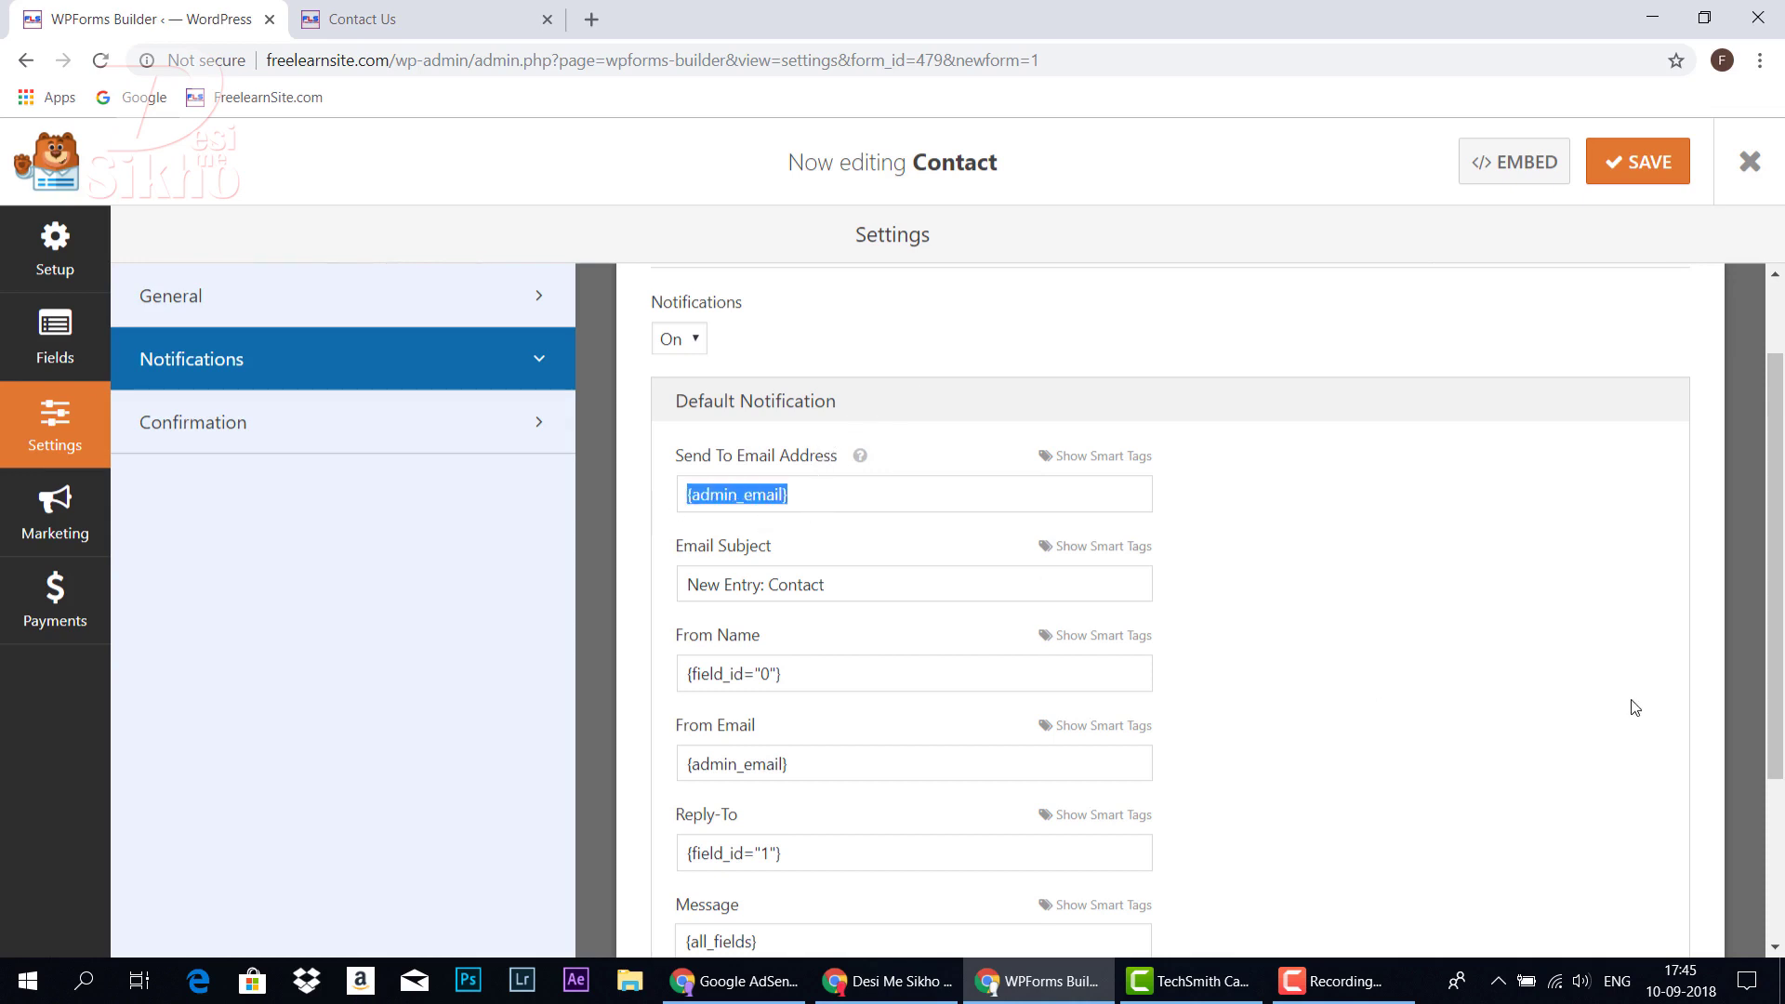
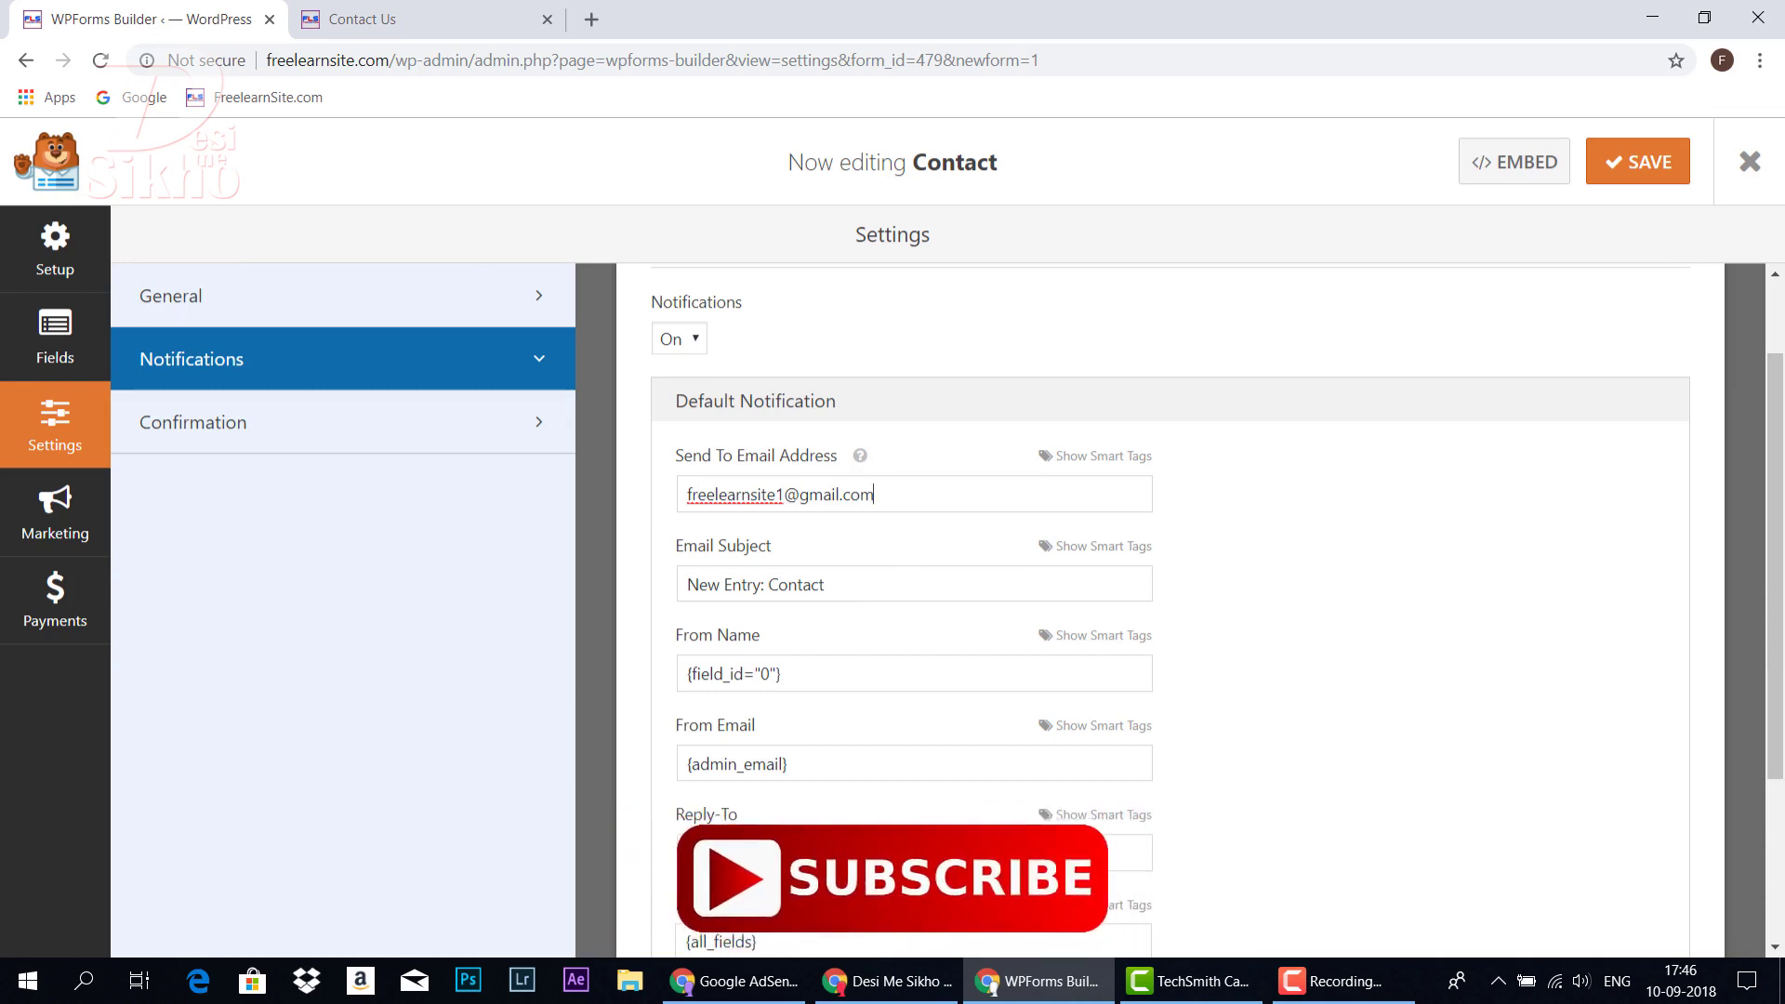
# Replace the notification recipient with the site's Gmail address
pyautogui.hotkey('shift', 'Left')
pyautogui.hotkey('ctrl', 'a')
pyautogui.click(1028, 548)
# Glance at the Contact Us page, revisit Setup and Fields, and save the Contact form
pyautogui.click(465, 18)
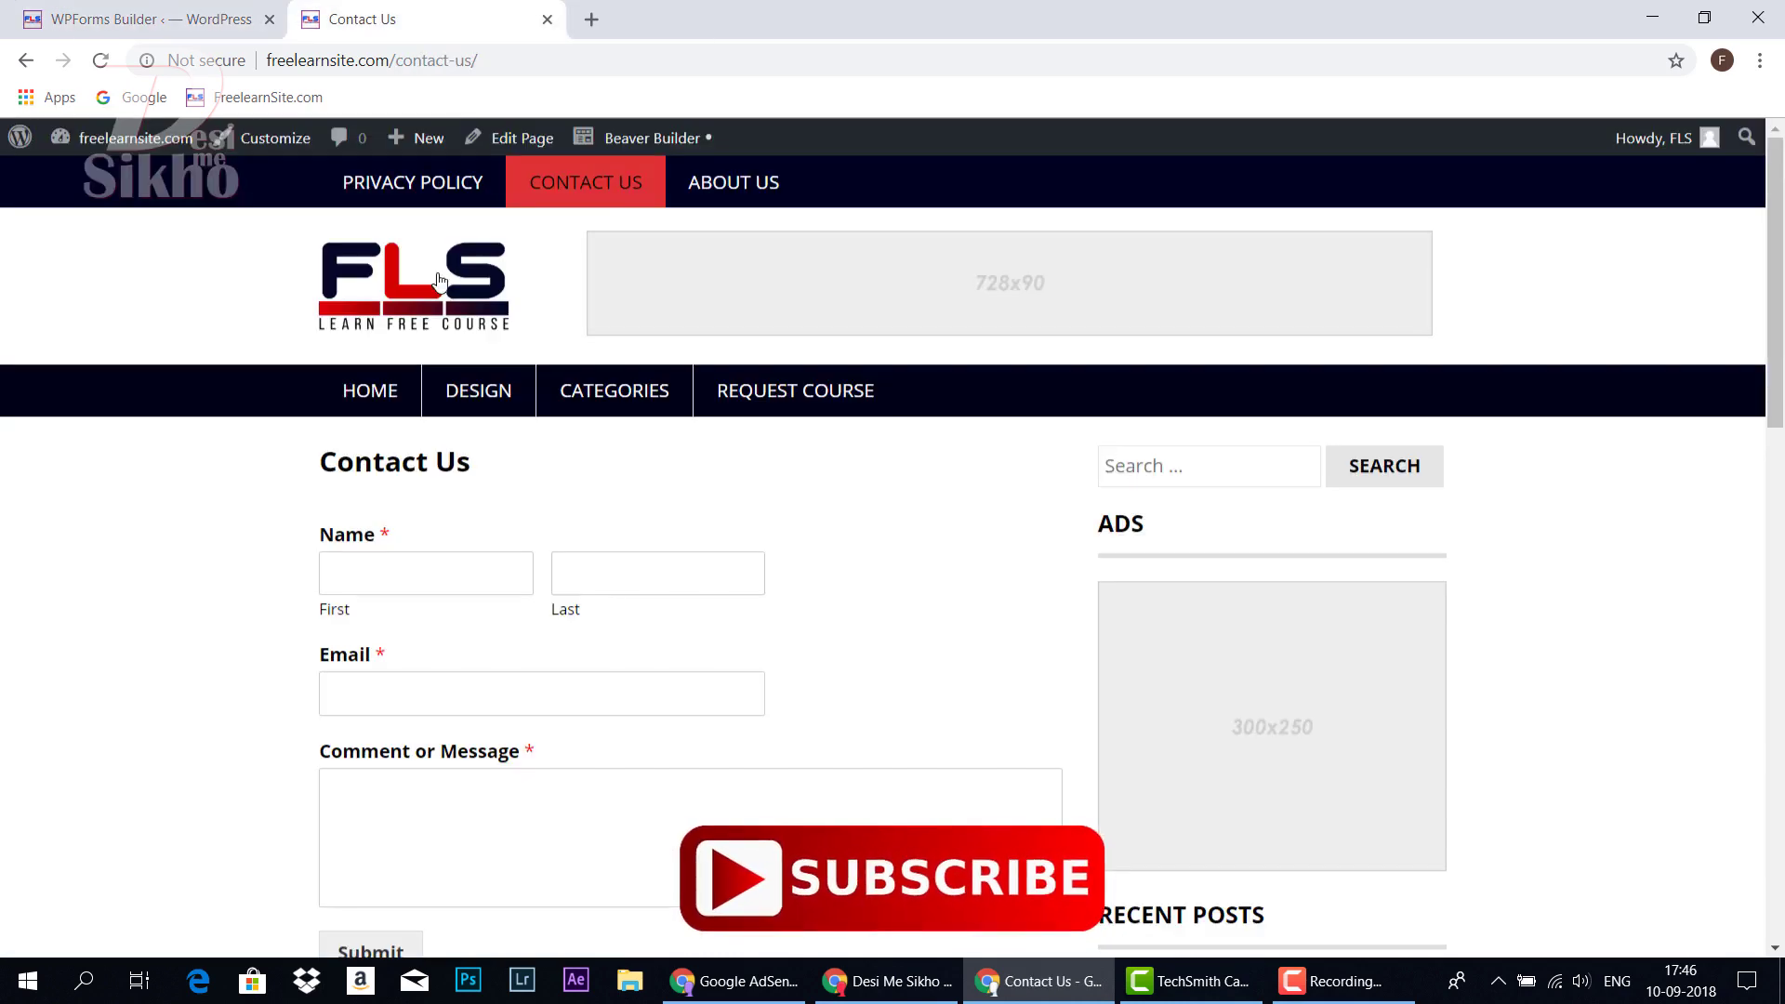
pyautogui.click(158, 14)
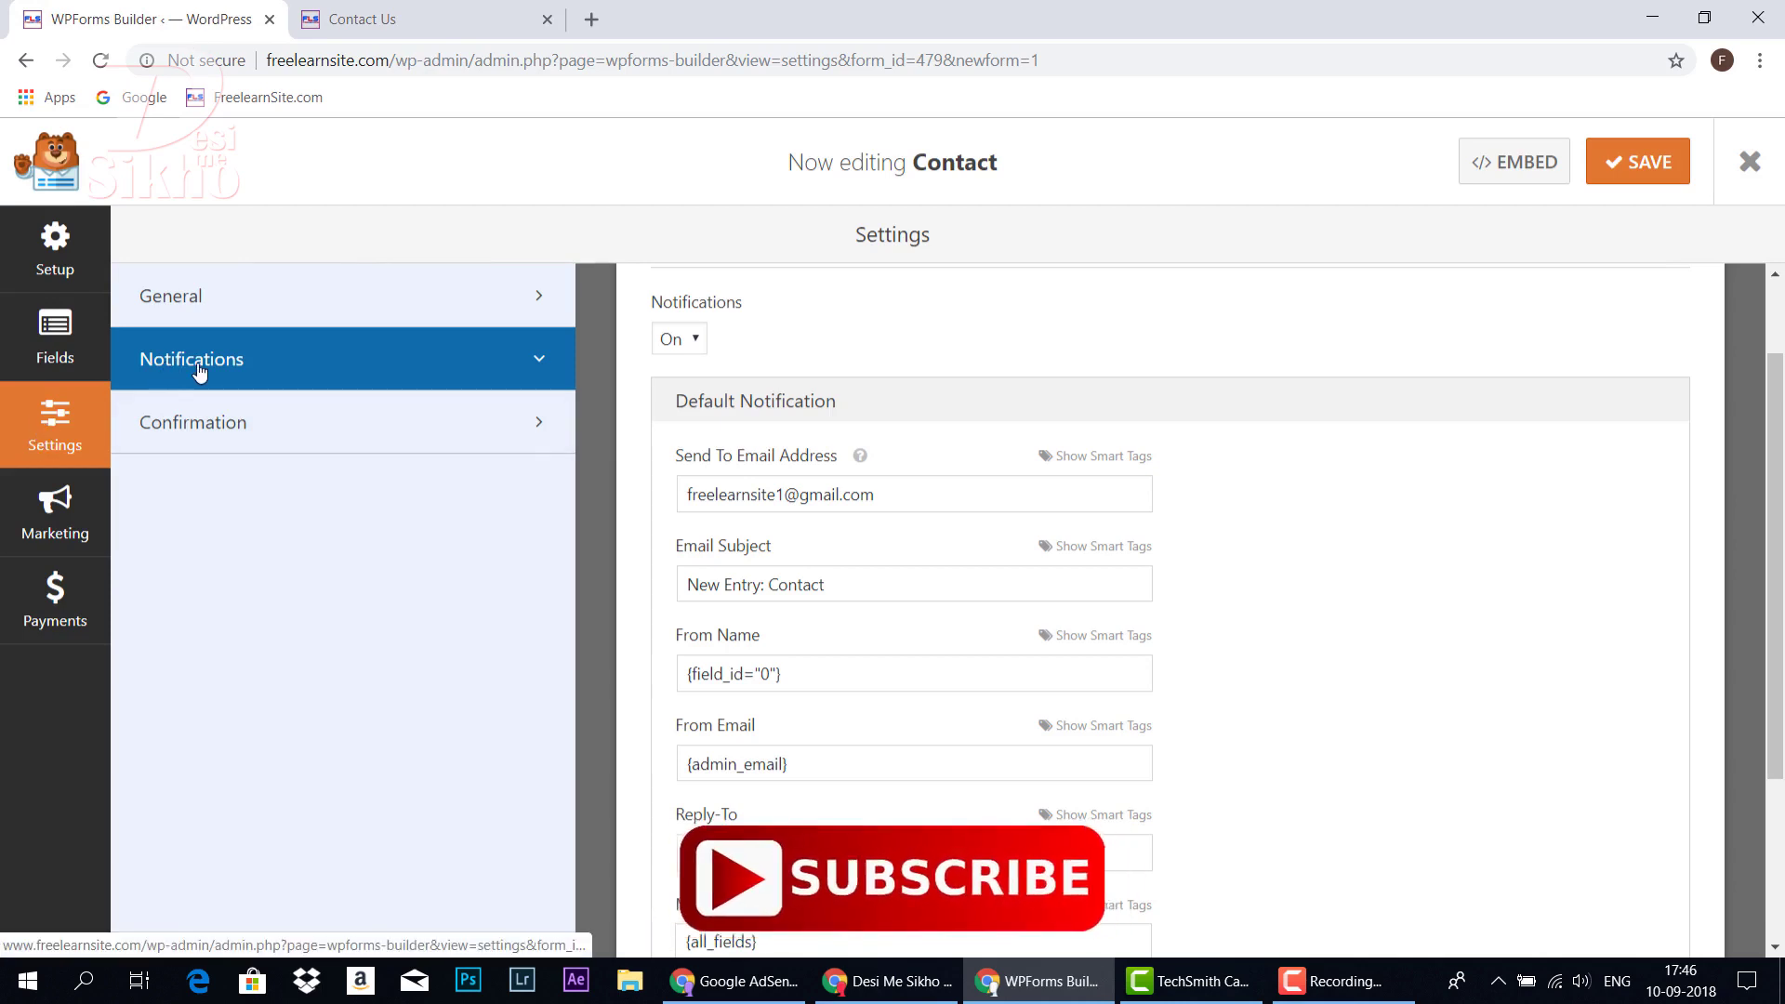
pyautogui.click(100, 271)
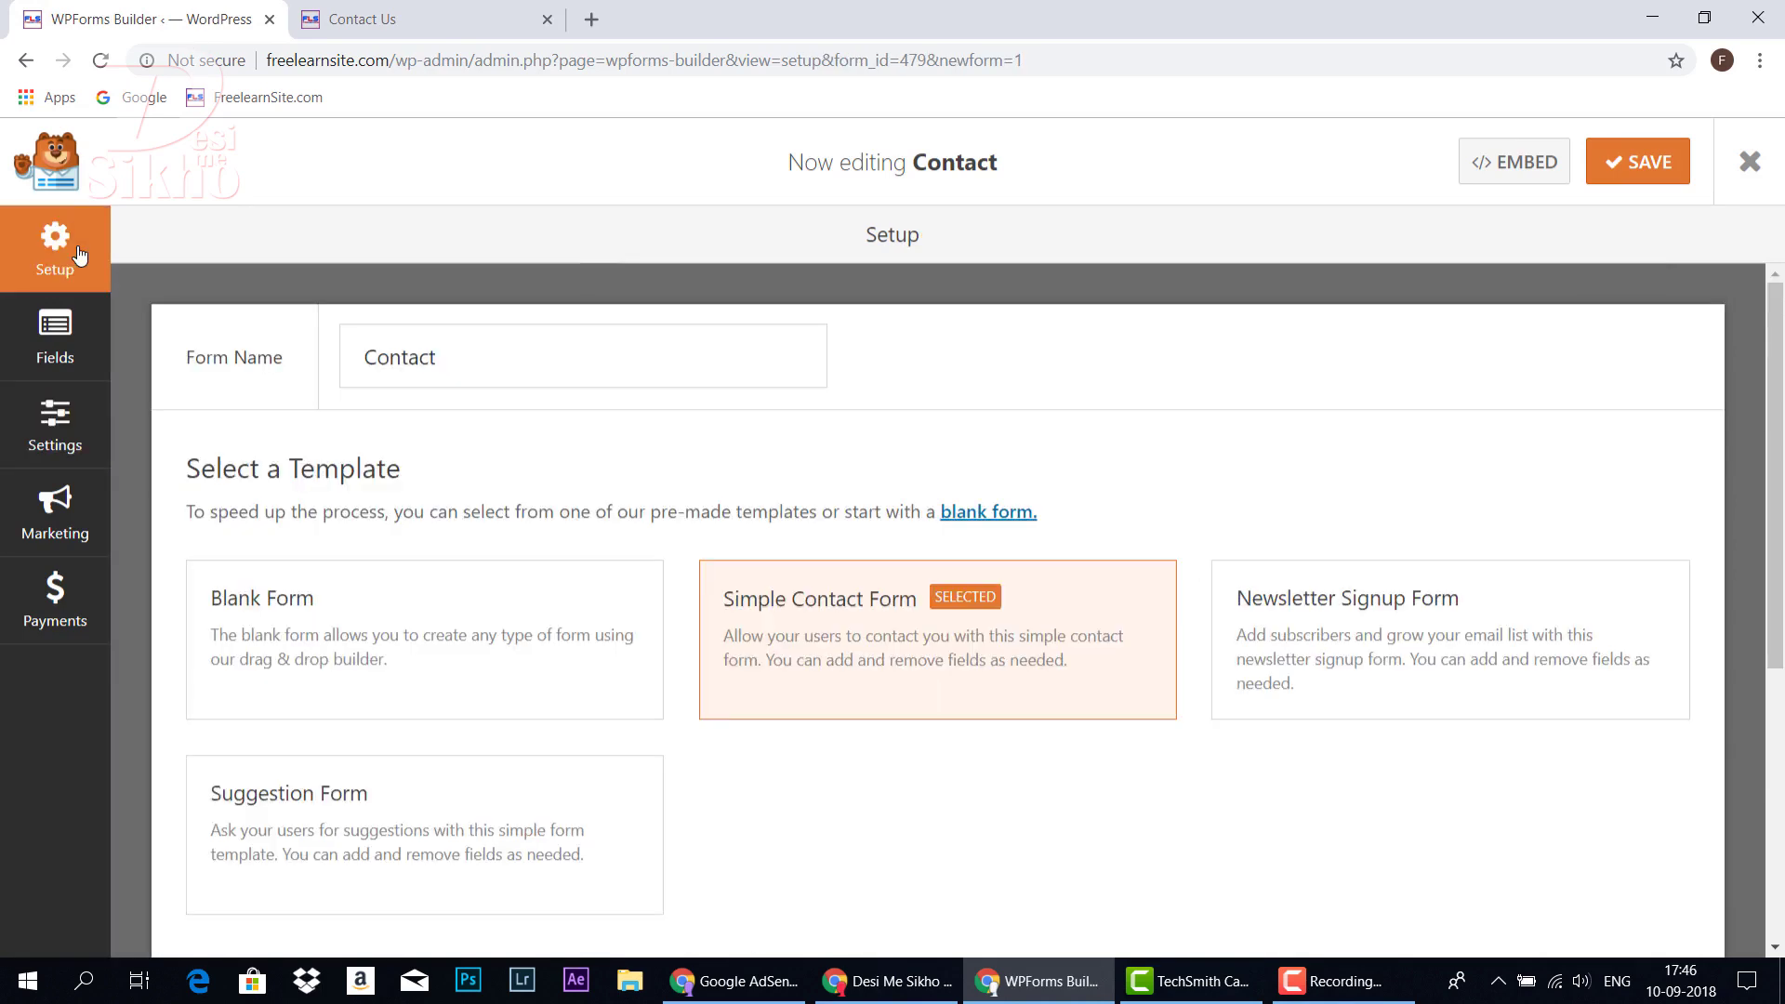
pyautogui.click(74, 346)
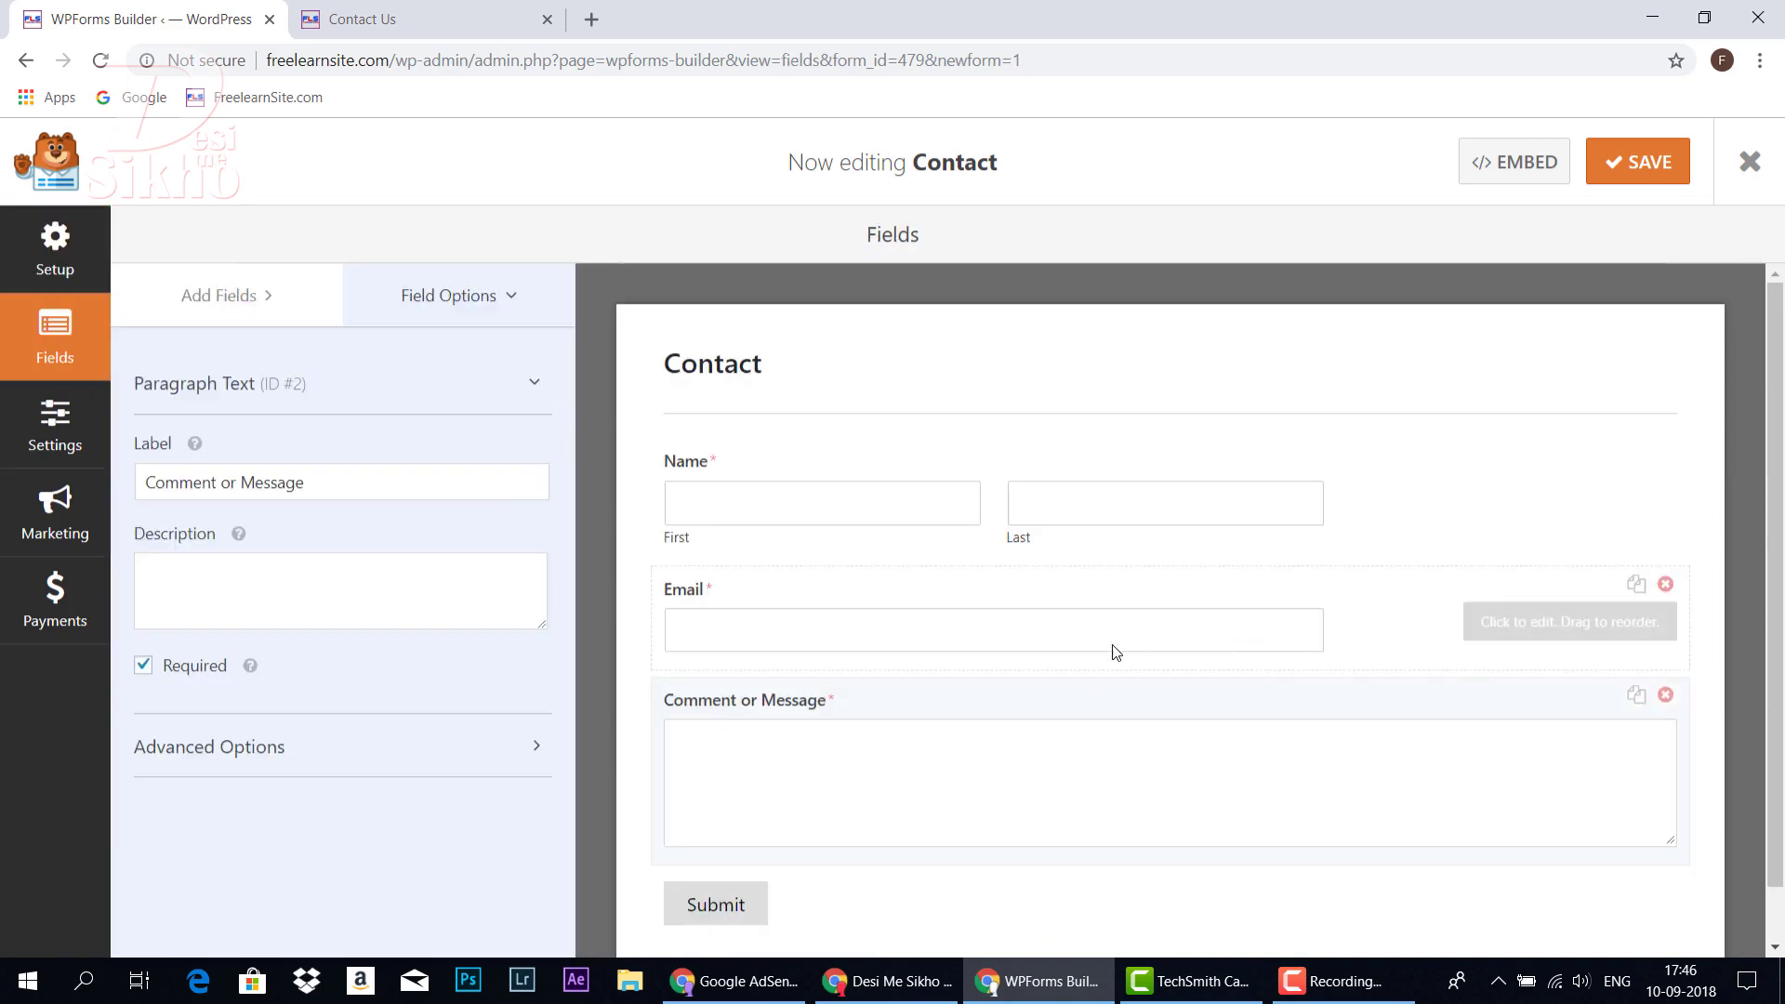
pyautogui.click(1632, 165)
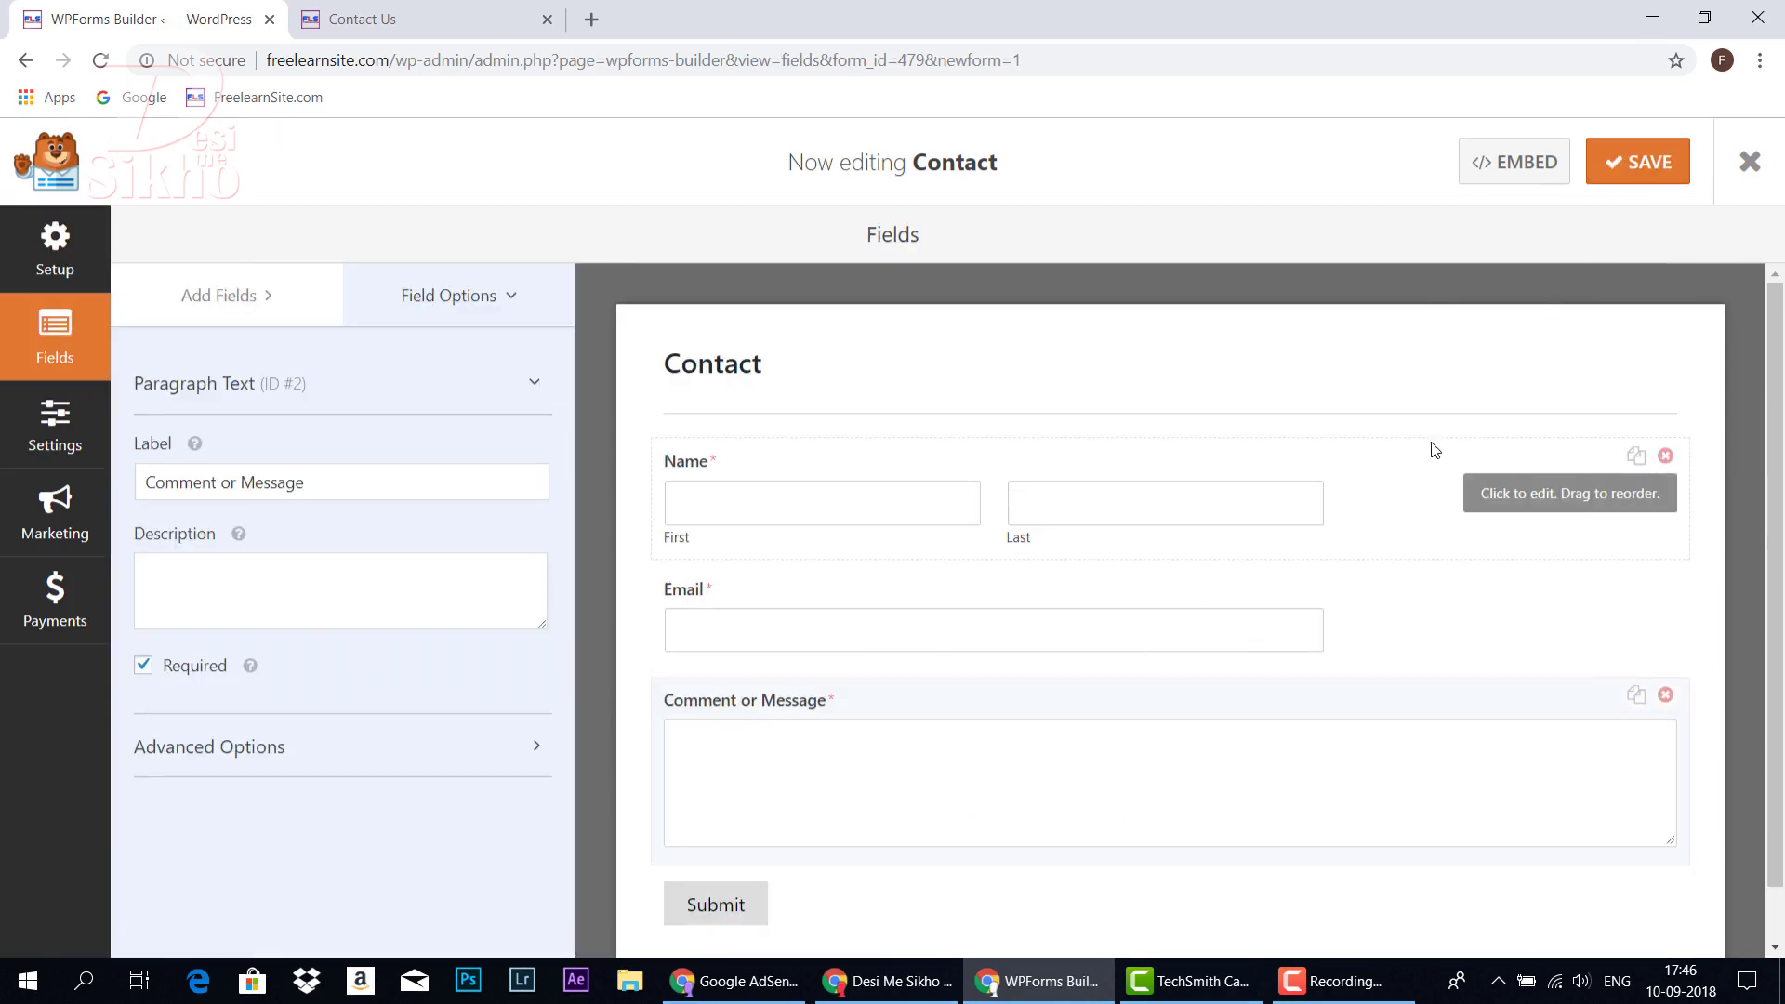
# Copy the Contact form's embed shortcode and exit the form builder
pyautogui.click(1522, 170)
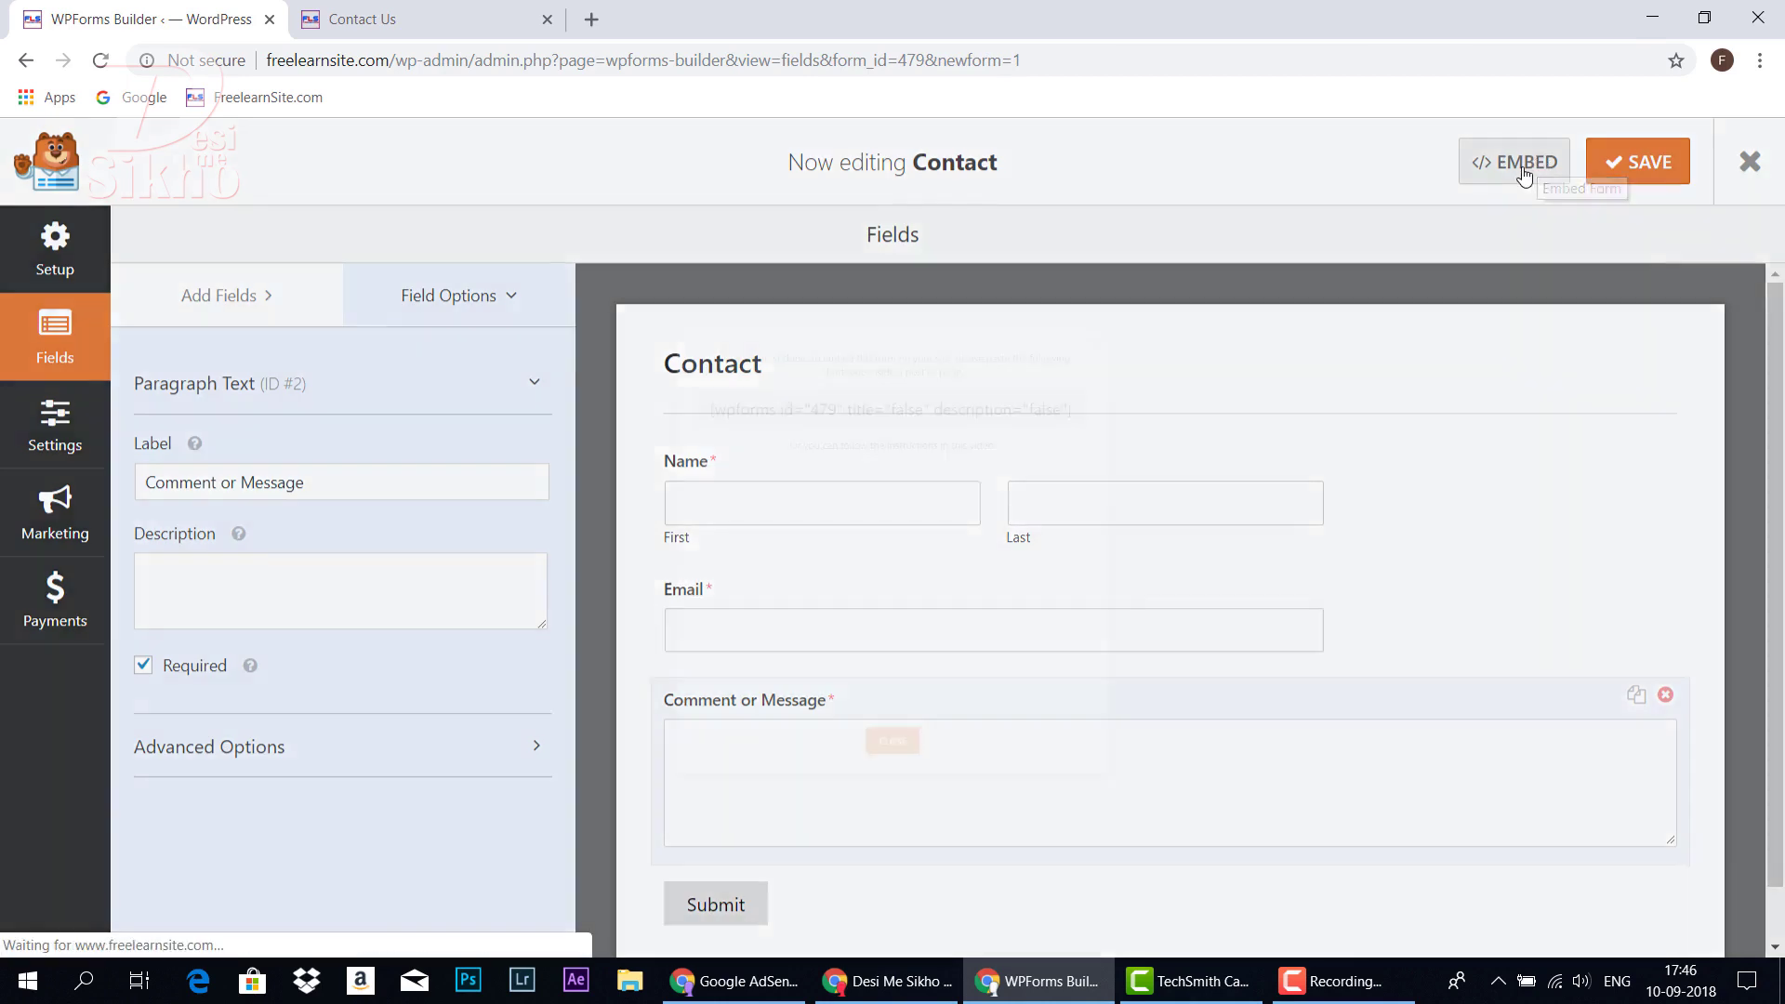
pyautogui.moveTo(1224, 303); pyautogui.dragTo(539, 309)
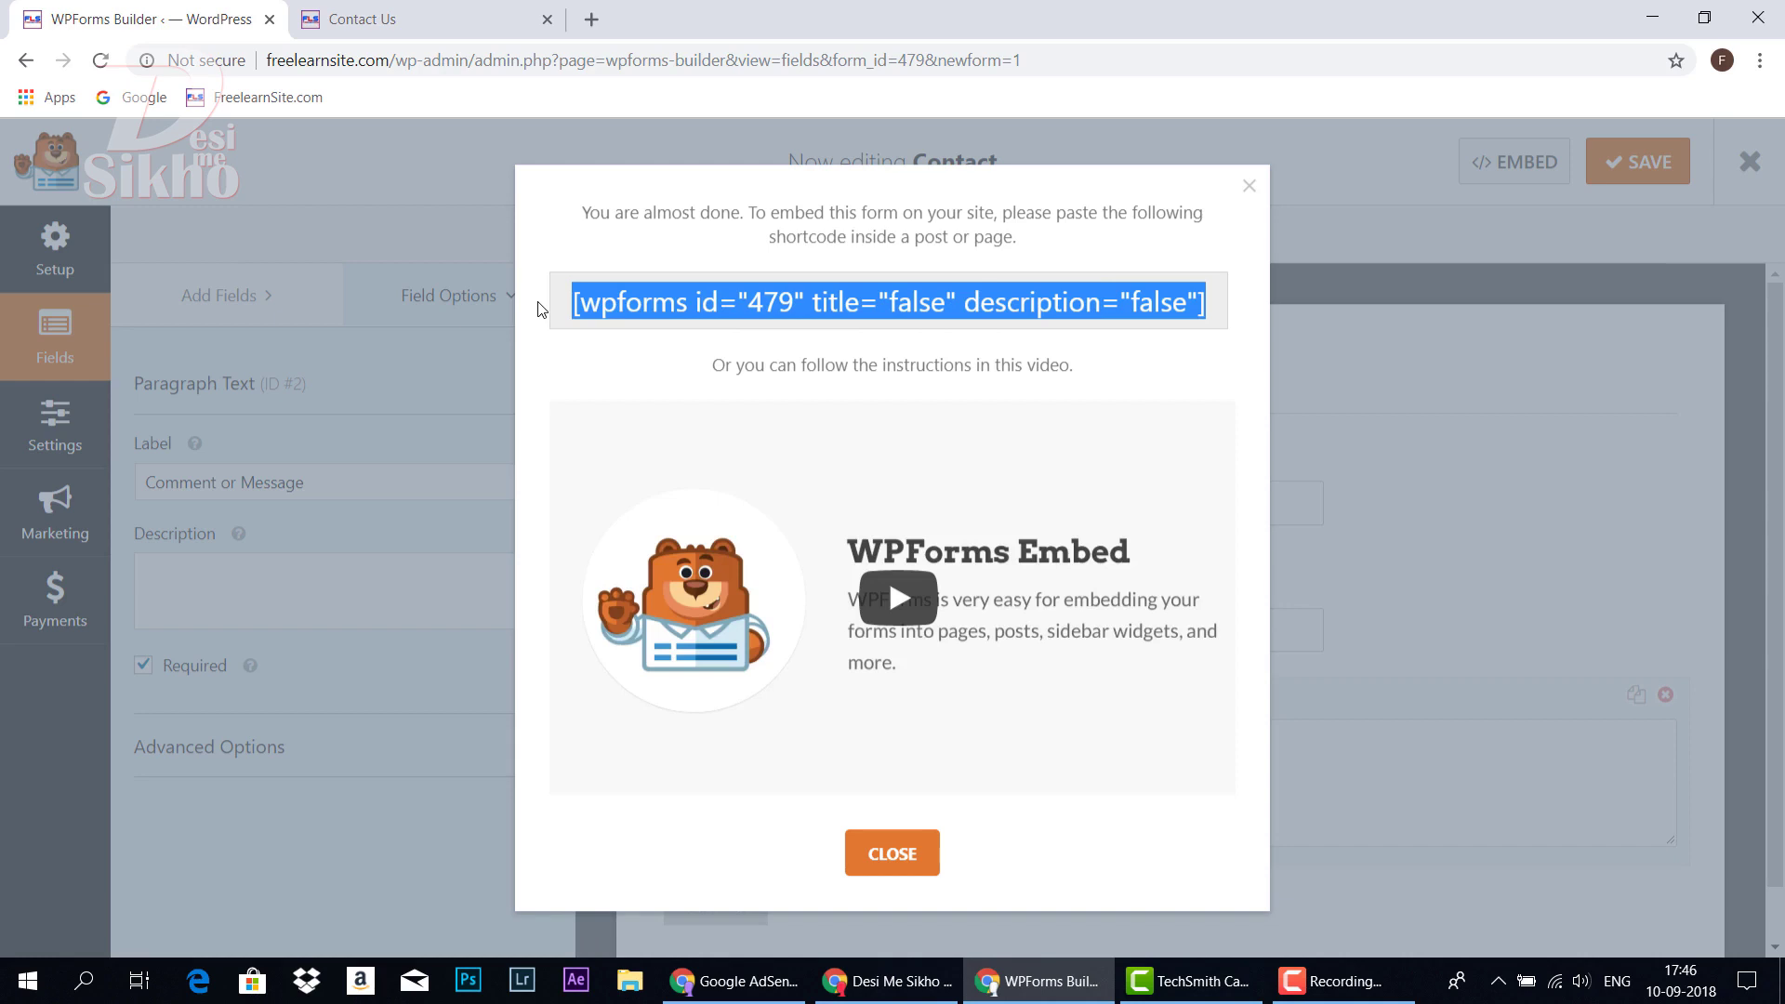
pyautogui.rightClick(1083, 295)
pyautogui.click(1119, 314)
pyautogui.click(891, 854)
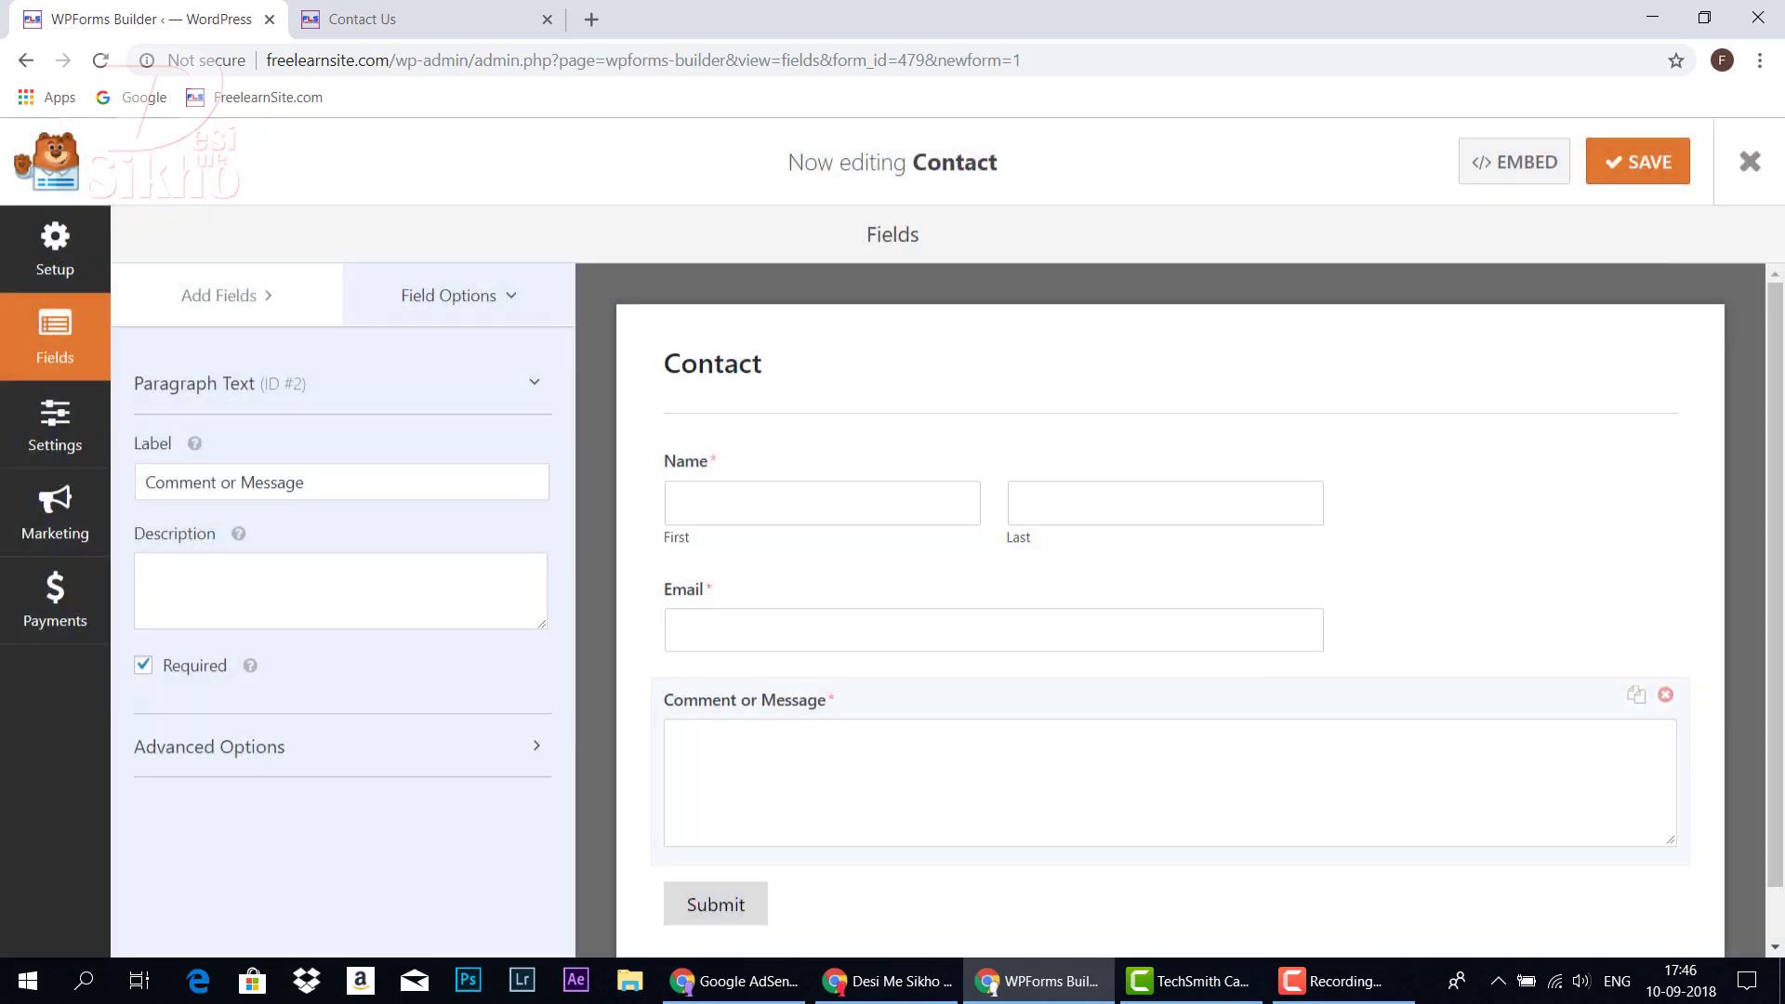
pyautogui.click(1750, 162)
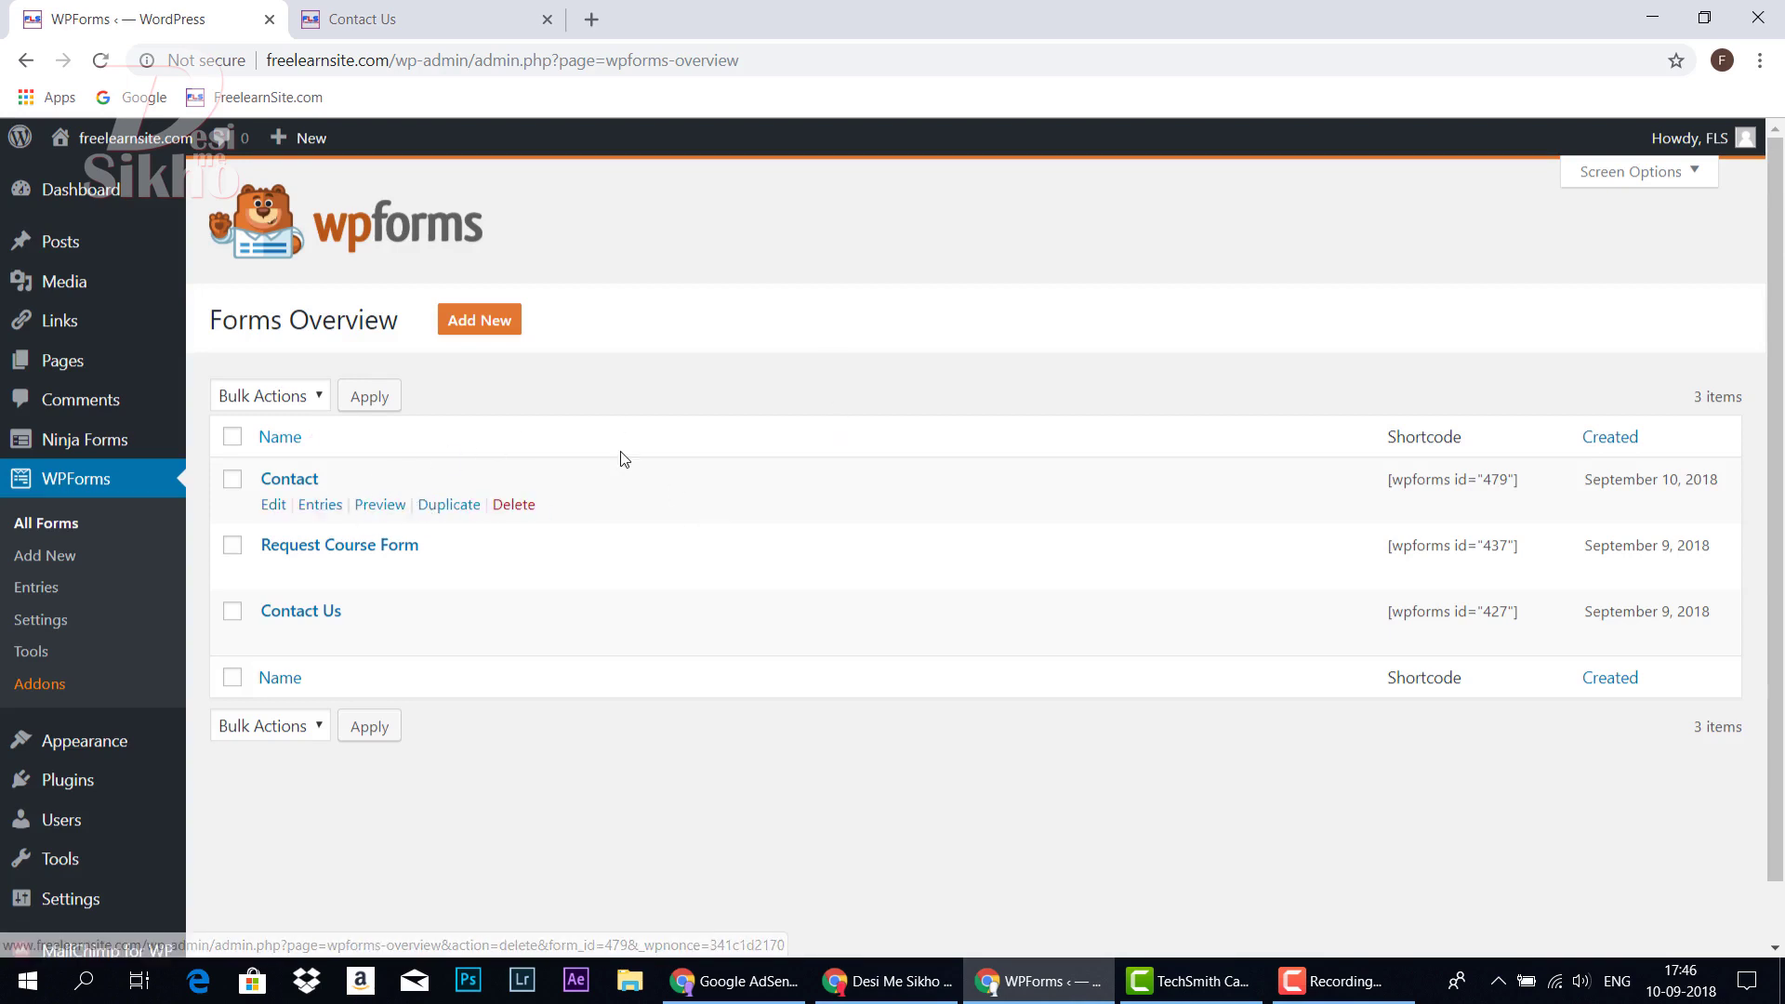
# Create a new page titled 'Contact' and paste the [wpforms id="479"] shortcode into its body
pyautogui.click(80, 361)
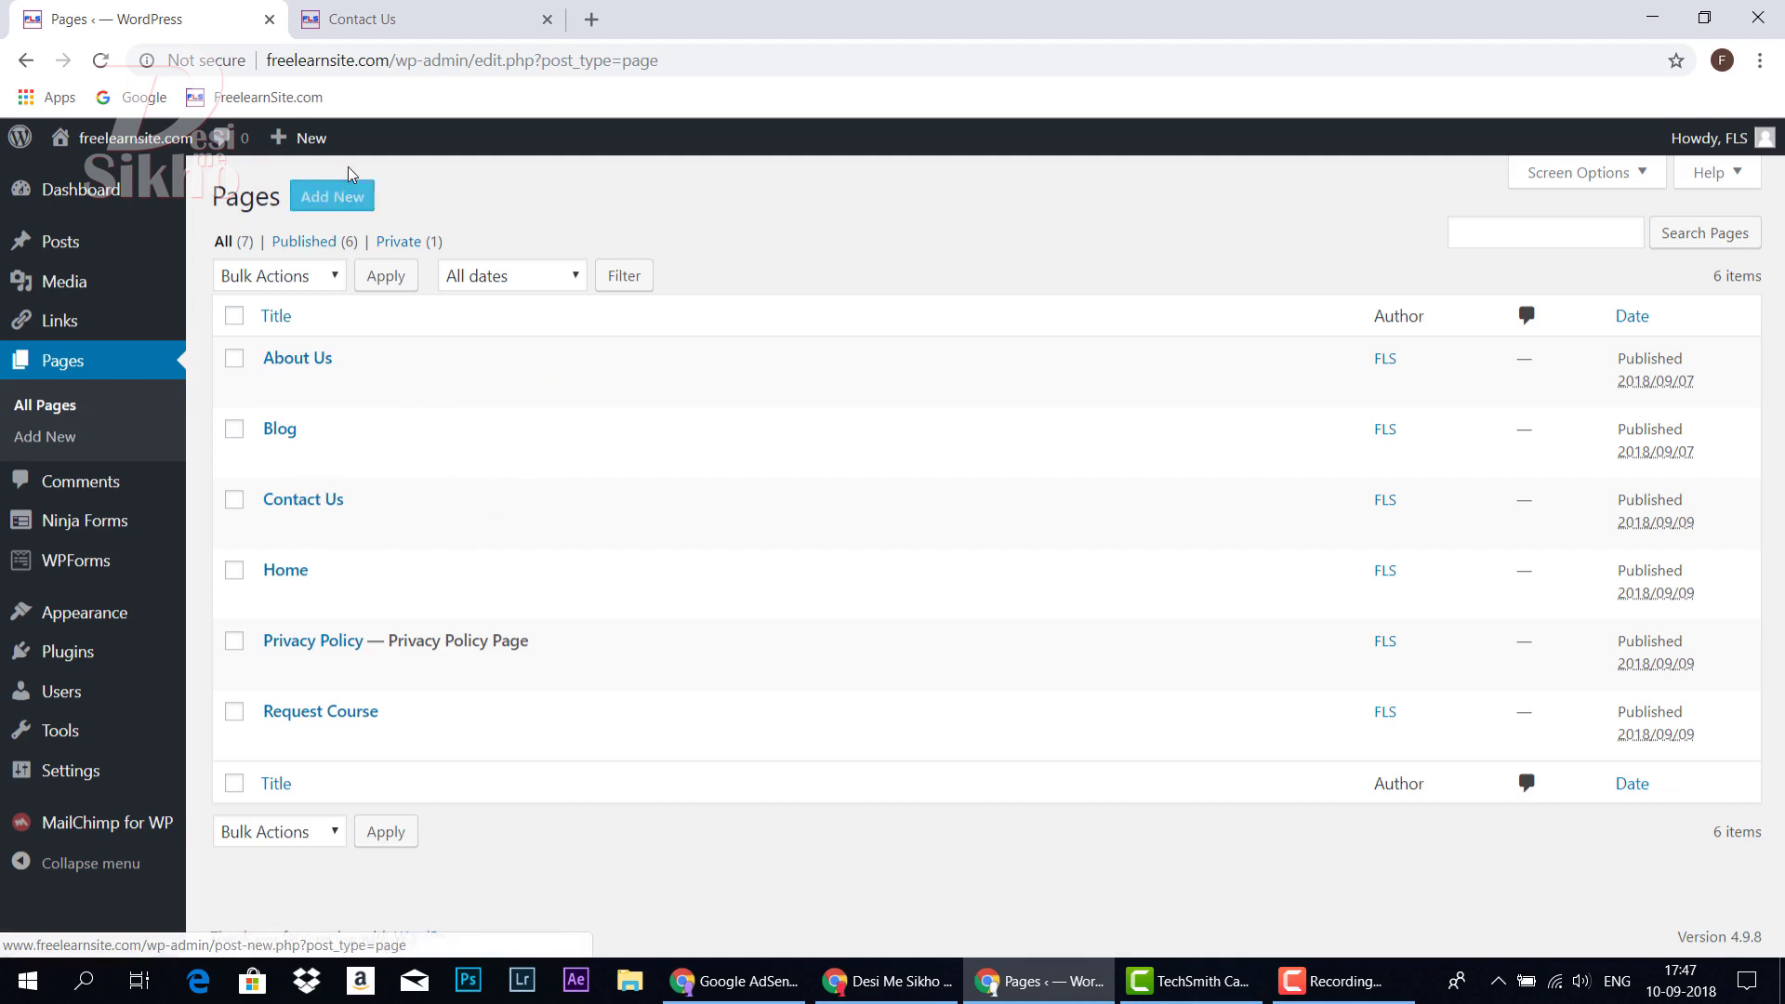
pyautogui.click(333, 199)
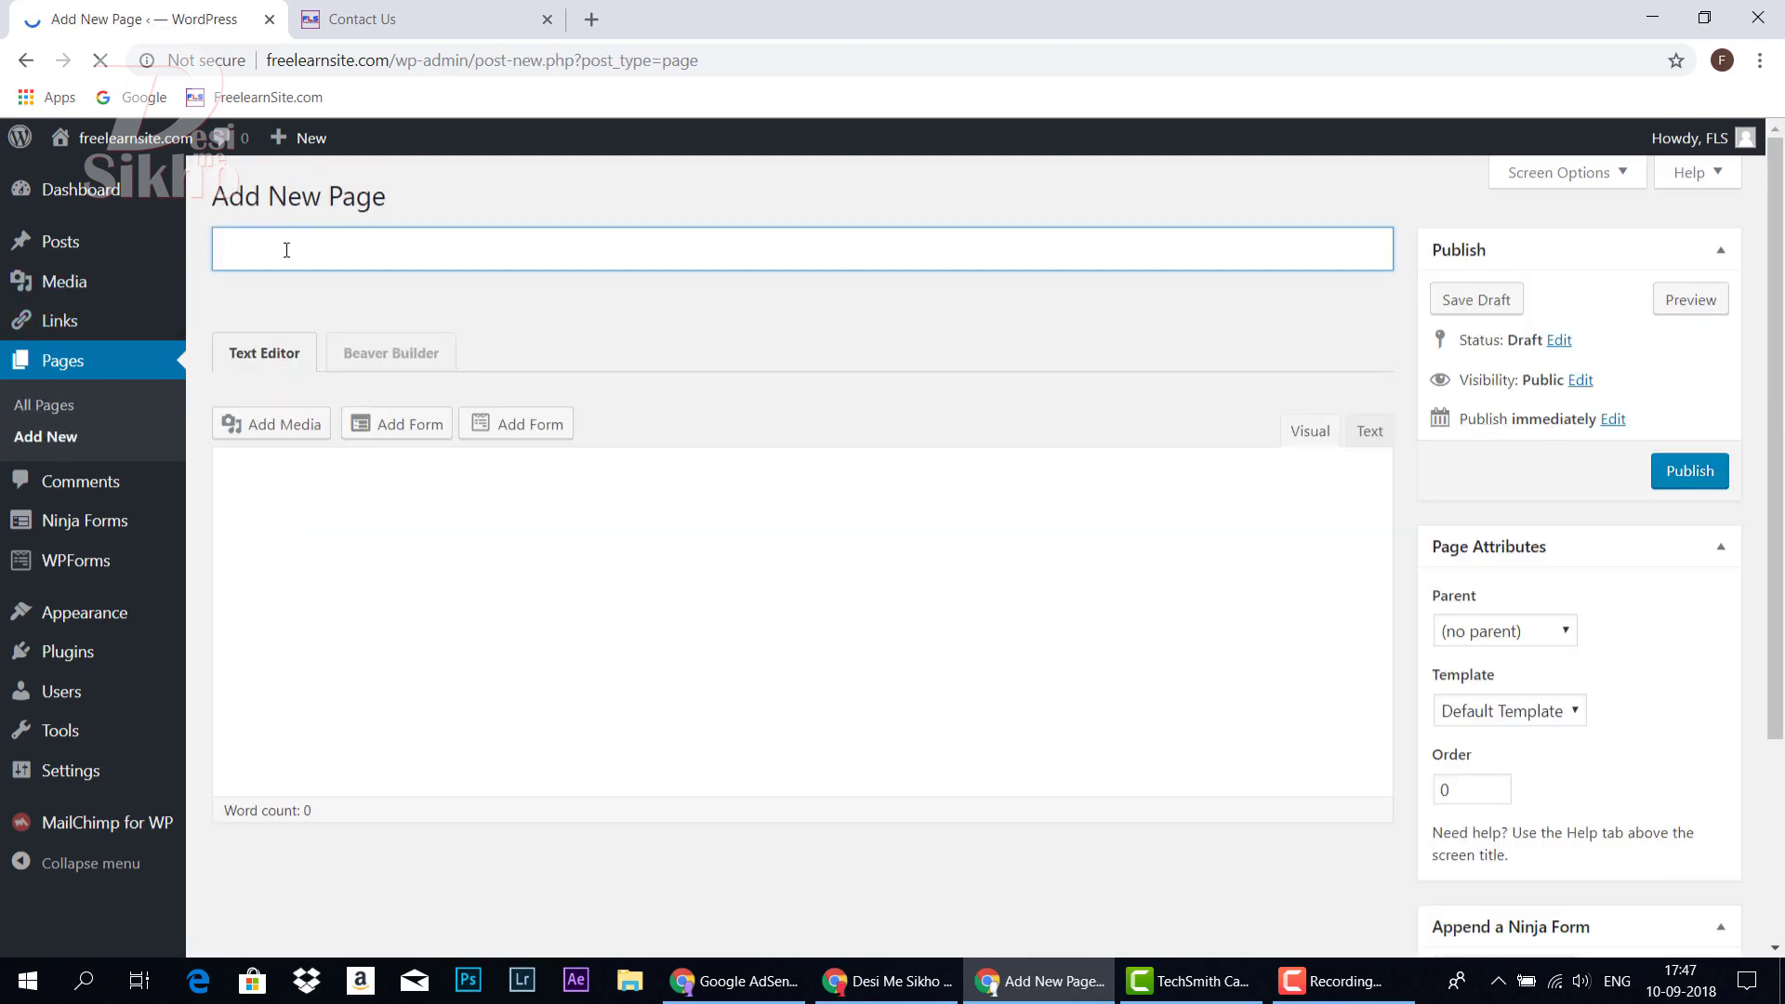
pyautogui.write('Contact')
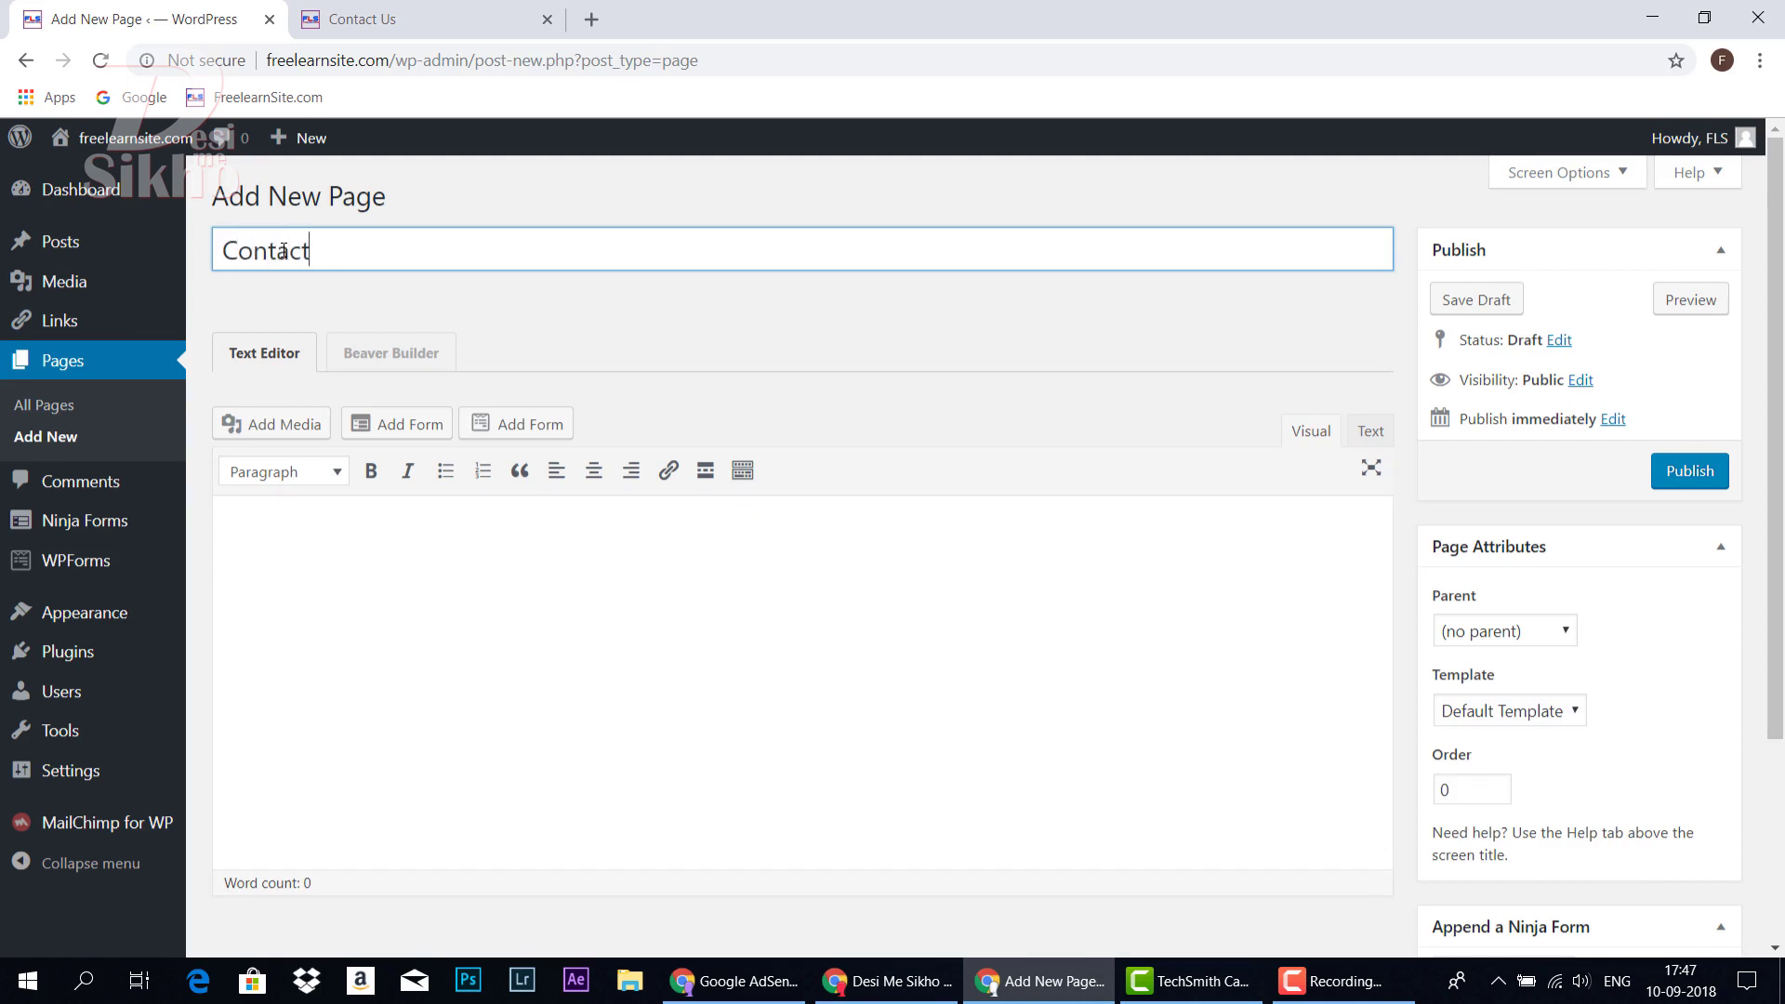
pyautogui.click(1369, 433)
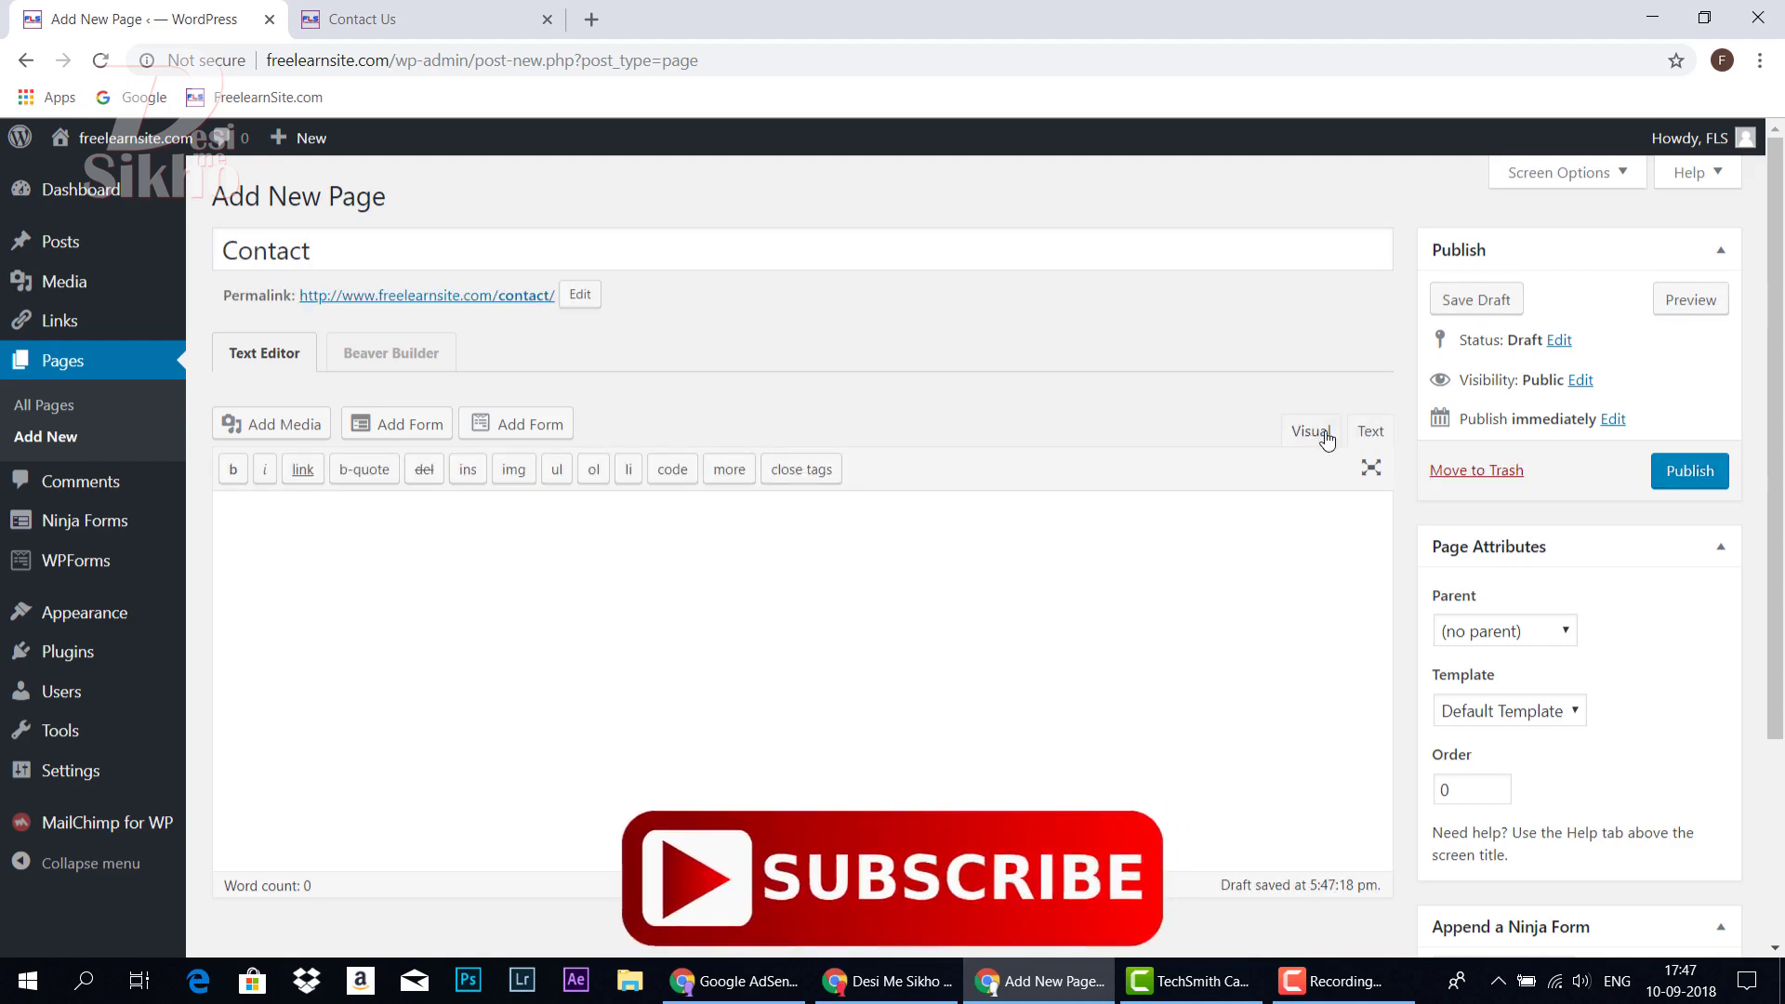
pyautogui.click(1327, 437)
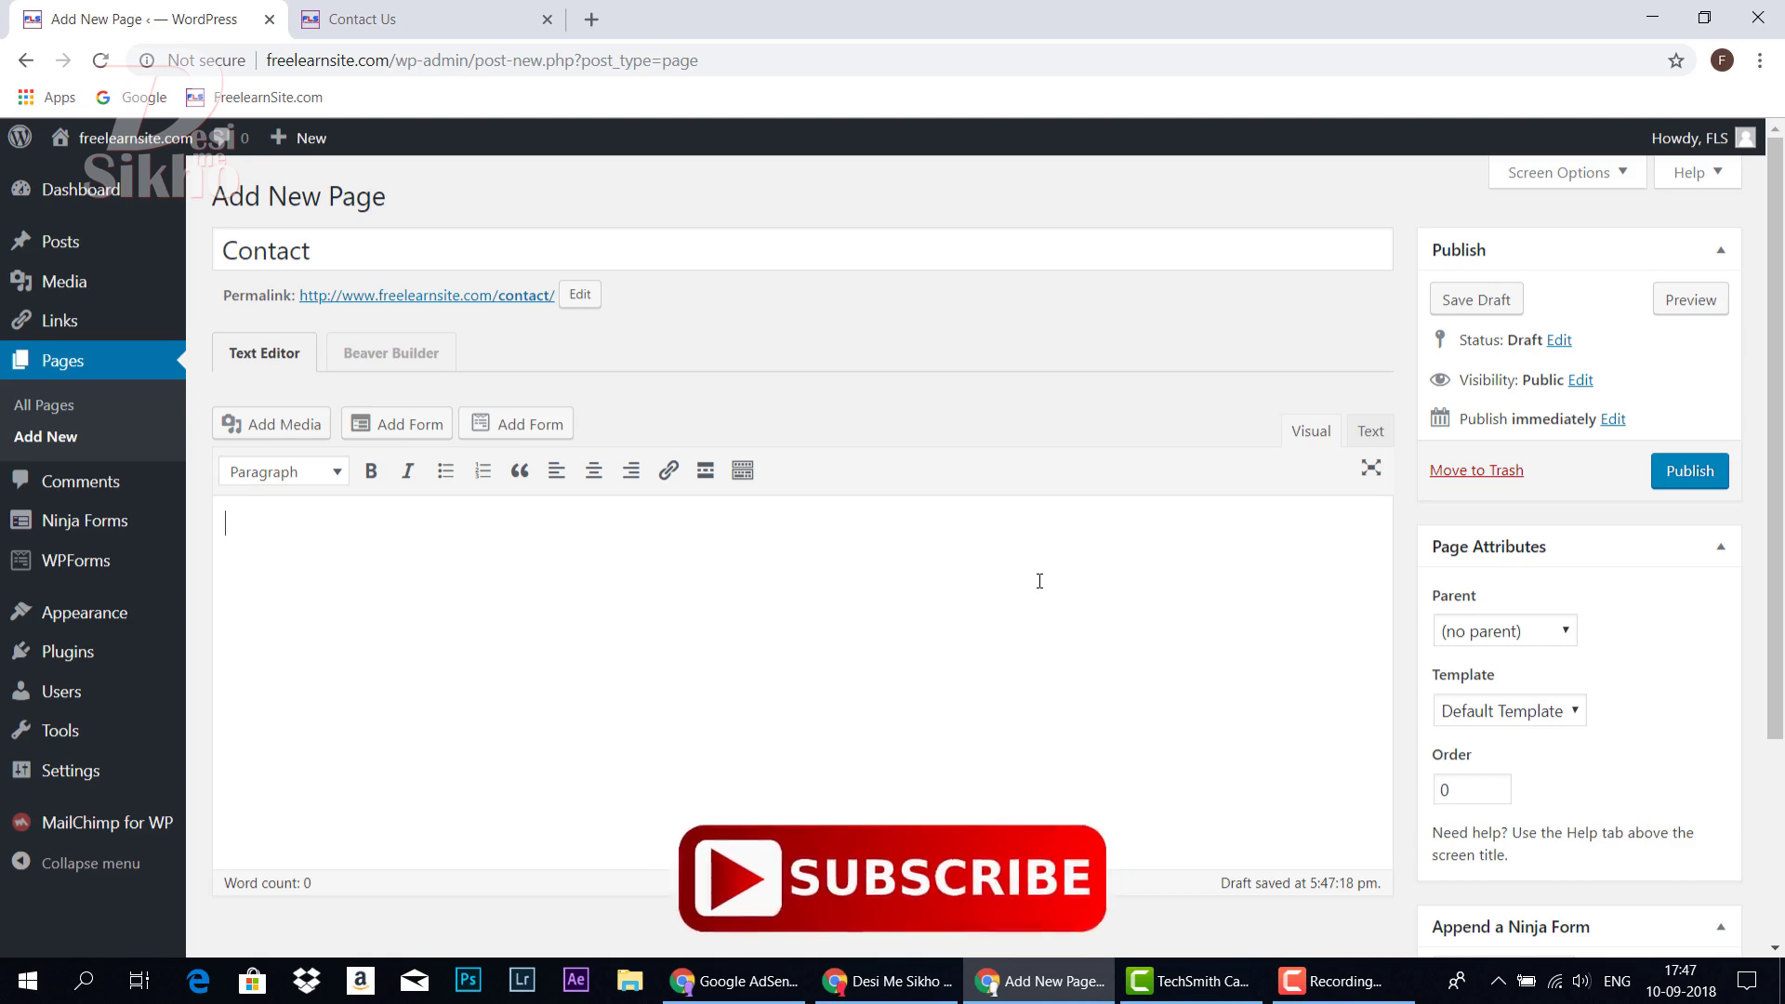
pyautogui.hotkey('ctrl', 'v')
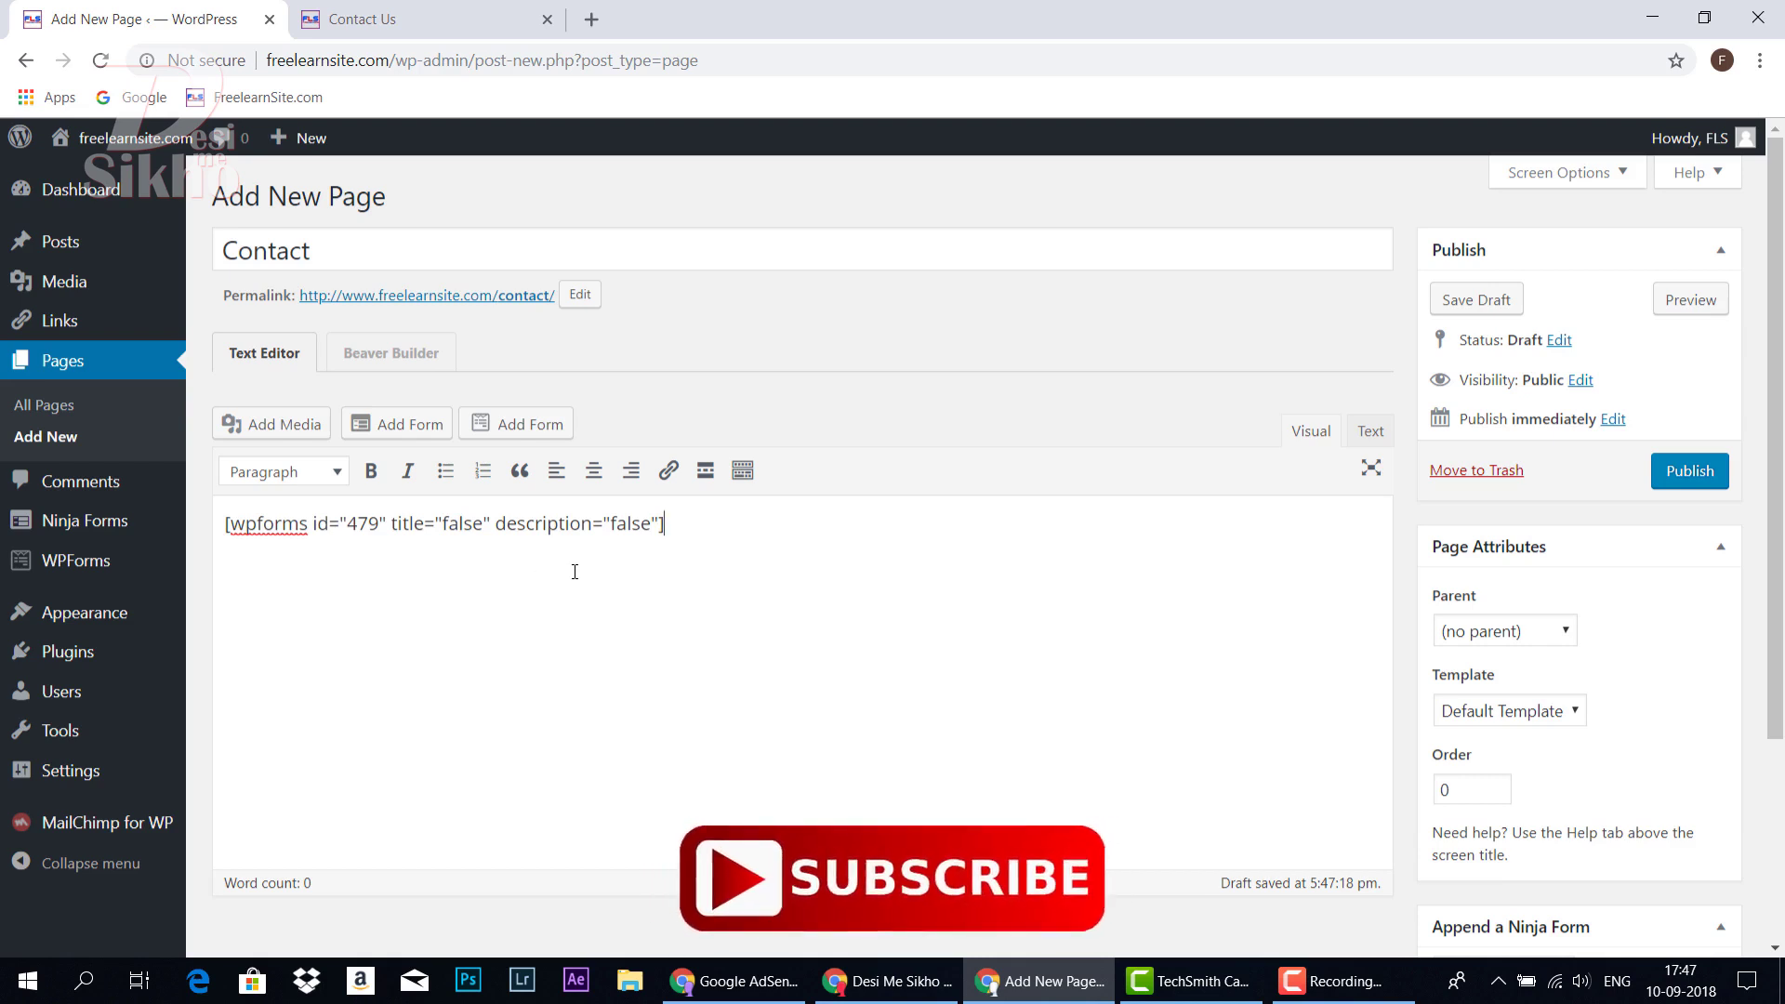
# Publish the Contact page and return to the Pages list
pyautogui.moveTo(335, 249); pyautogui.dragTo(208, 263)
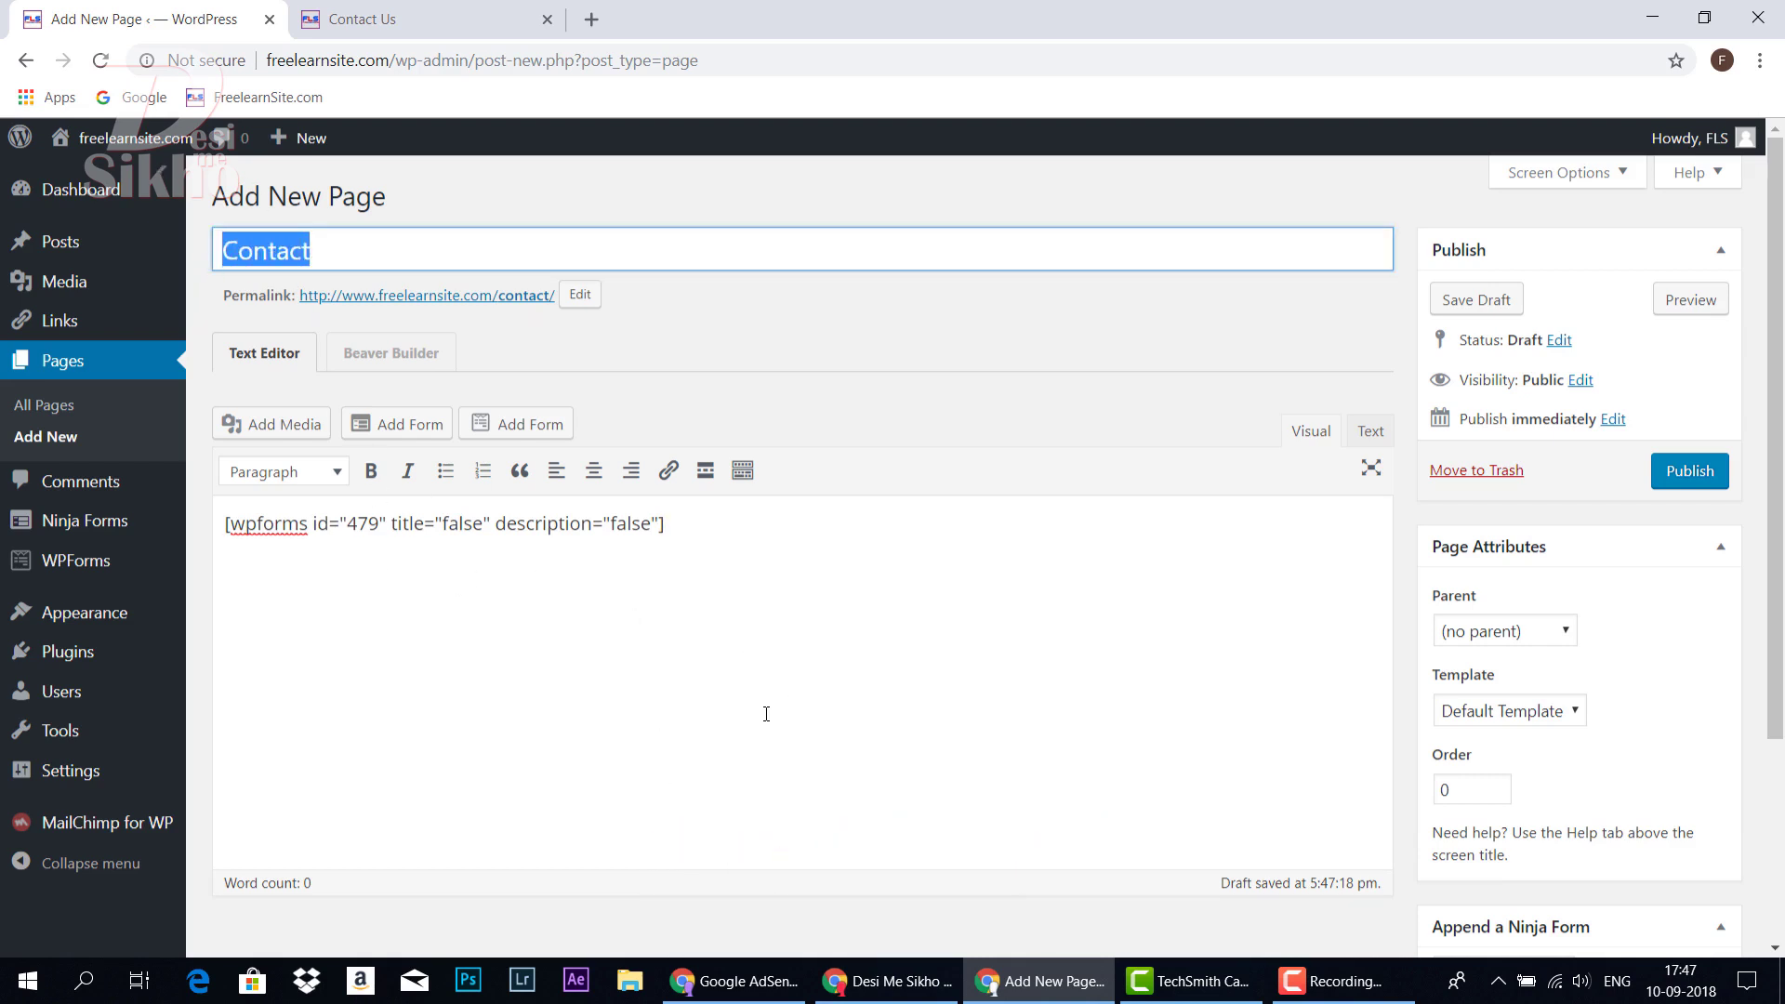
pyautogui.click(1701, 478)
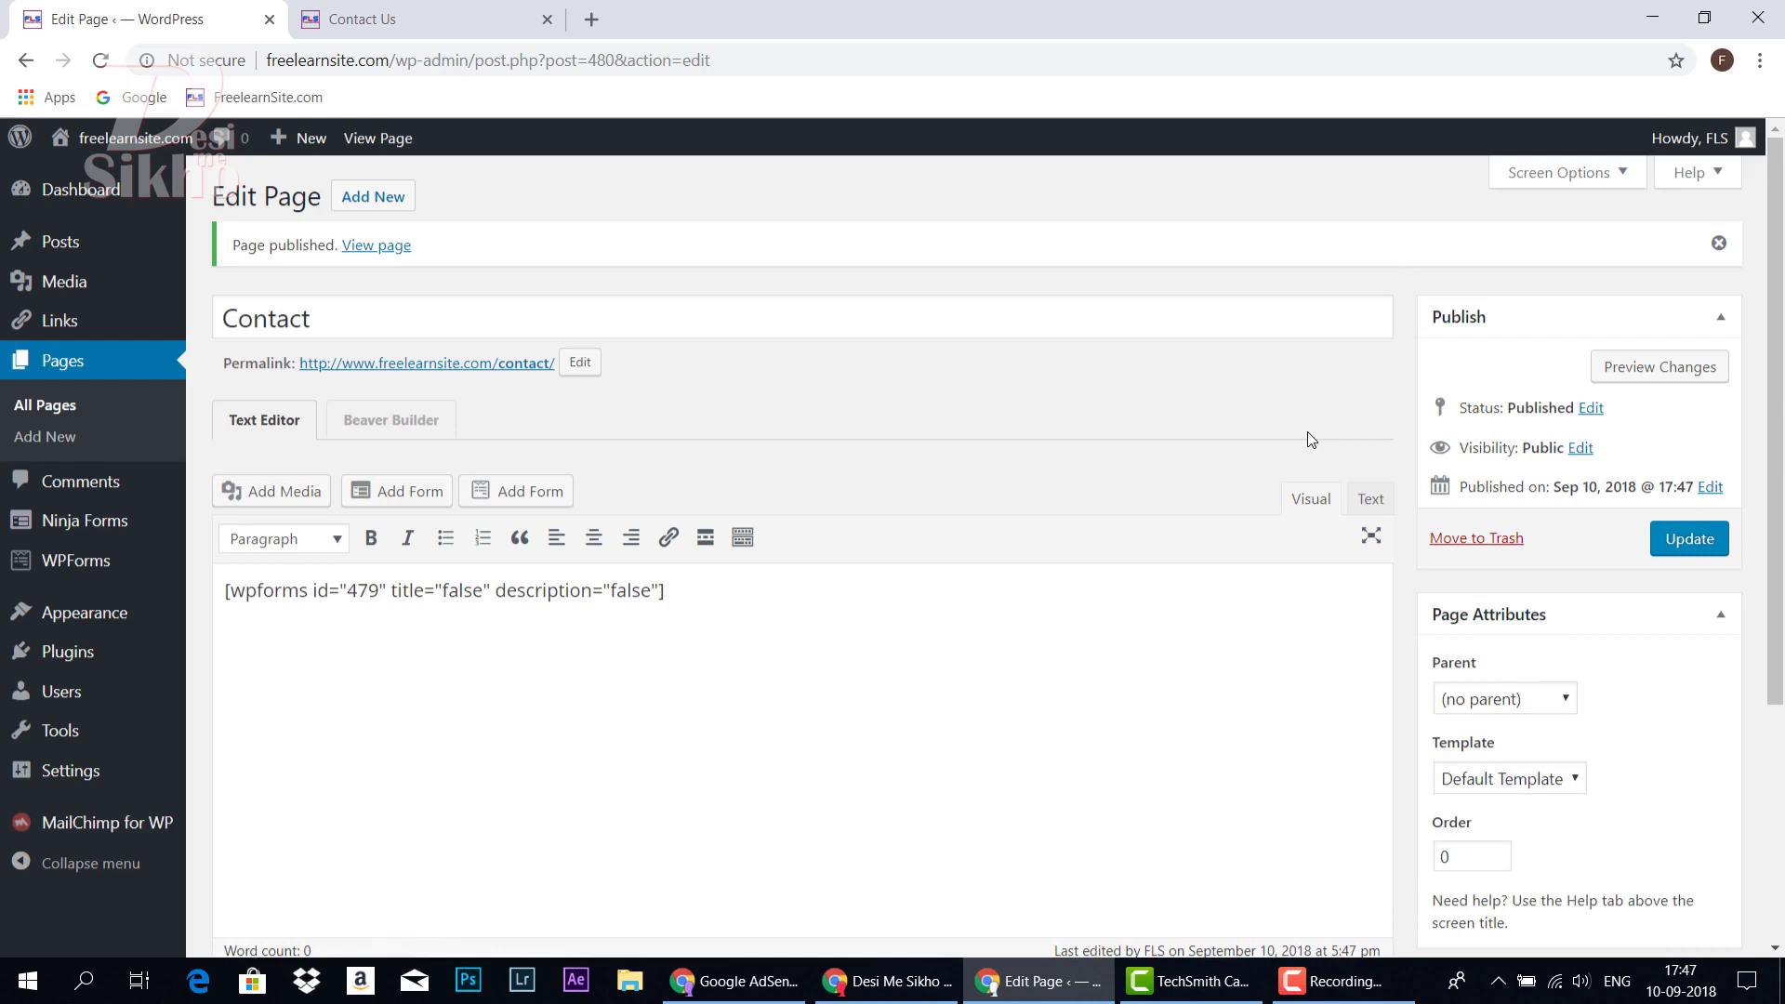
pyautogui.click(67, 371)
# Open Appearance > Menus and compare it with the live Contact Us page
pyautogui.moveTo(279, 506)
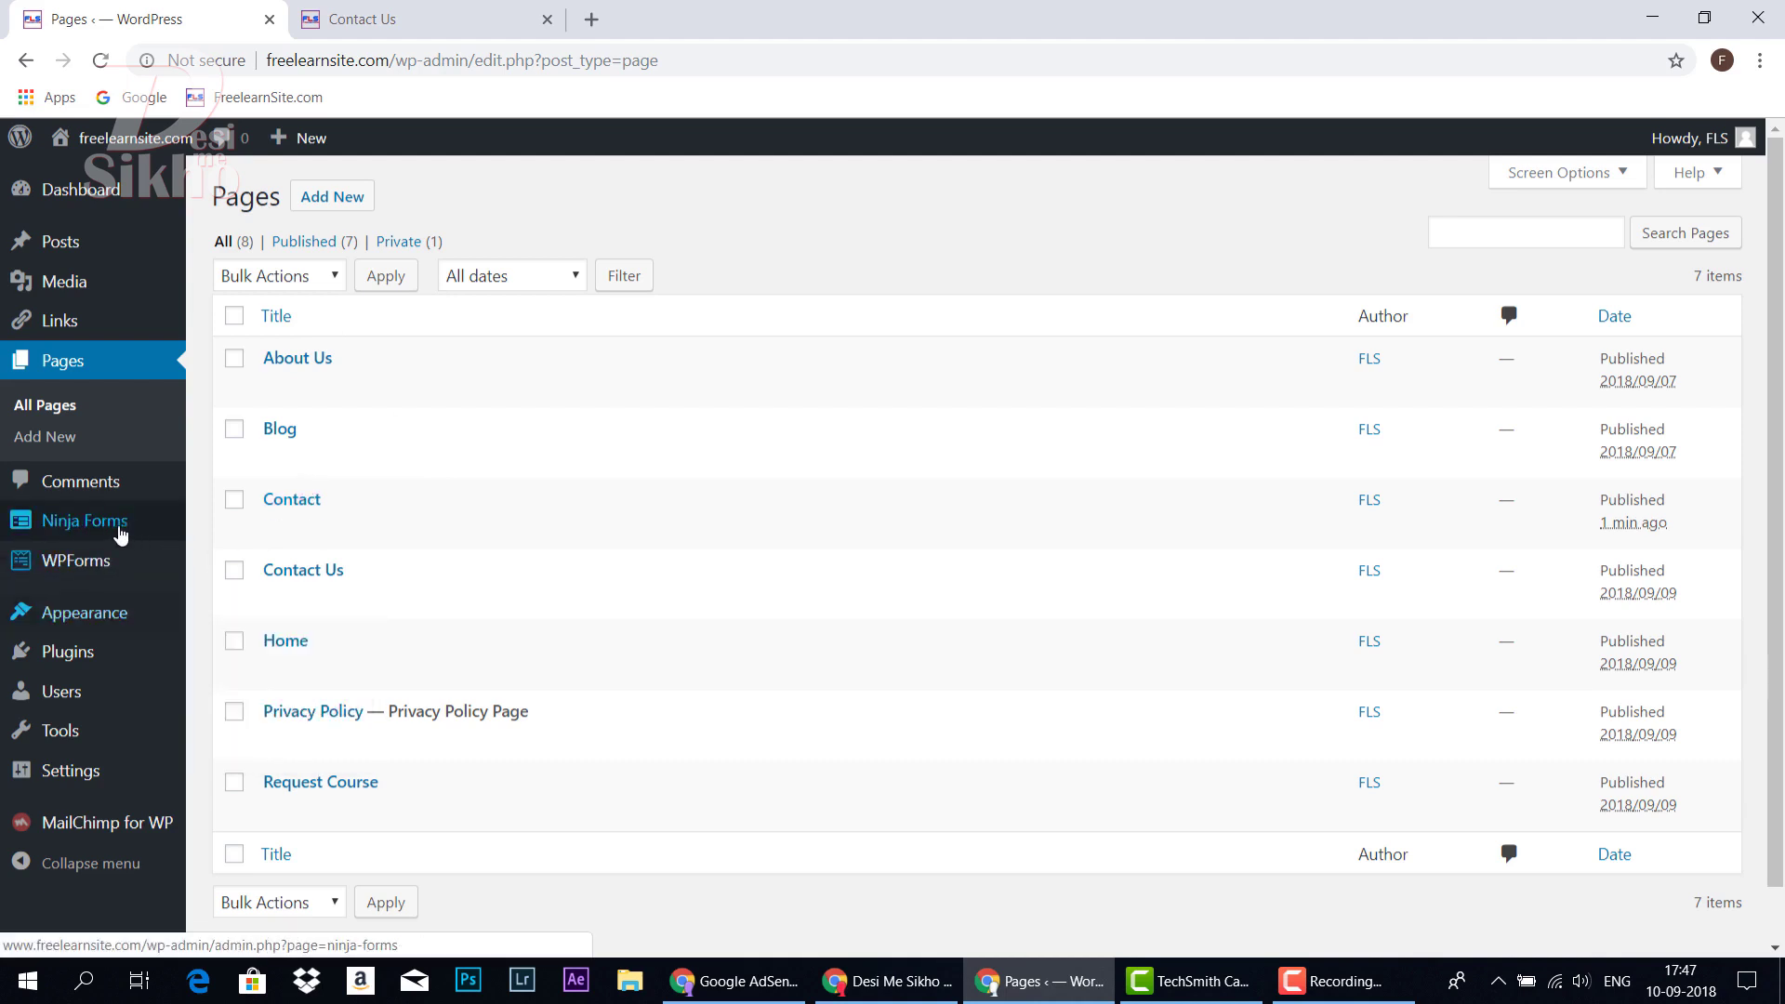
pyautogui.moveTo(263, 436)
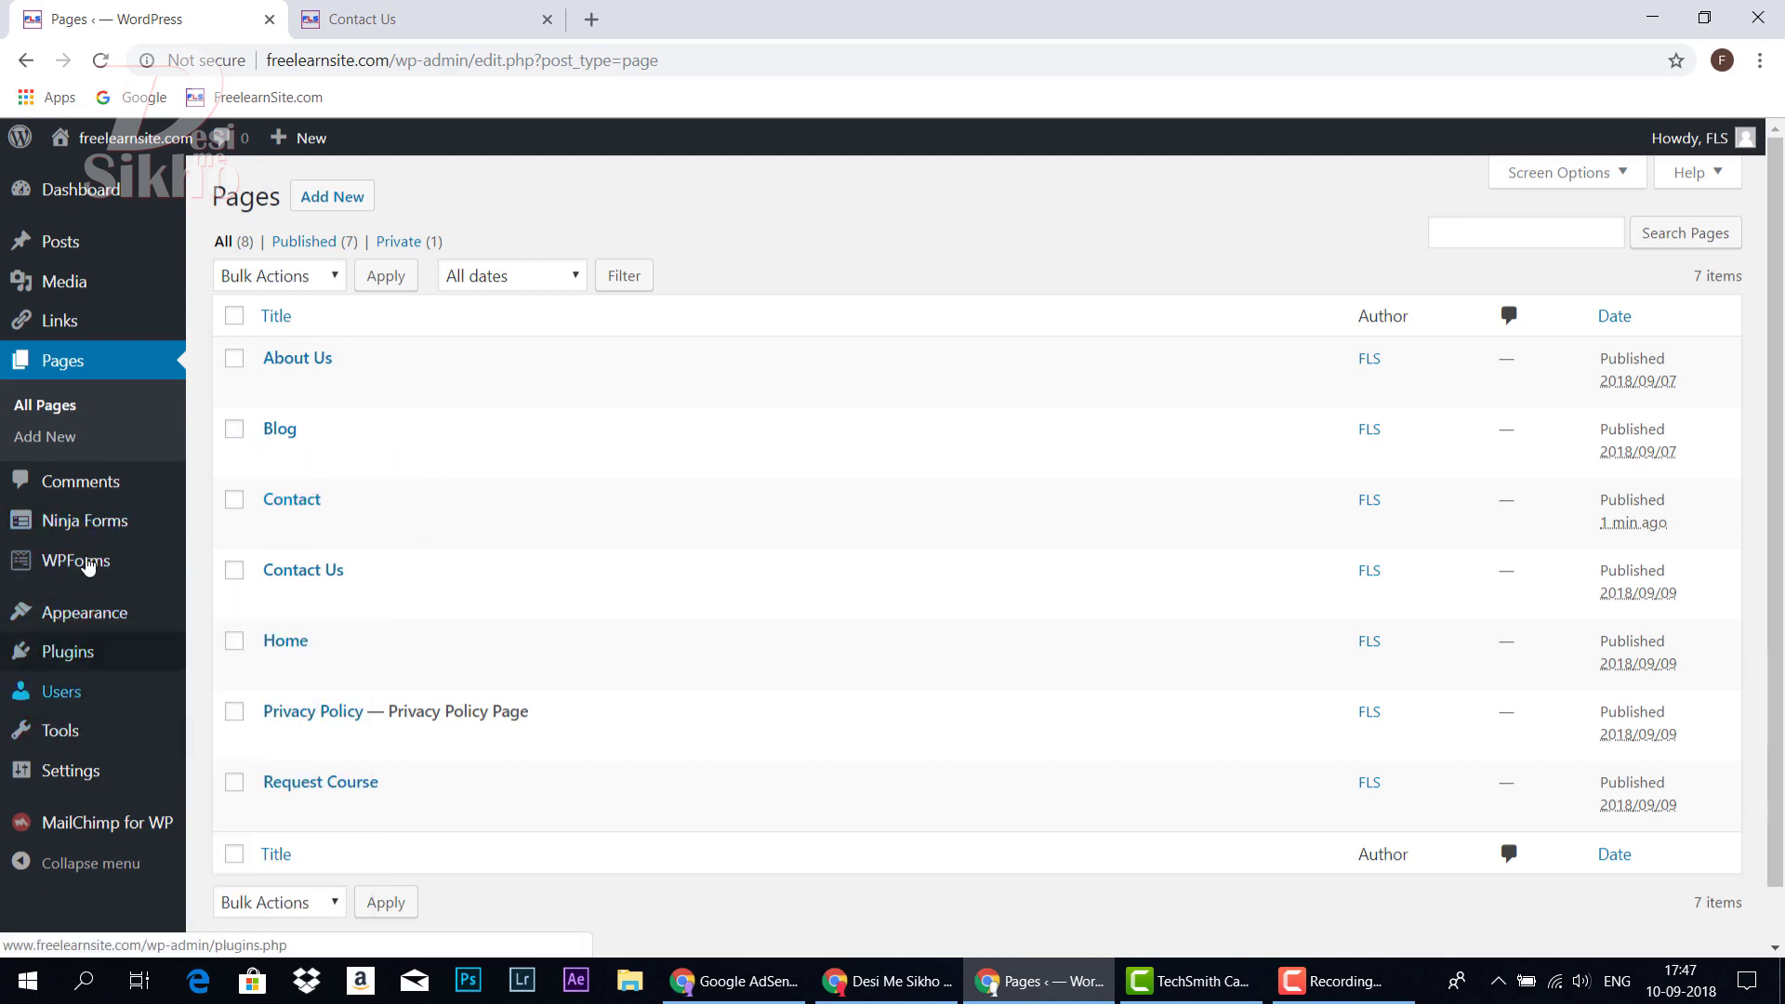
pyautogui.moveTo(83, 612)
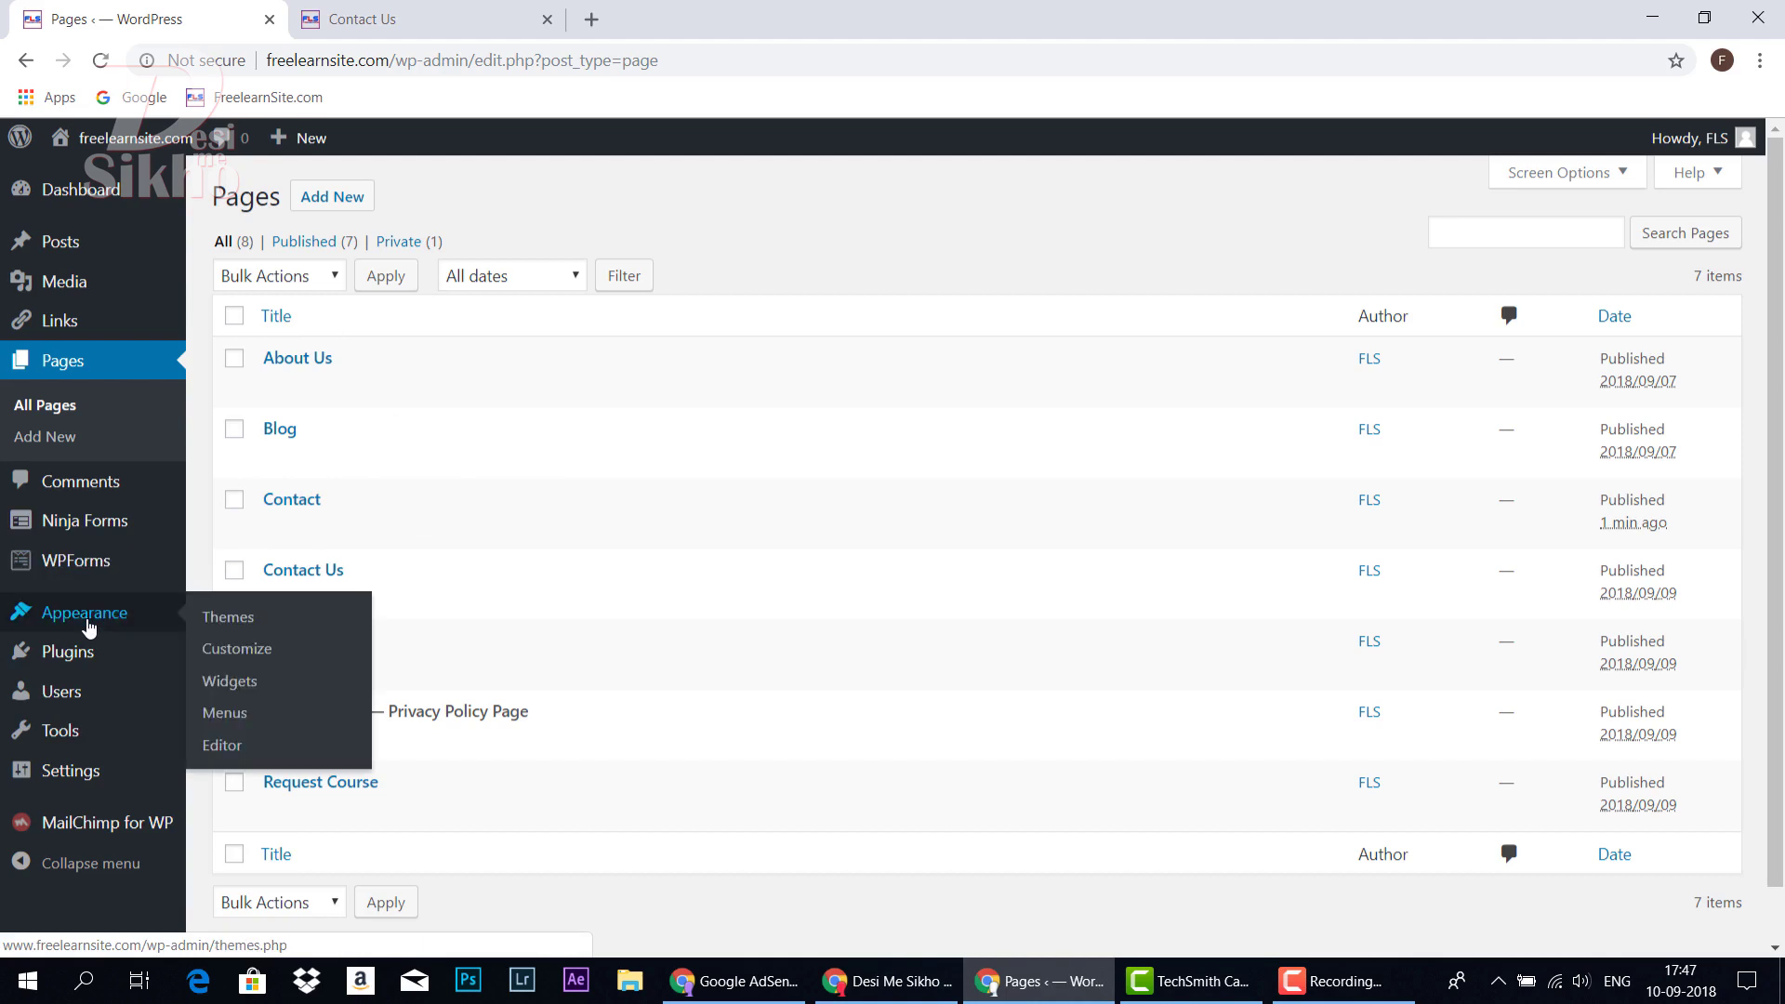
pyautogui.click(234, 720)
pyautogui.click(419, 18)
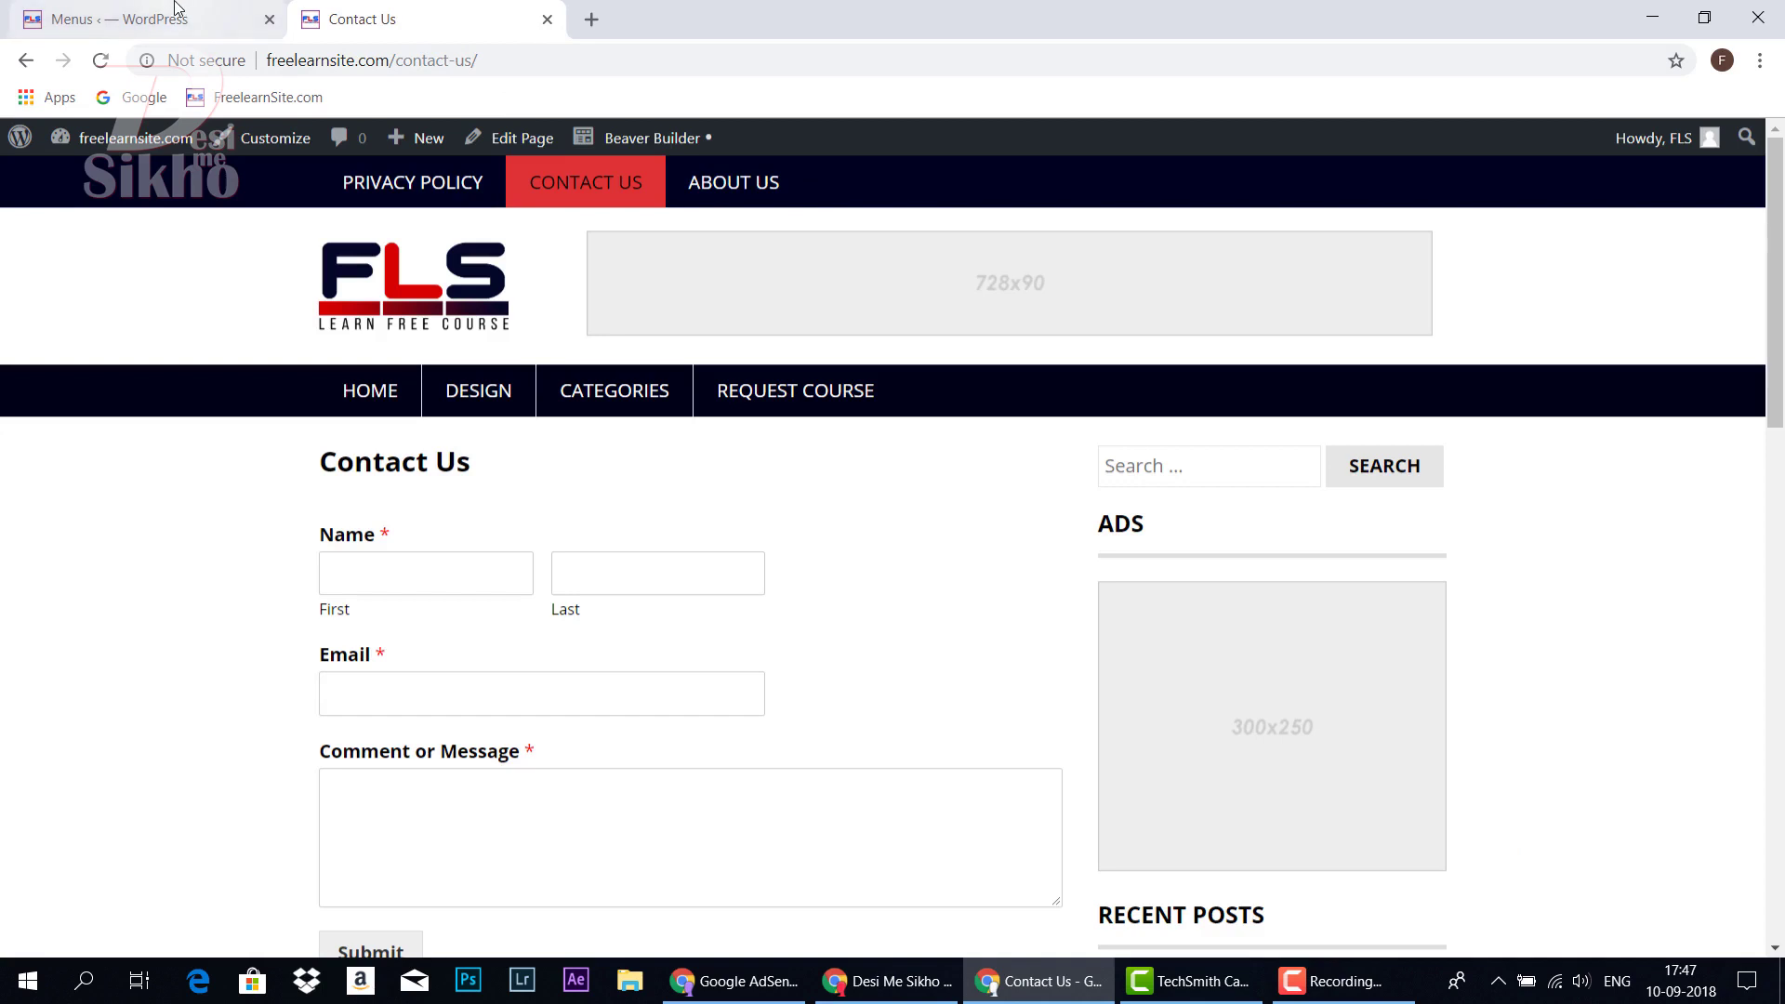
pyautogui.click(223, 18)
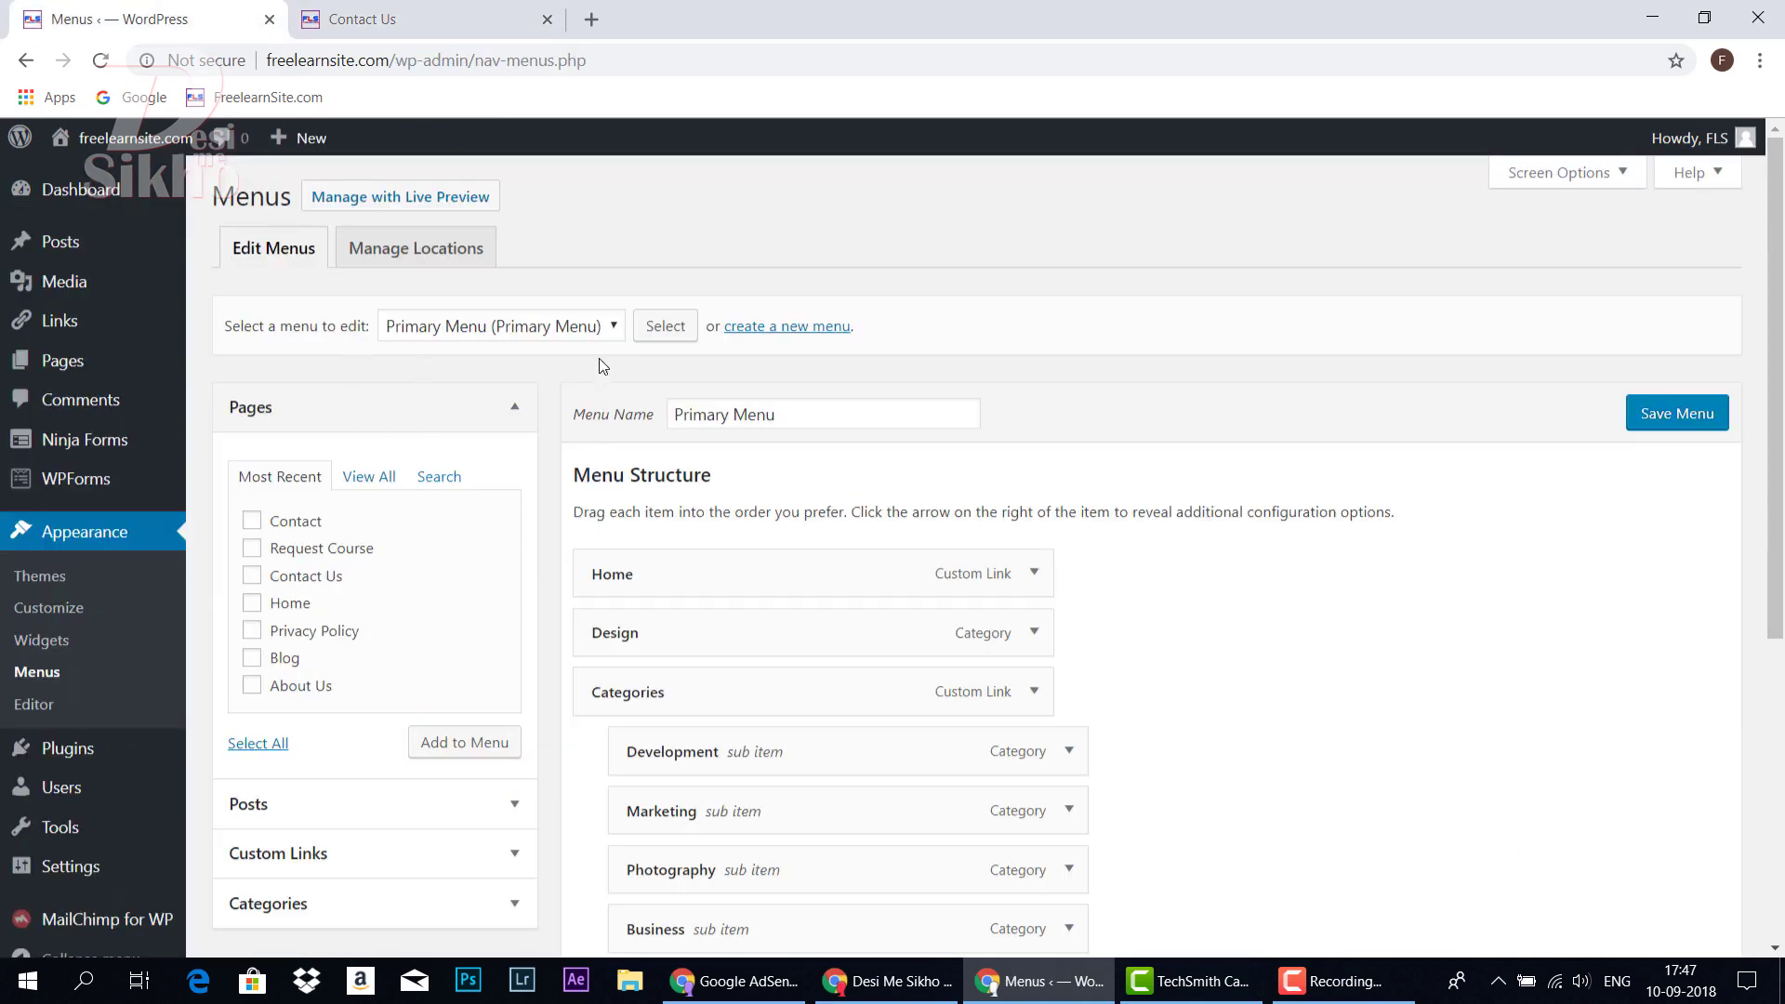
# Confirm Very Top Menu holds the Top Menu location and open it for editing
pyautogui.click(433, 257)
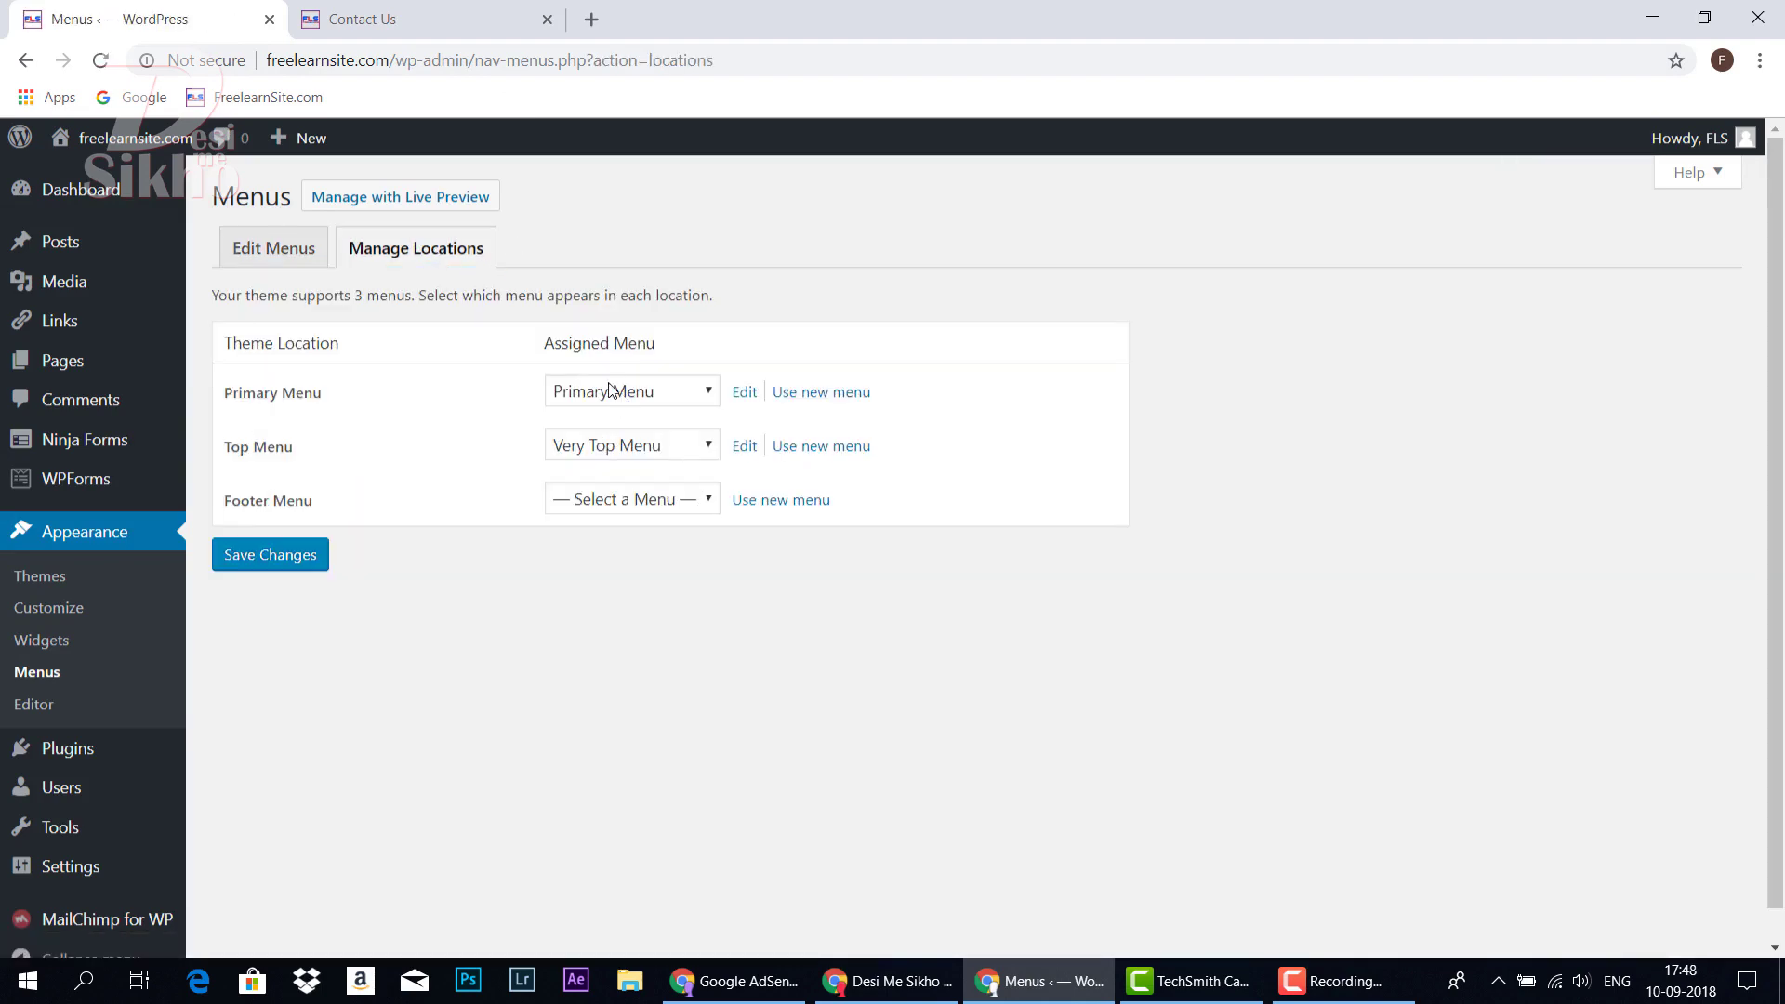
pyautogui.click(439, 13)
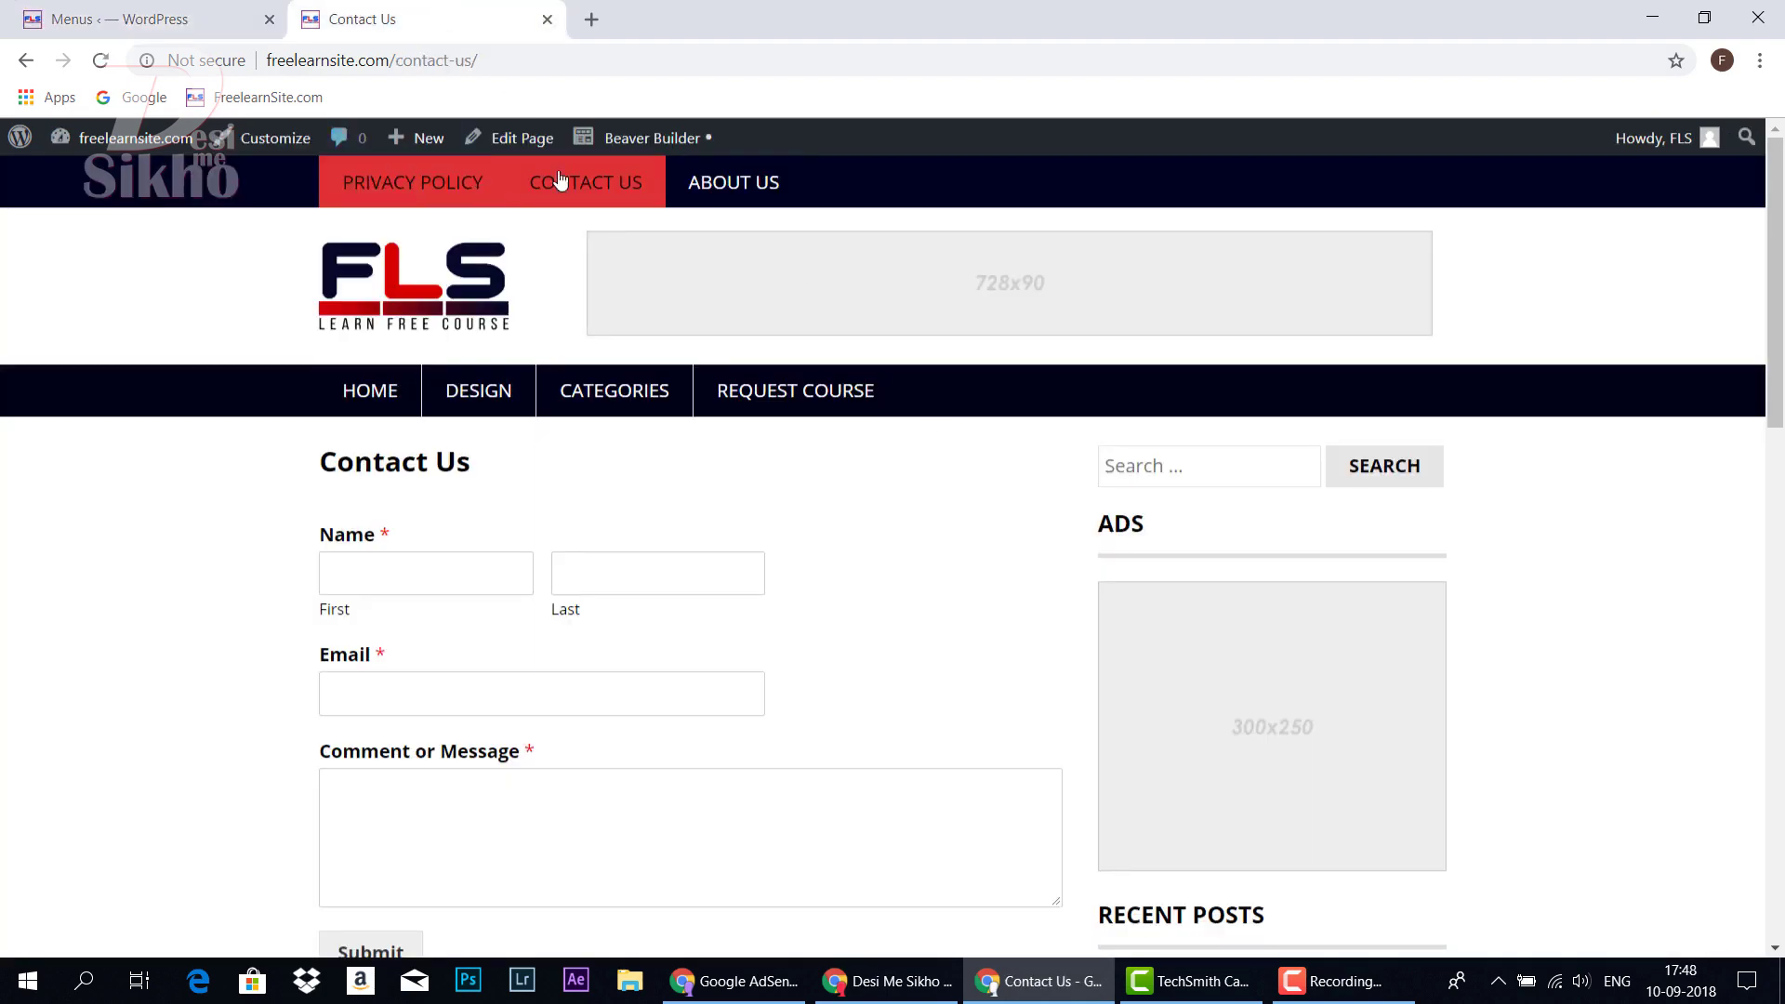
pyautogui.click(139, 19)
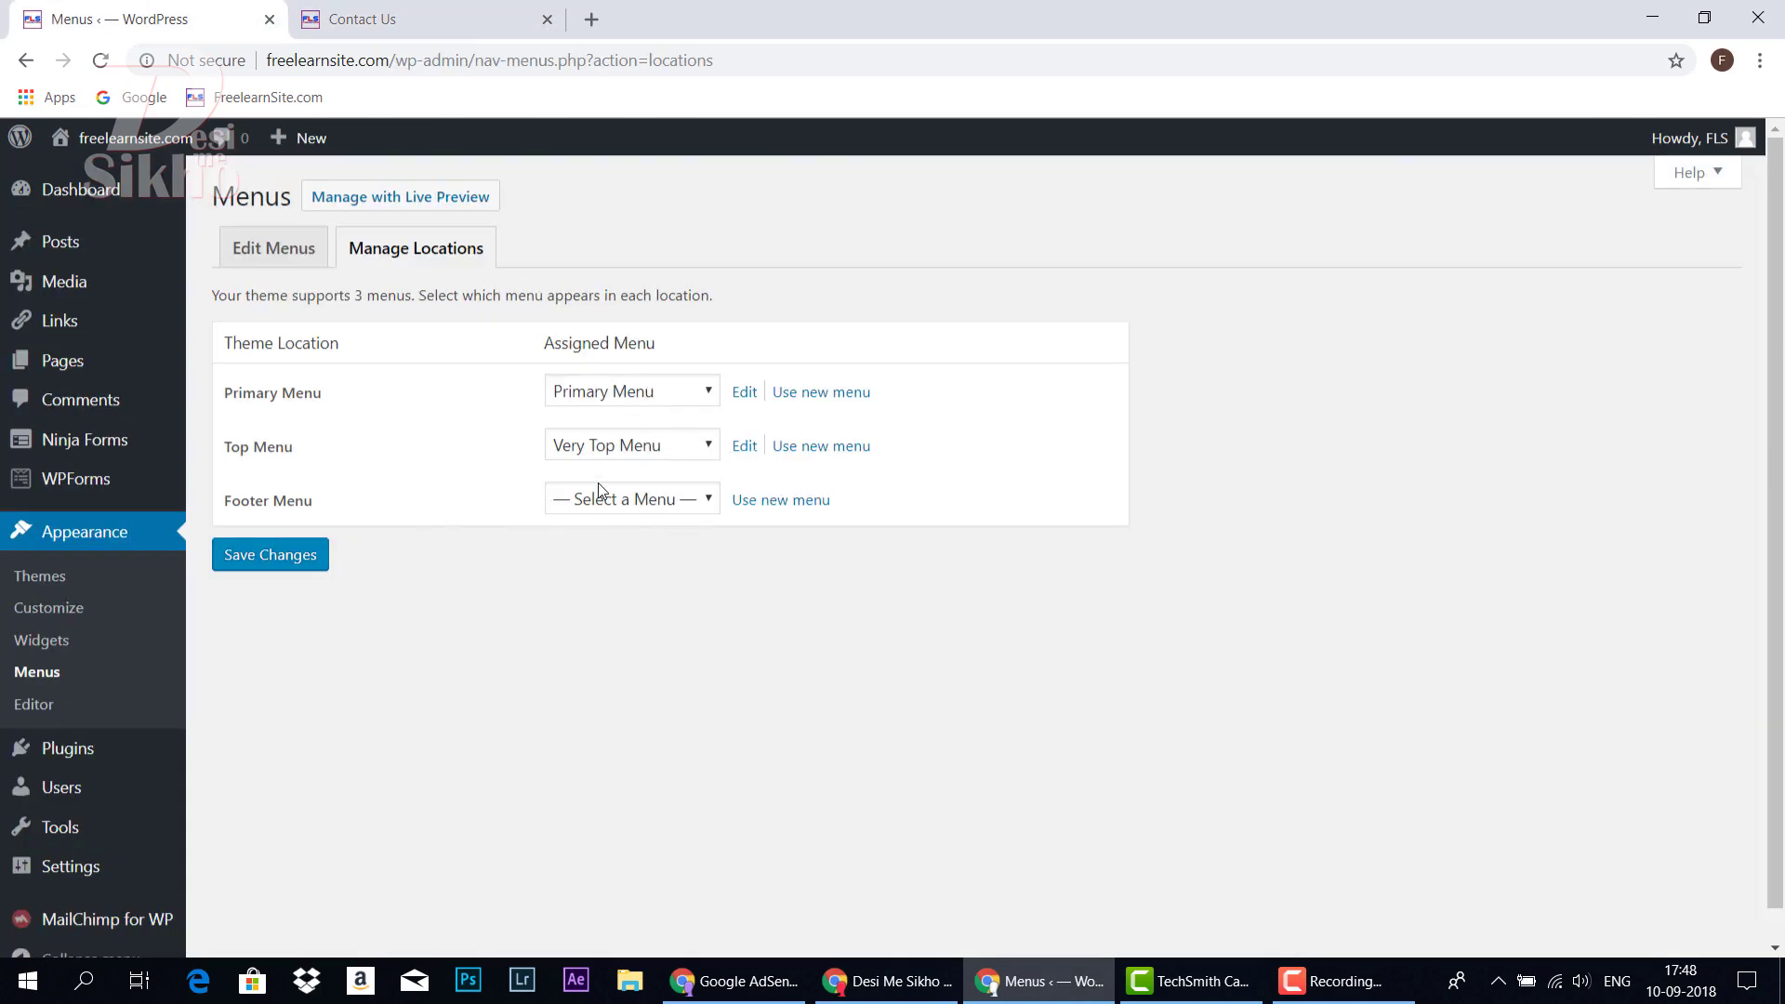
pyautogui.click(710, 446)
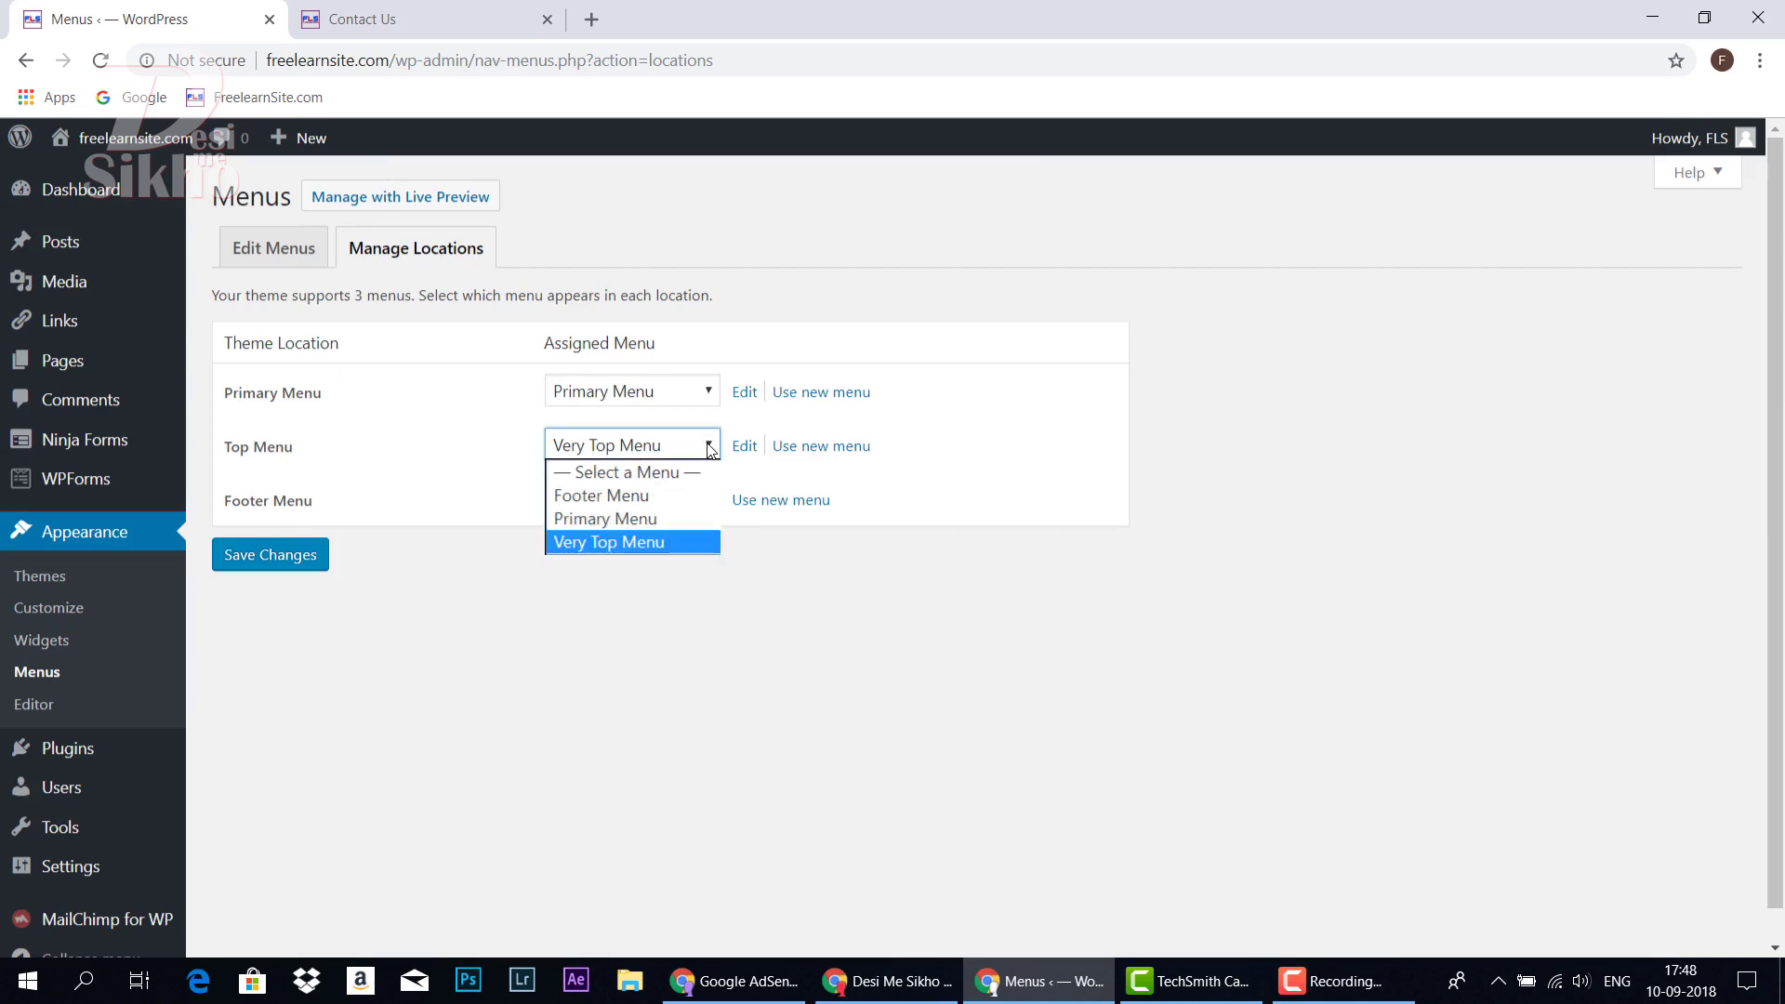
pyautogui.click(623, 544)
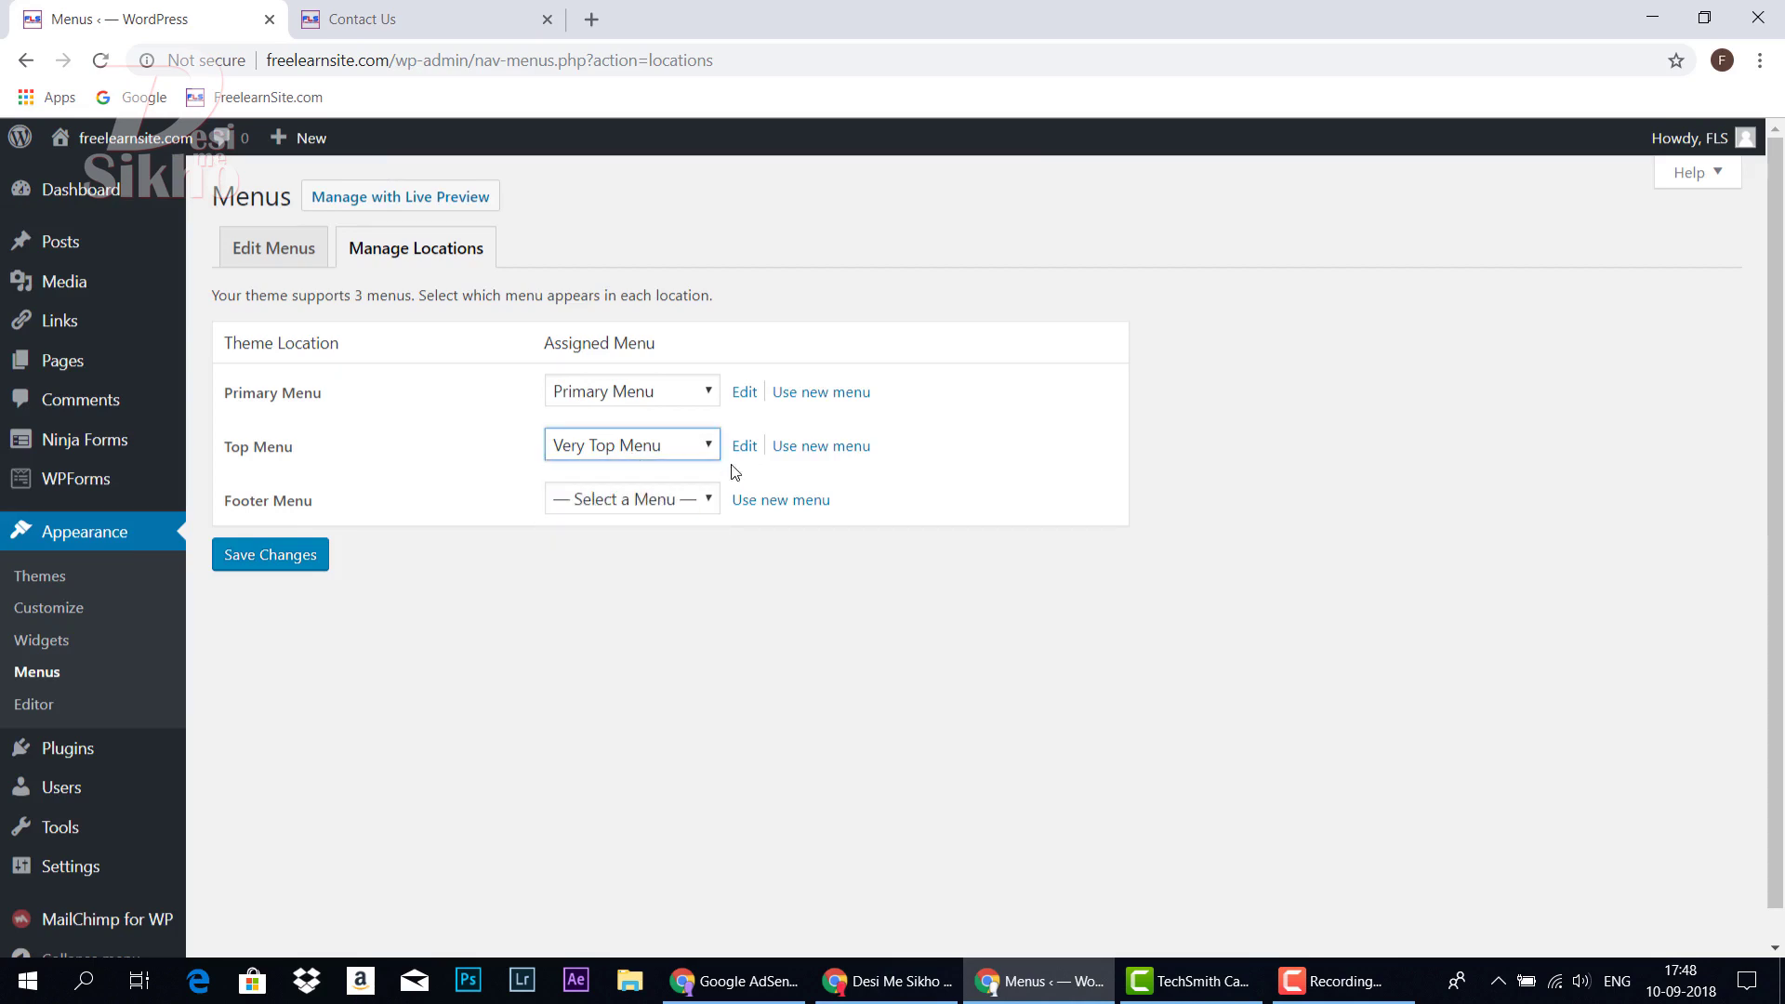
pyautogui.click(744, 450)
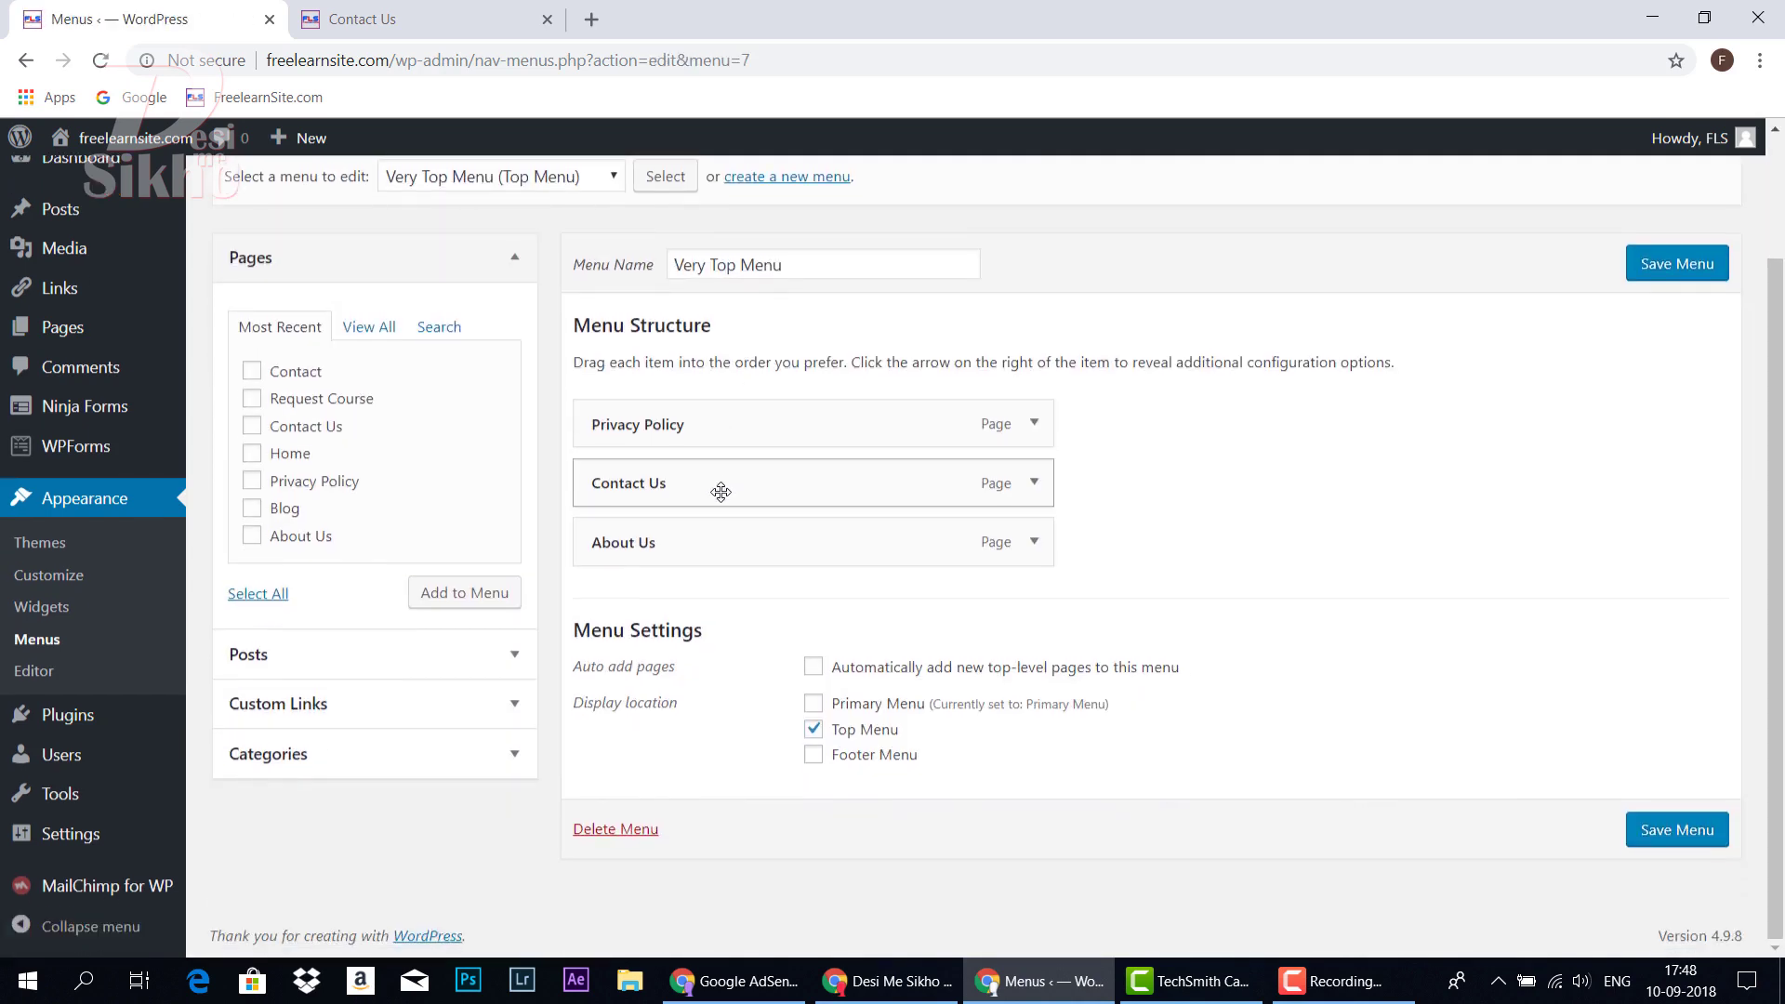
# Save Very Top Menu with the Contact page appended after About Us
pyautogui.click(418, 19)
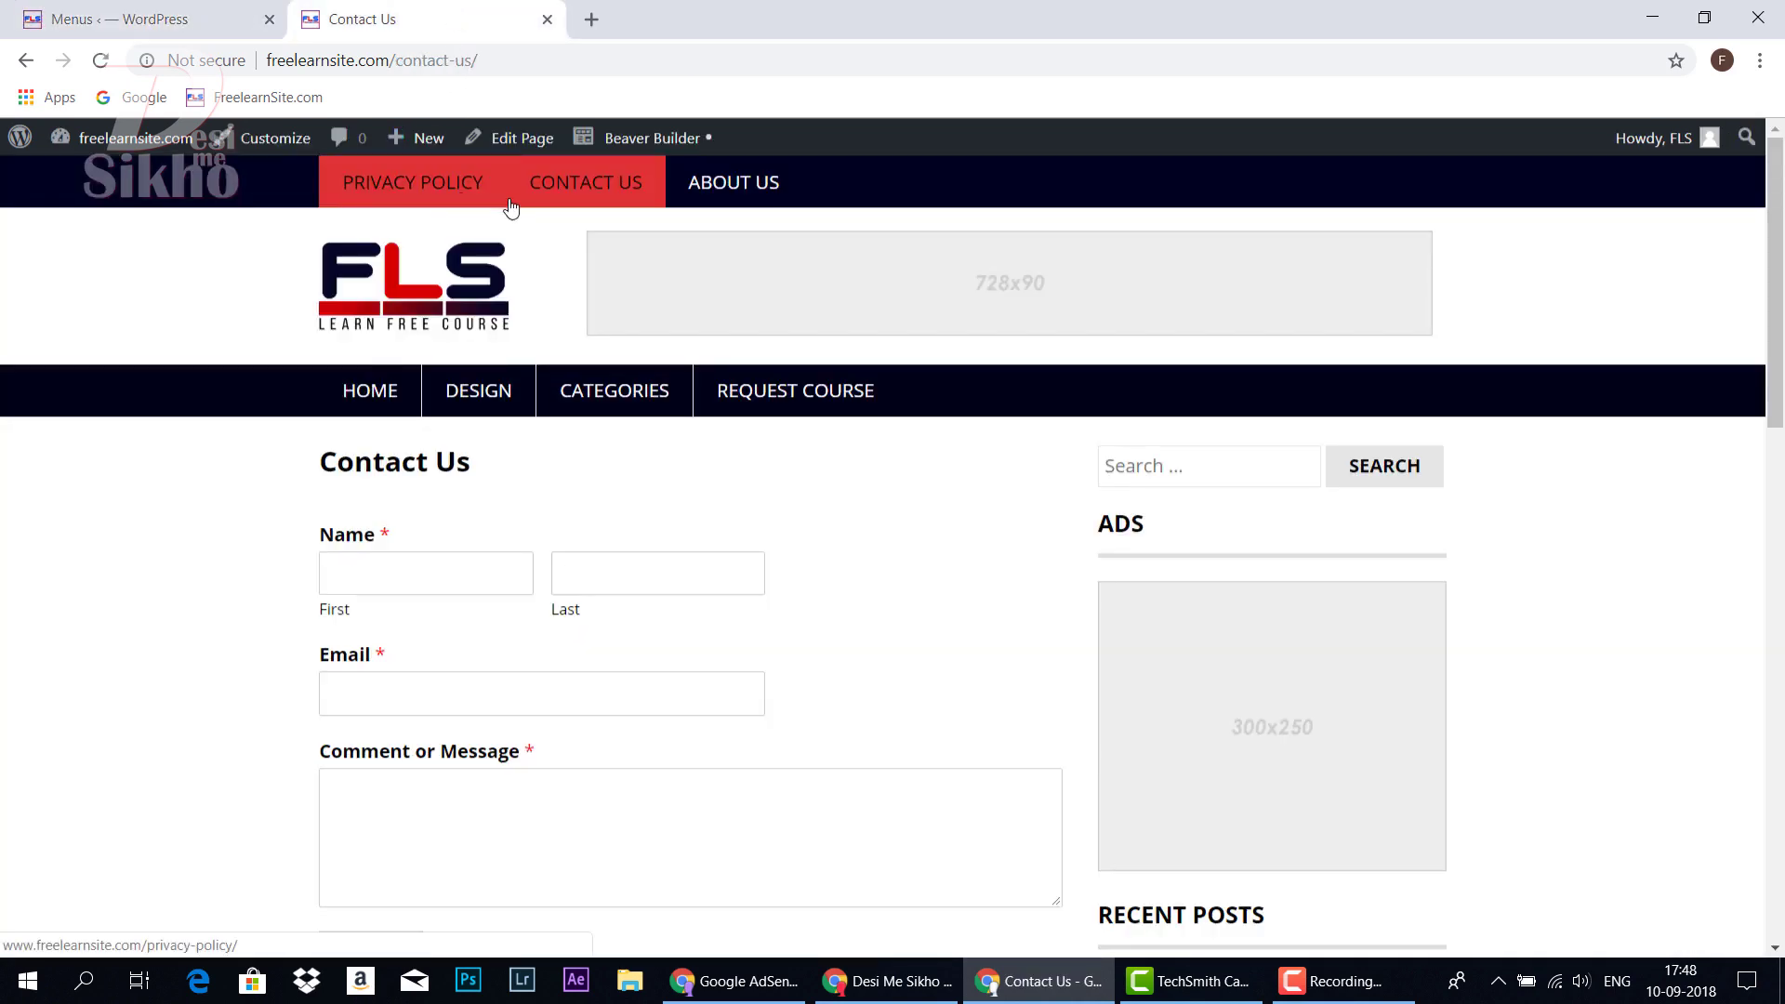
pyautogui.click(106, 9)
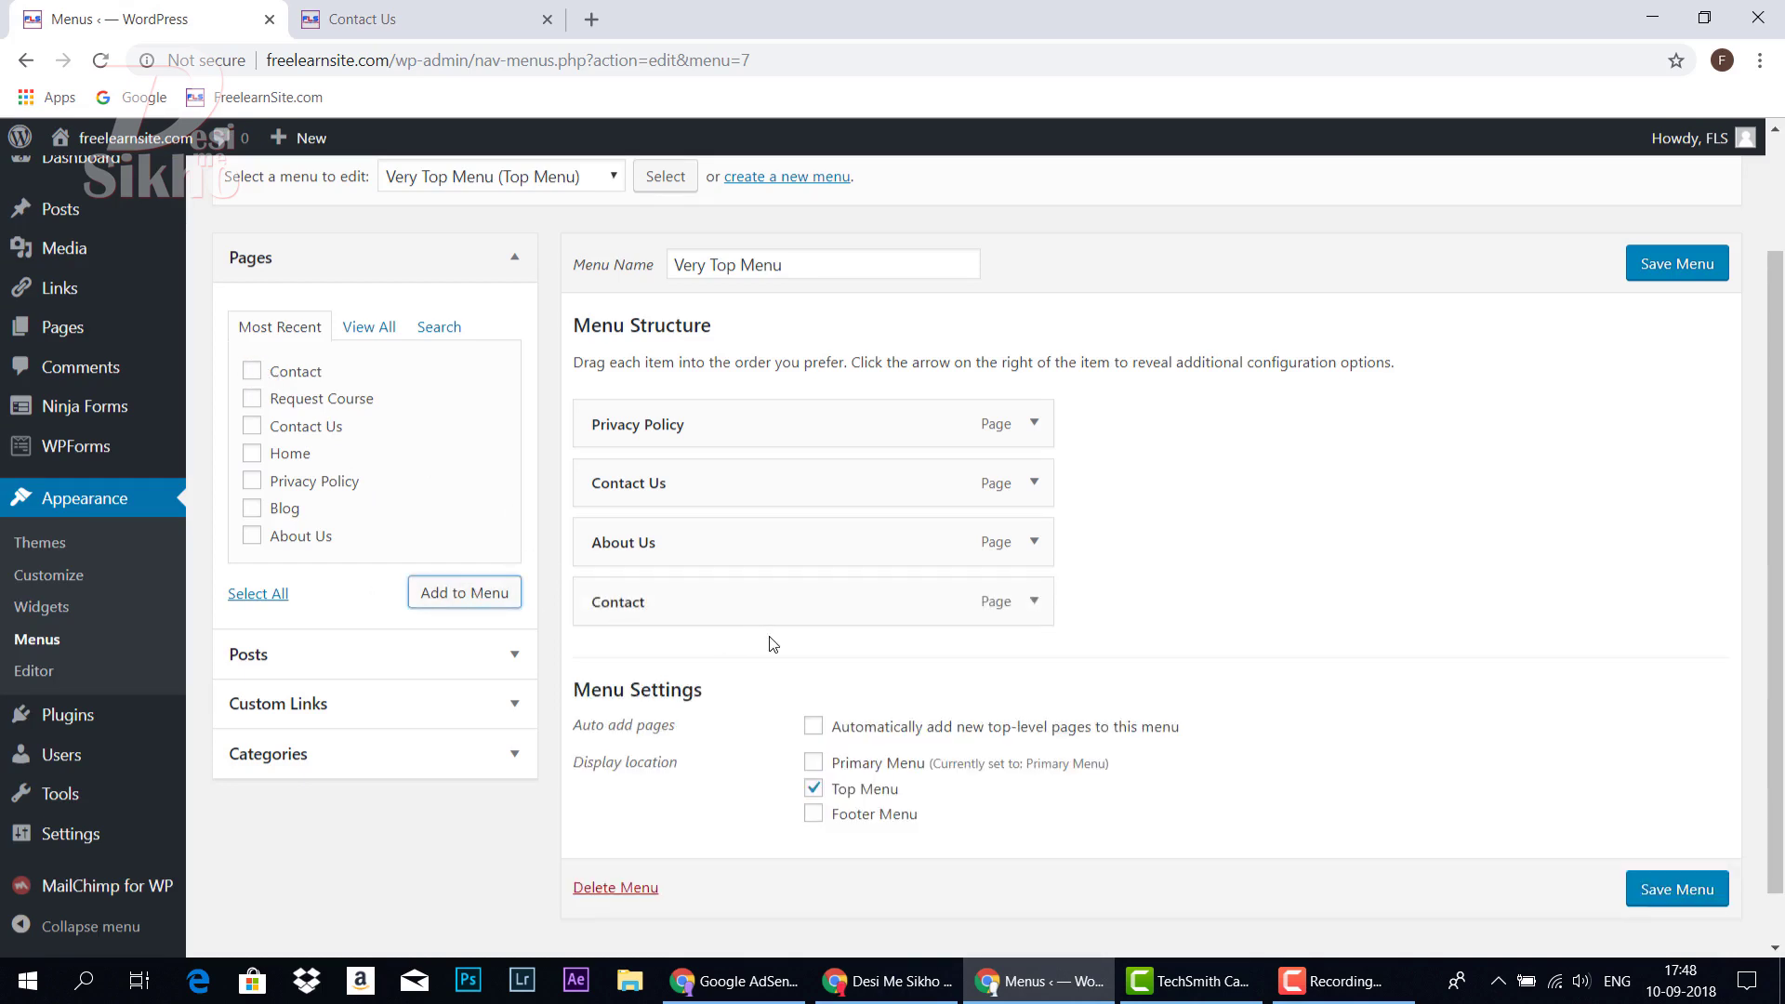
pyautogui.click(1700, 279)
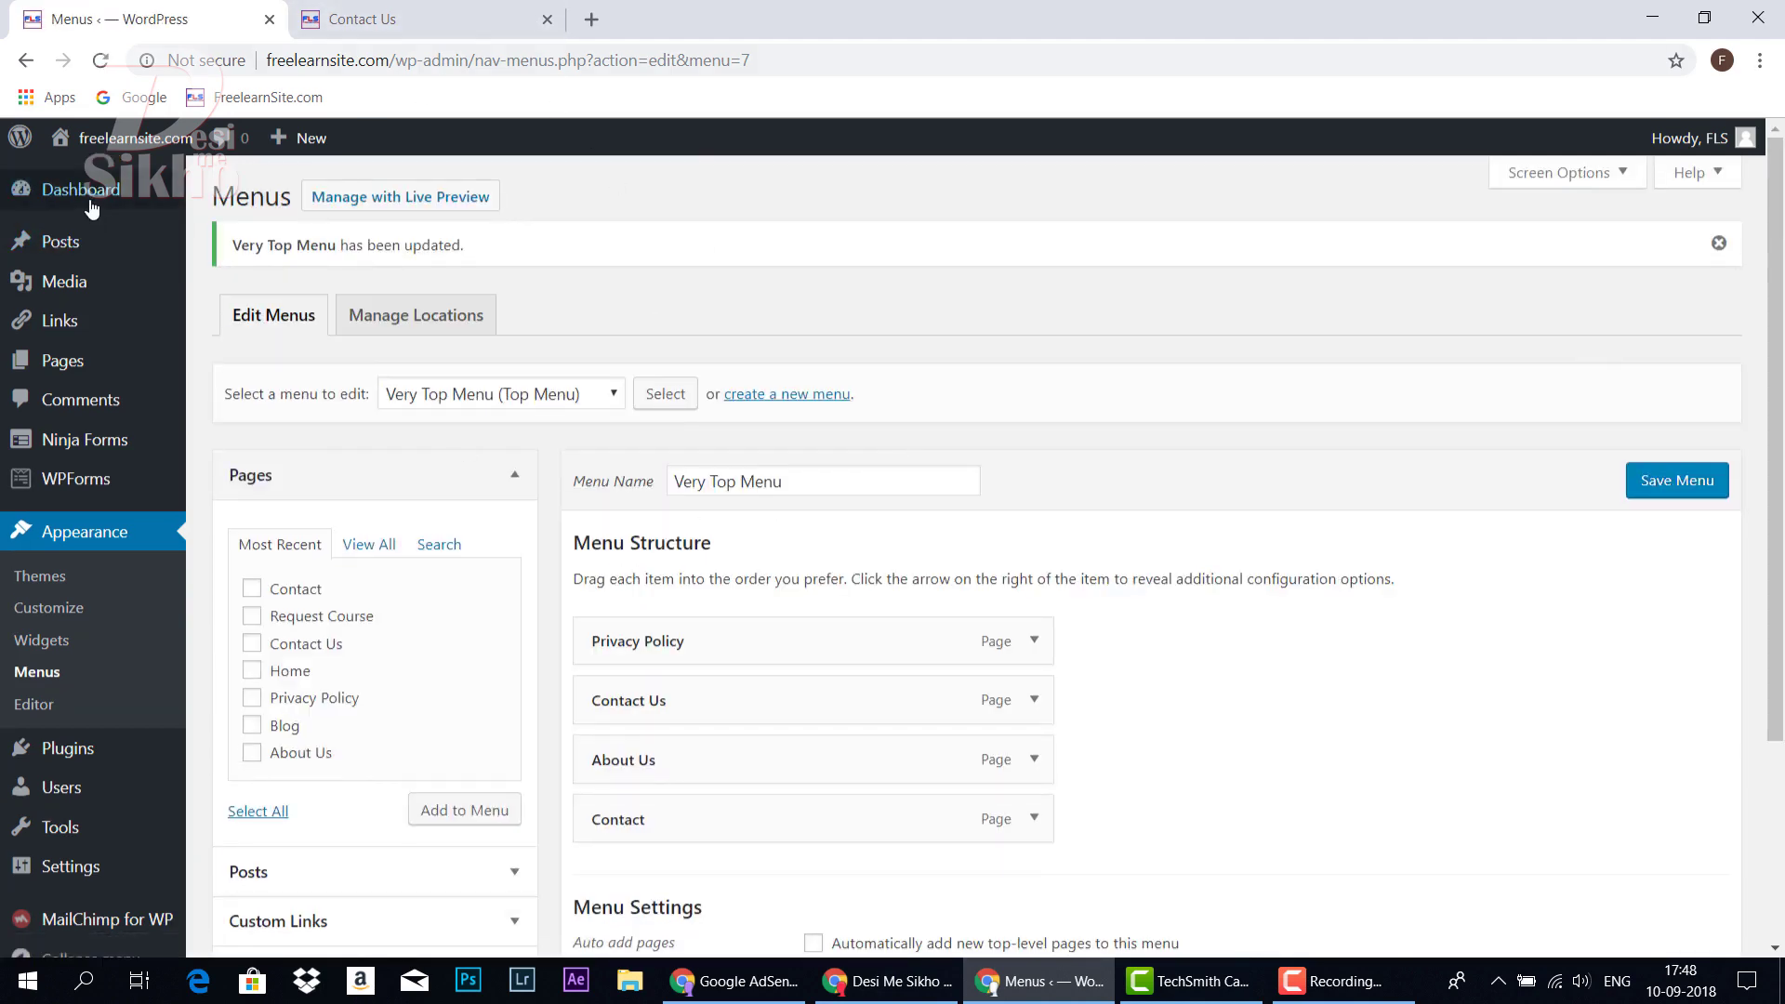
pyautogui.click(51, 191)
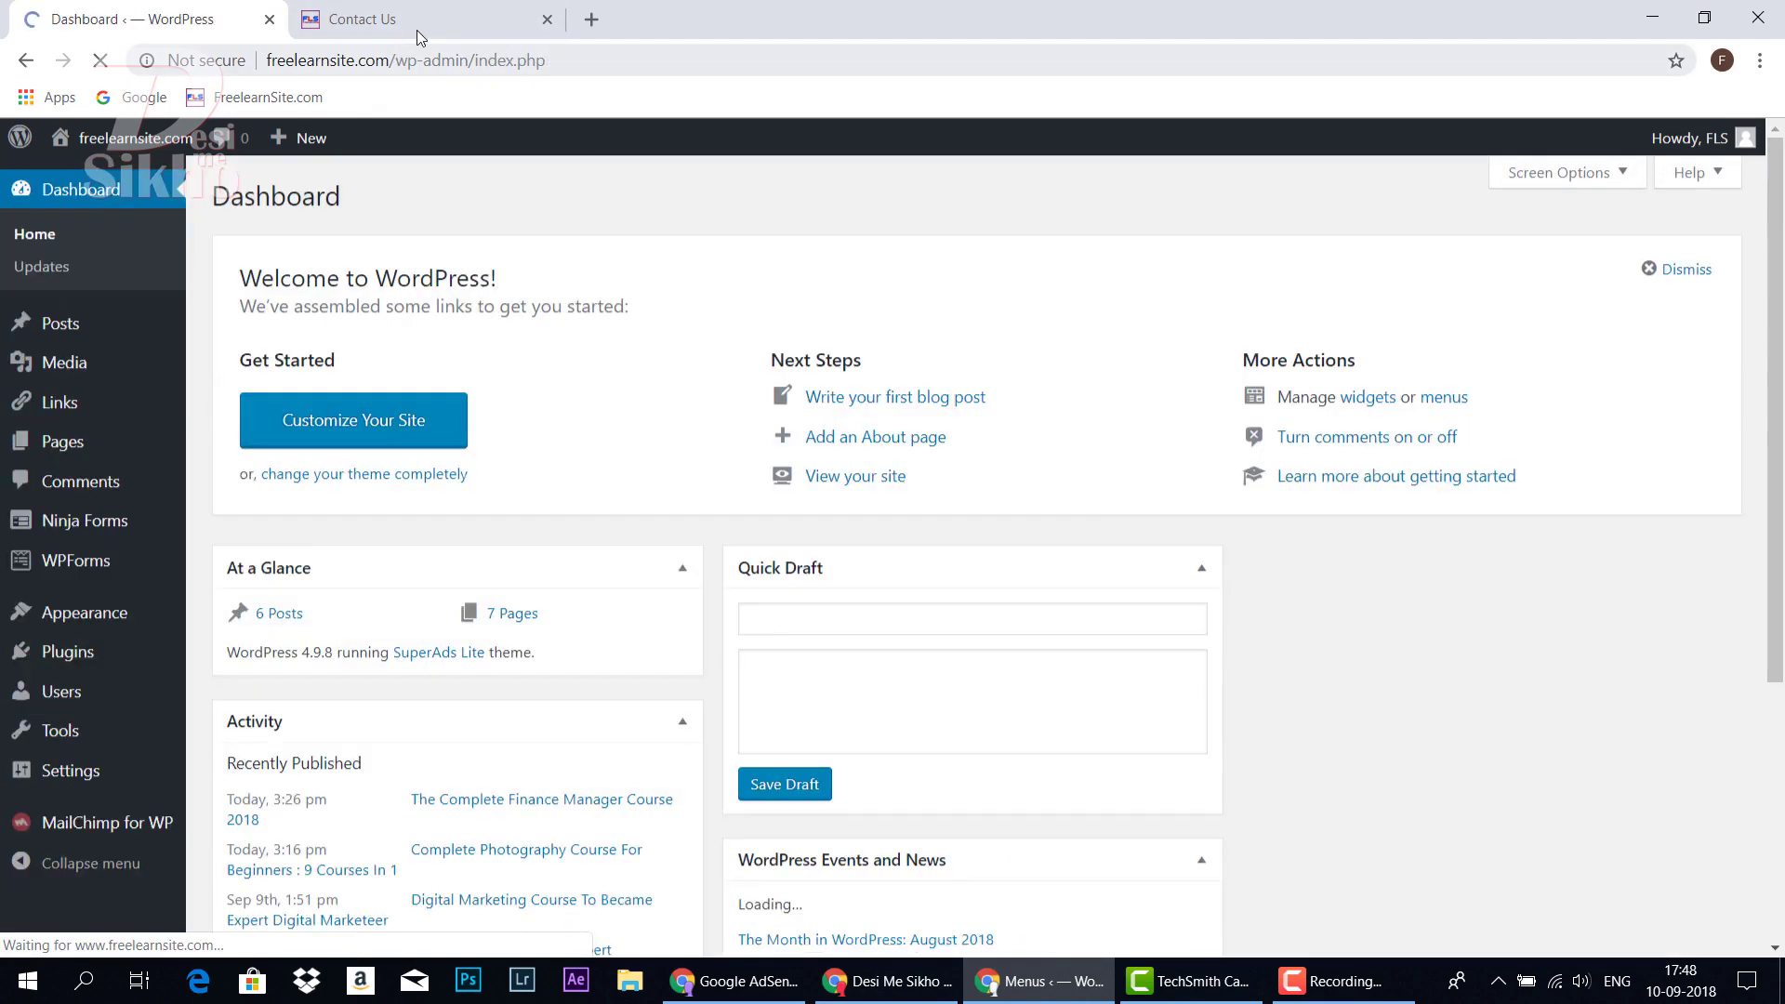
# Load the live site's home page and look over it
pyautogui.click(423, 20)
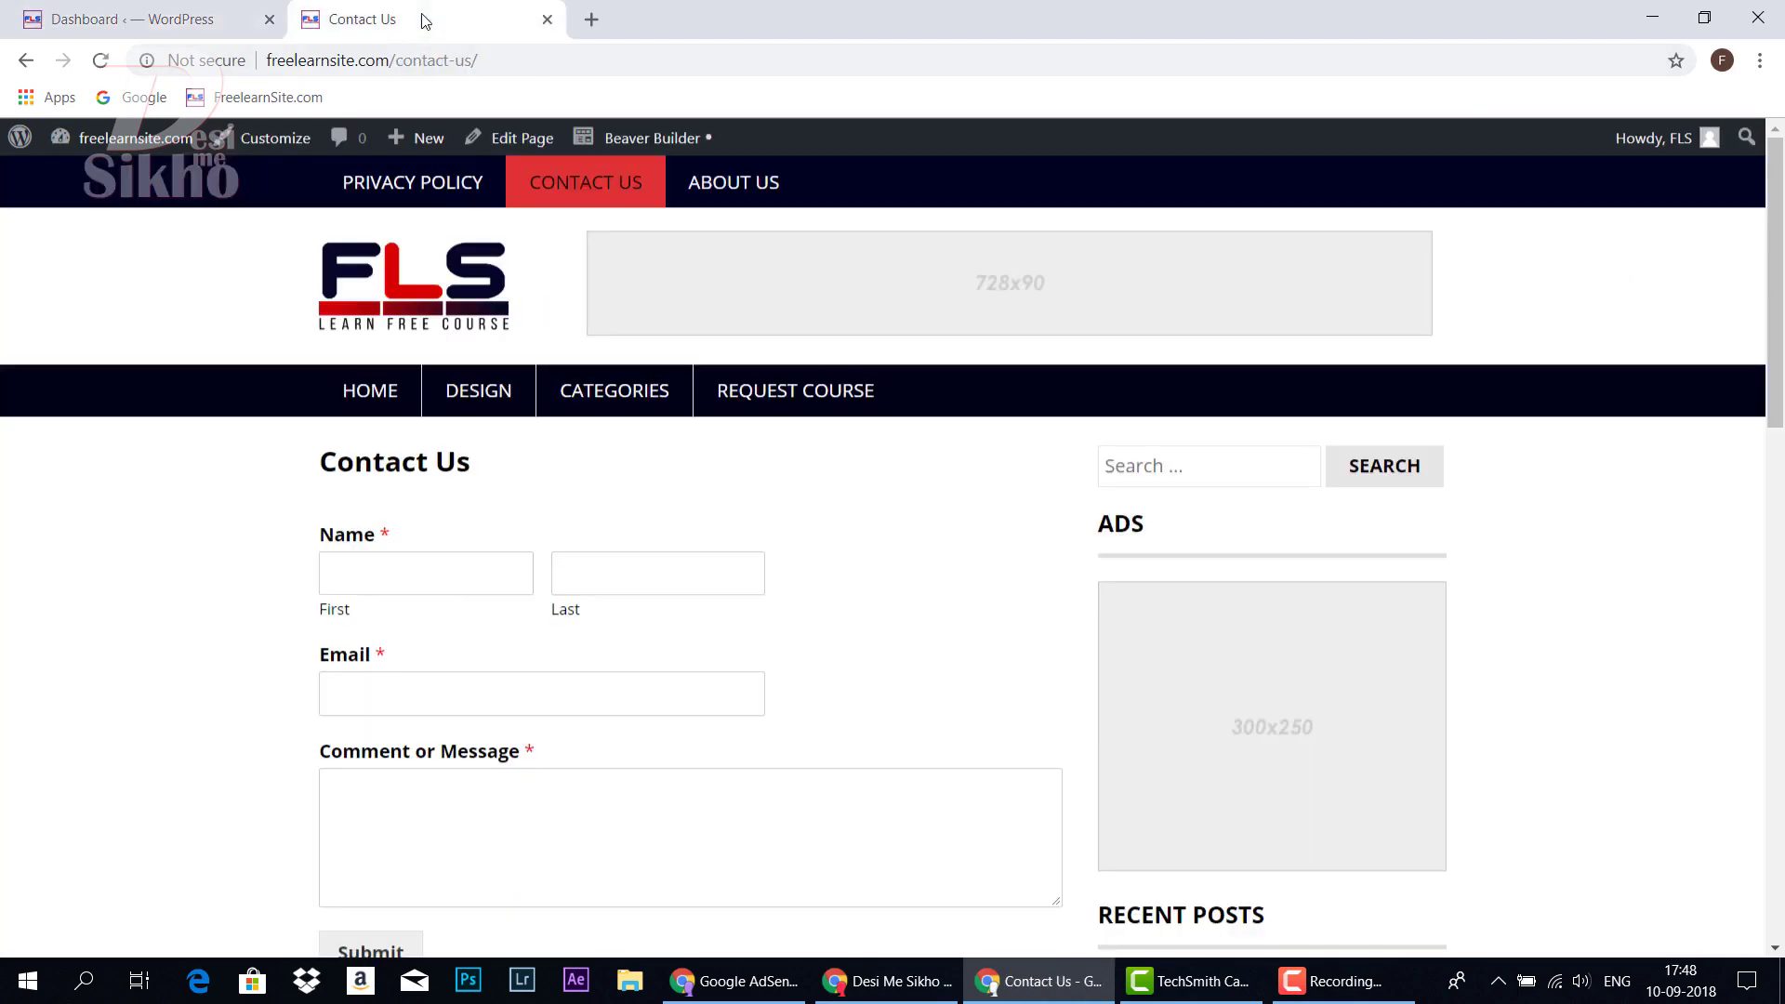
pyautogui.click(358, 392)
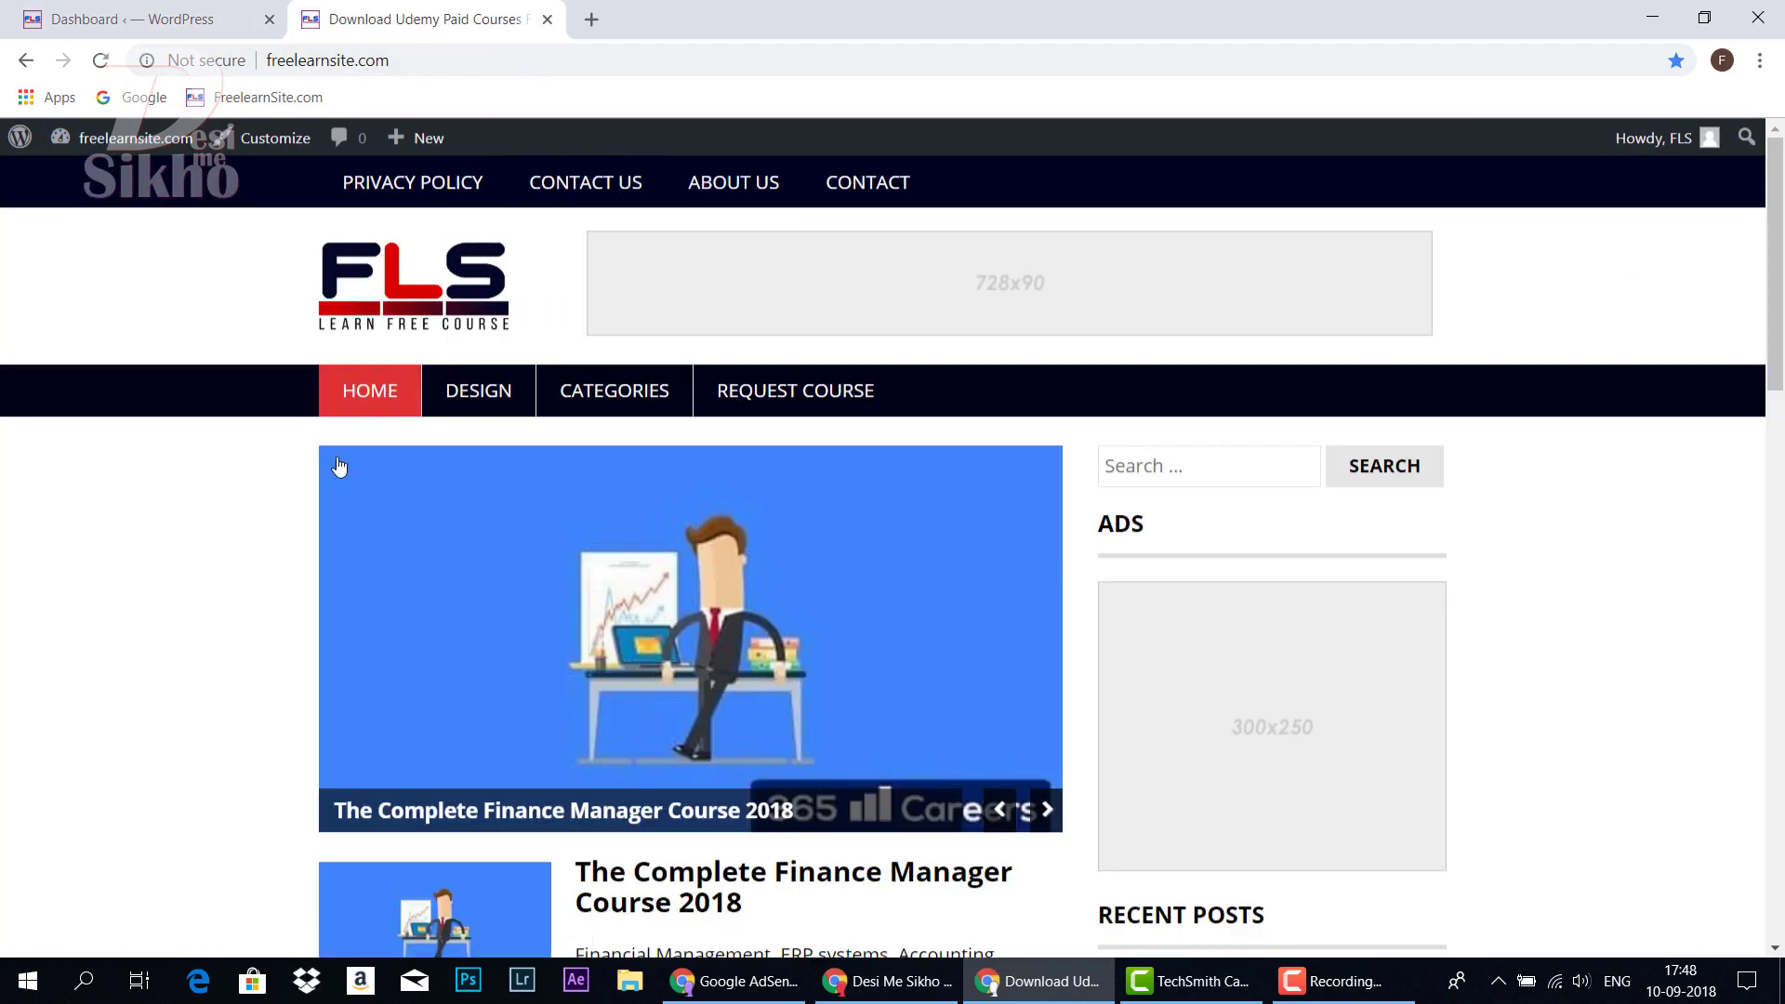
pyautogui.scroll(-10, 845, 498)
pyautogui.scroll(10, 872, 542)
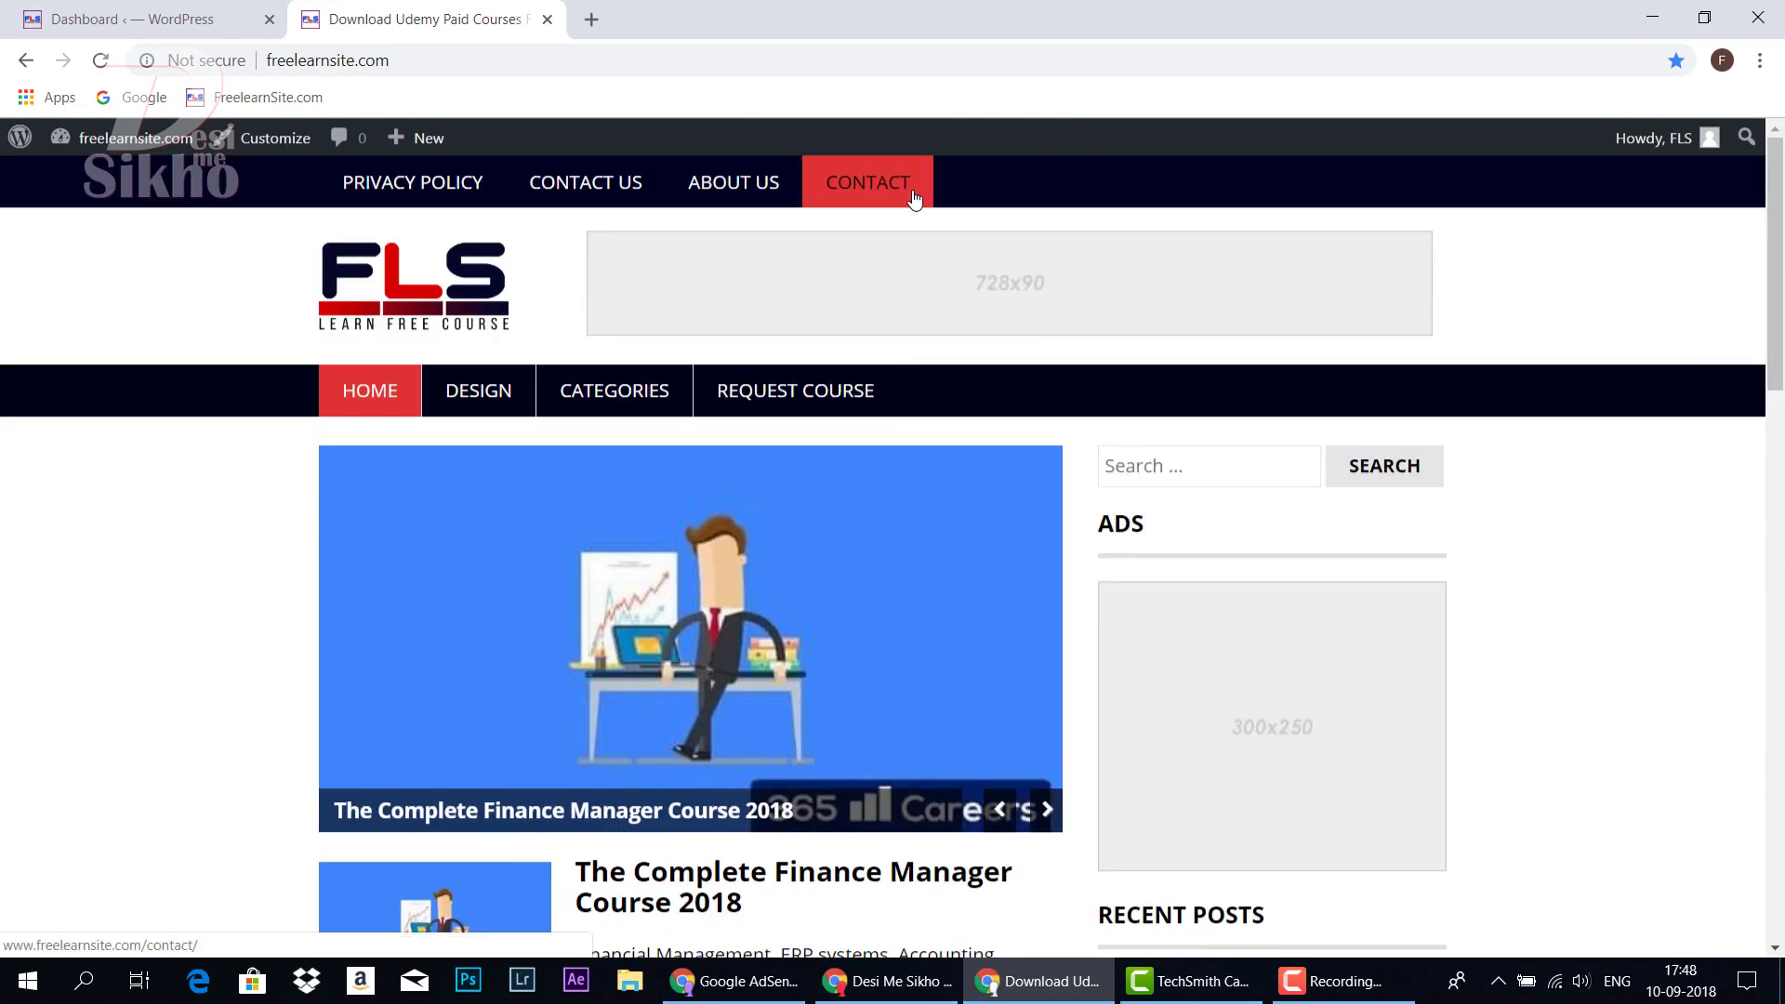
# Open CONTACT from the top menu, try the Name, Email and Comment fields, then return HOME
pyautogui.click(882, 190)
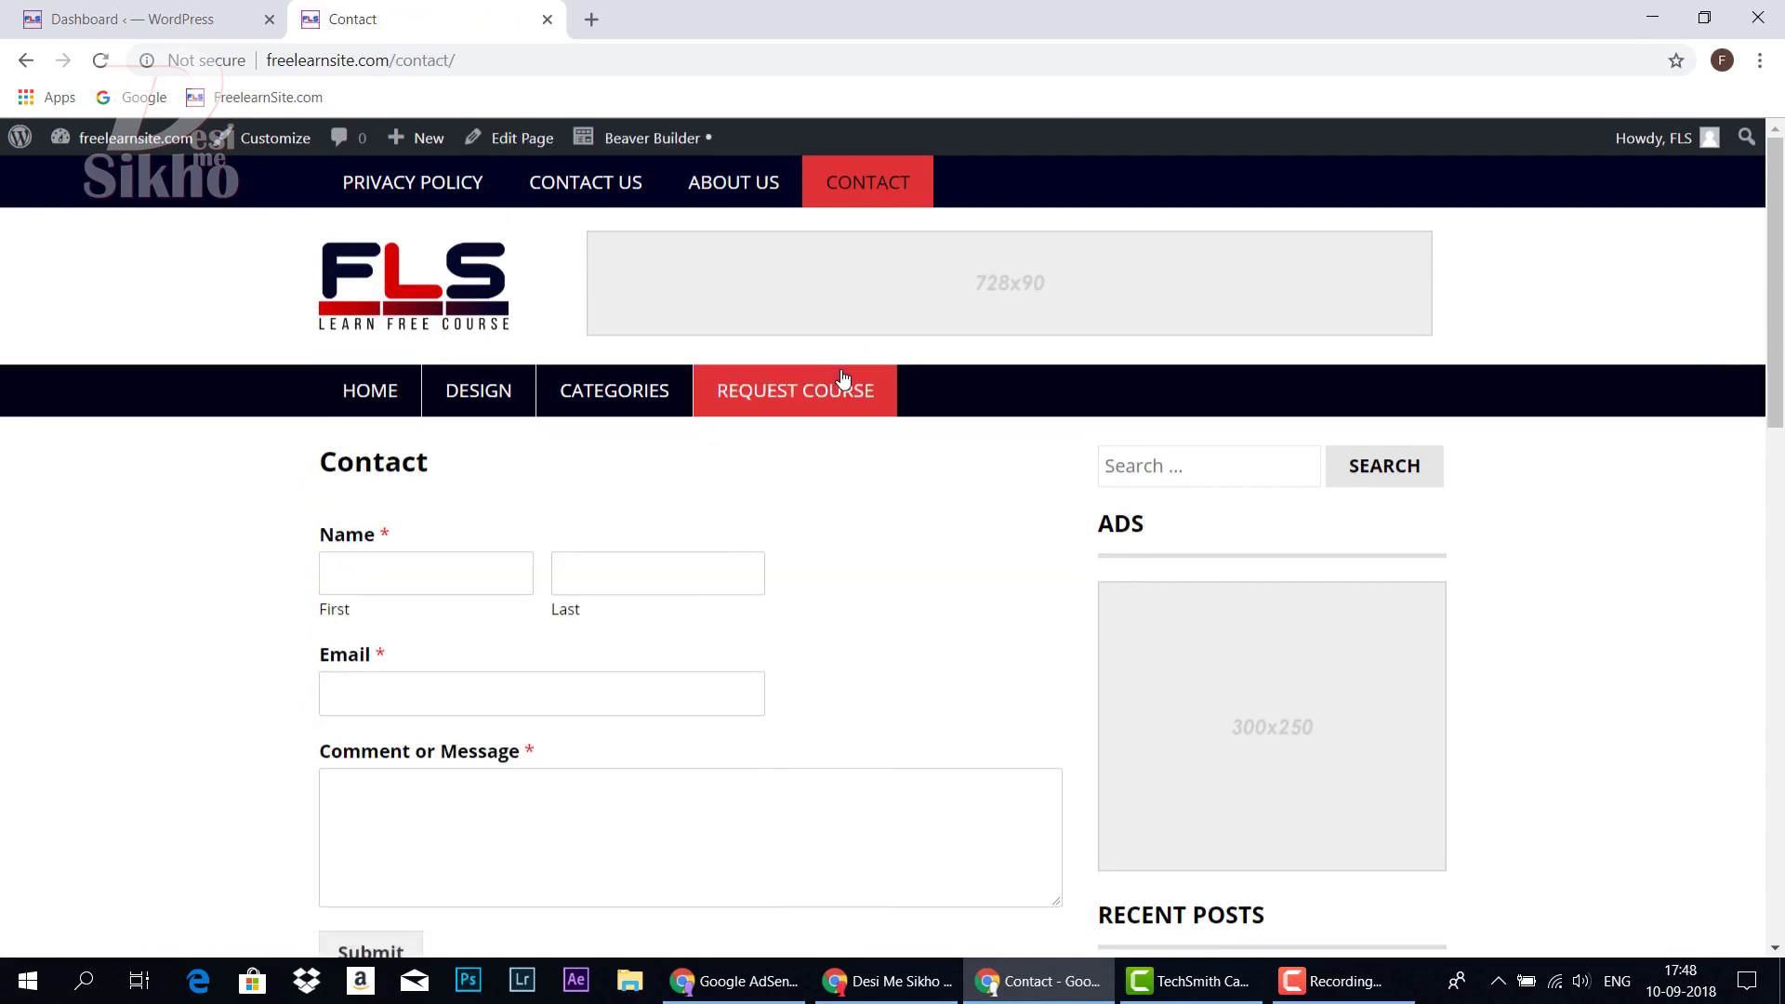
pyautogui.scroll(-1, 843, 376)
pyautogui.click(494, 465)
pyautogui.click(644, 458)
pyautogui.click(542, 572)
pyautogui.click(555, 787)
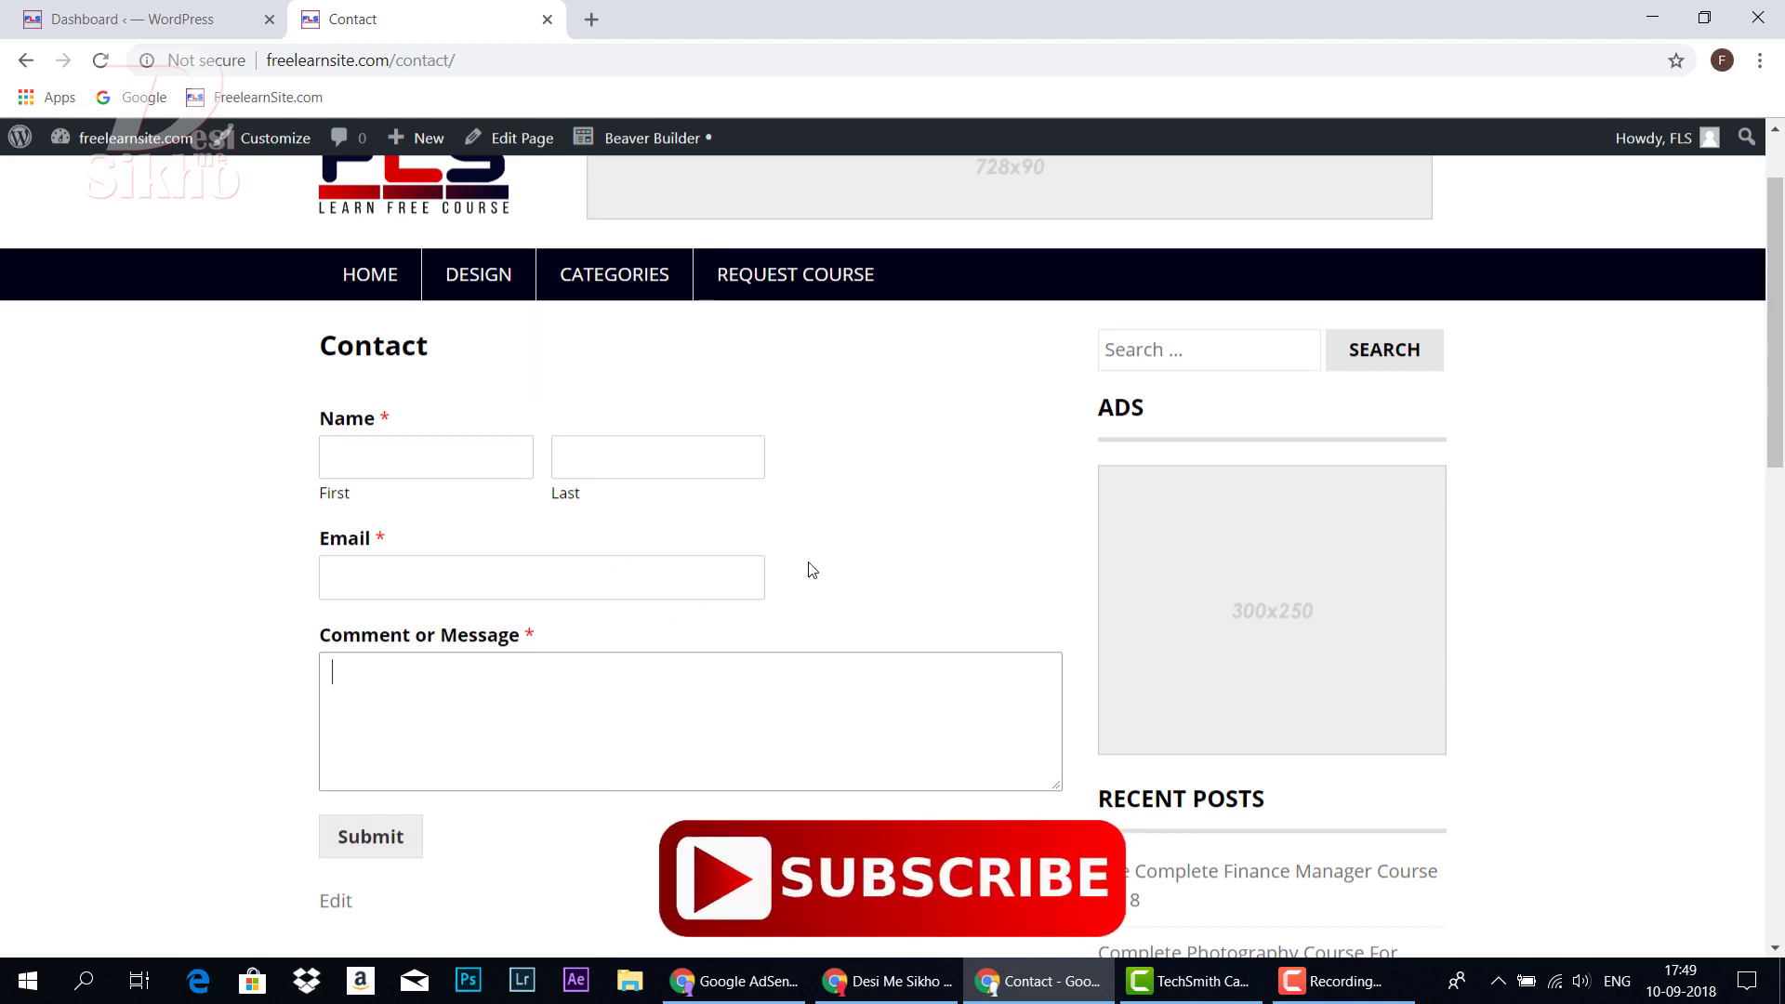
pyautogui.click(370, 274)
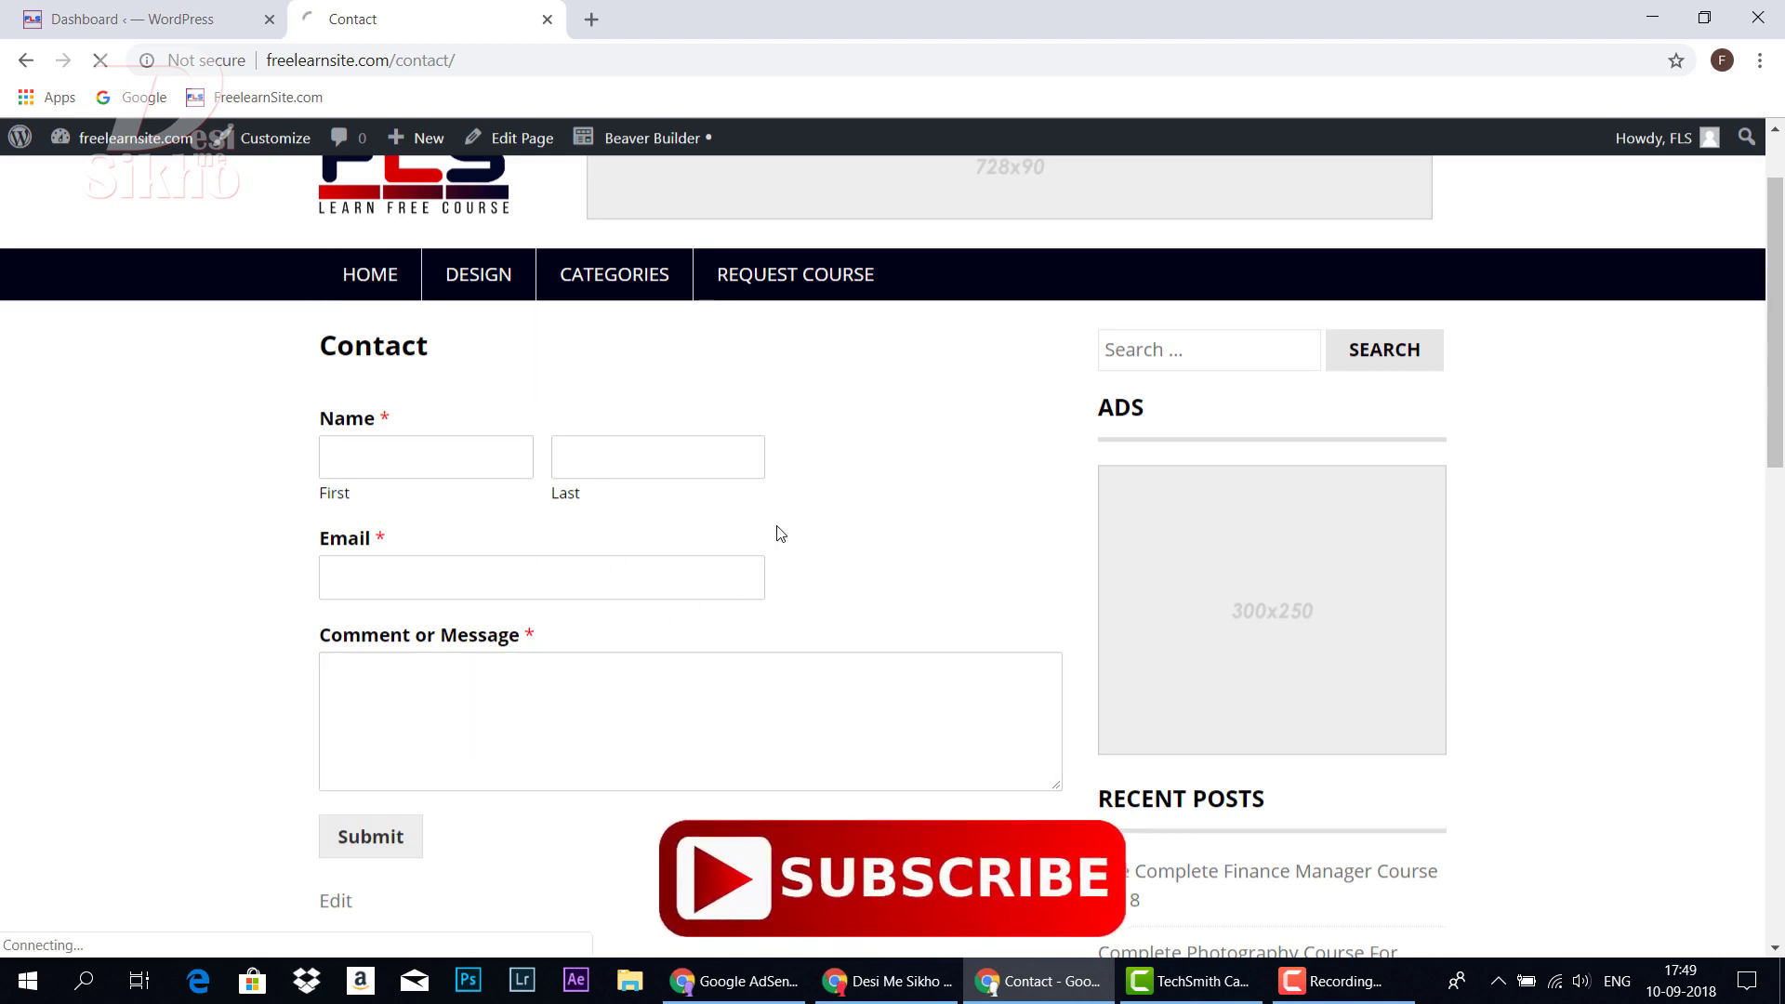